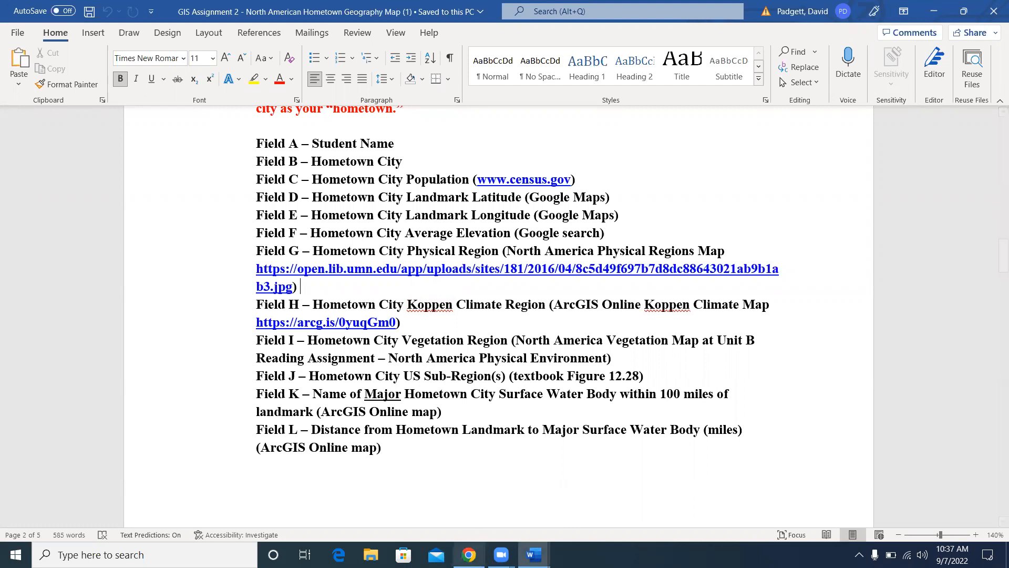
Switch to the browser and go from the North America Vegetation Map to the World Regional Geog course home page.
click(469, 555)
scroll(397, 105, up, 1)
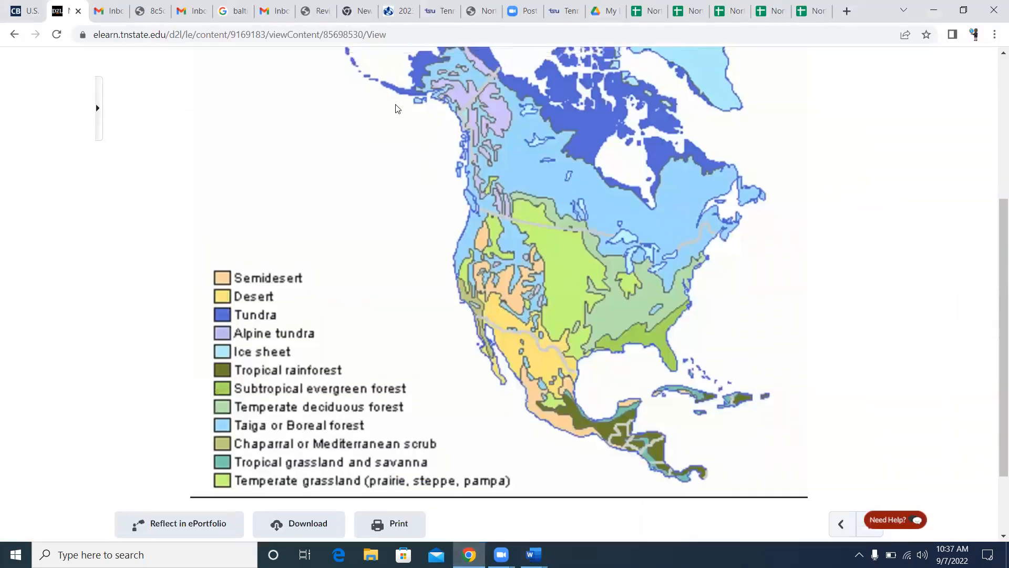
scroll(201, 70, up, 4)
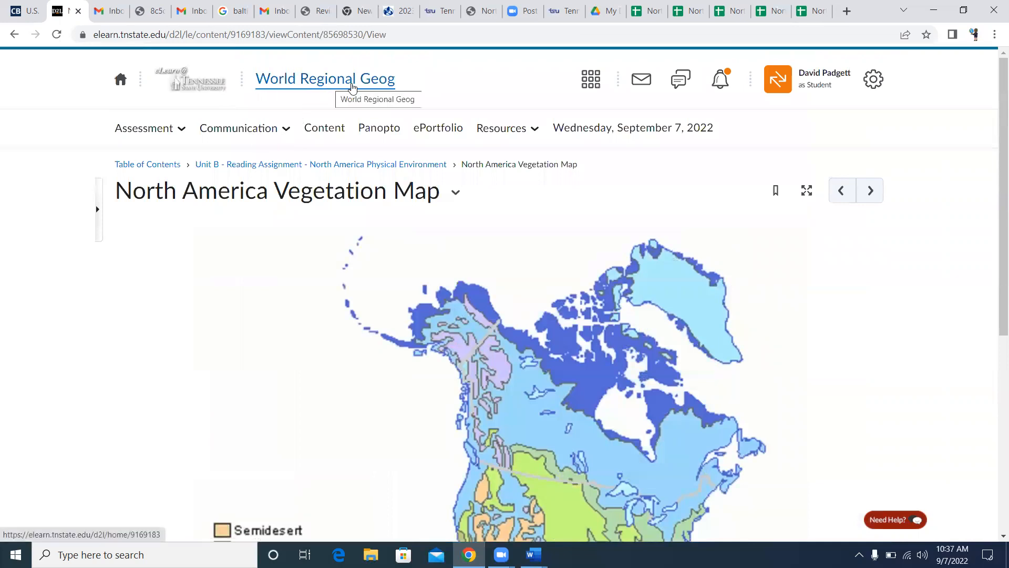
click(348, 87)
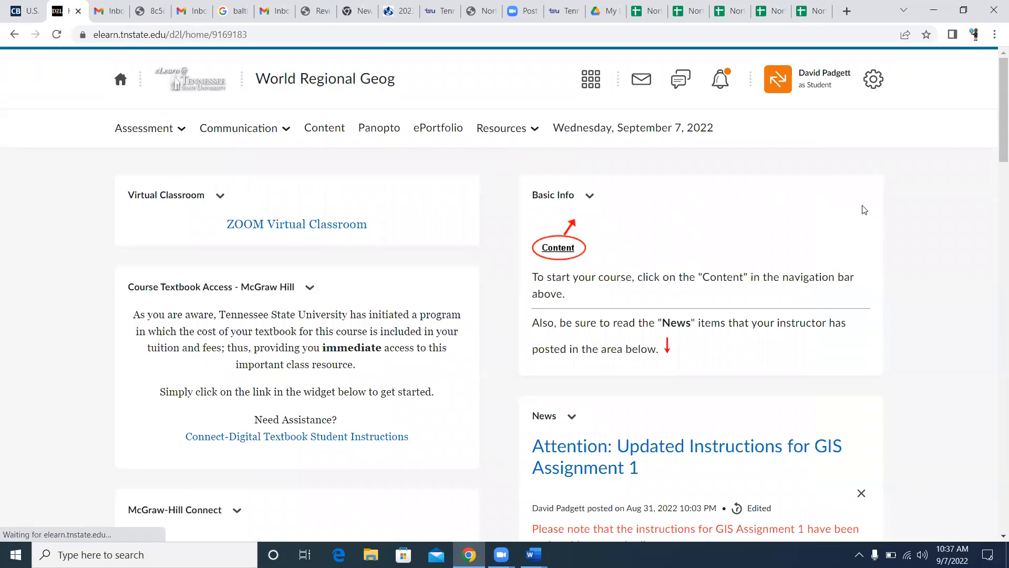
Open the paired Connect section from the McGraw-Hill Connect quick links on the course home page.
scroll(878, 213, down, 3)
scroll(496, 140, down, 3)
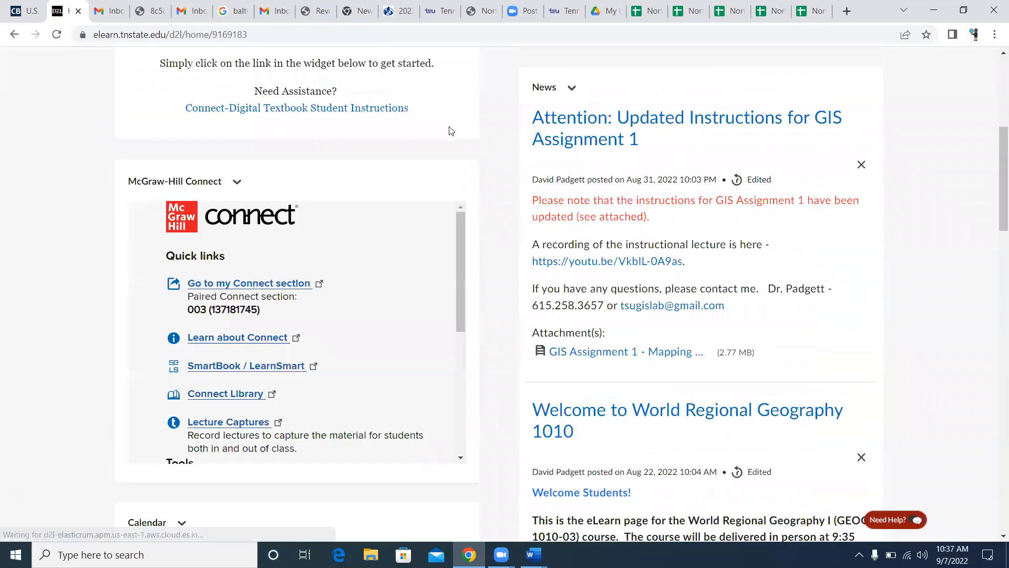
scroll(442, 127, down, 2)
scroll(405, 109, up, 1)
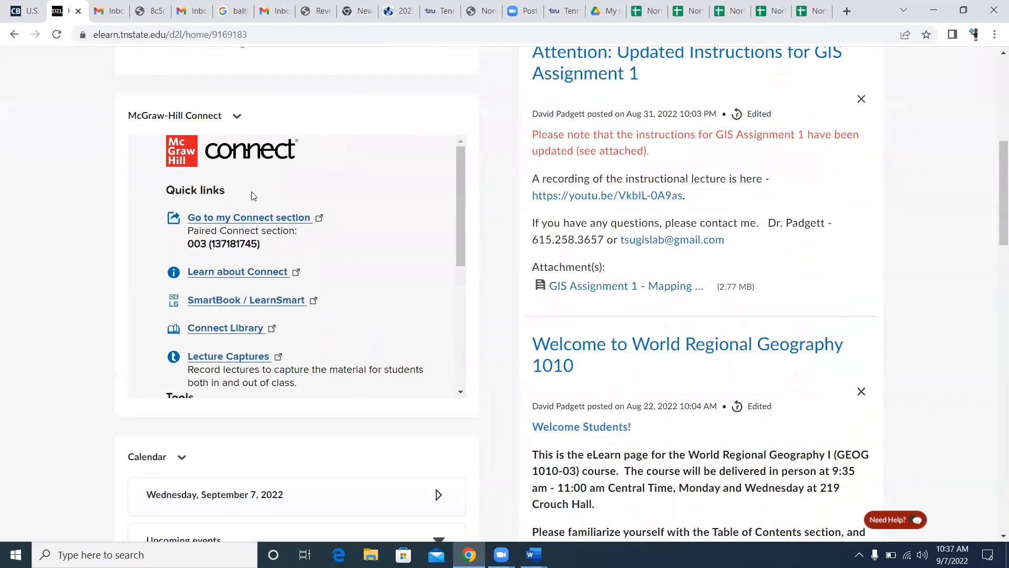
click(252, 221)
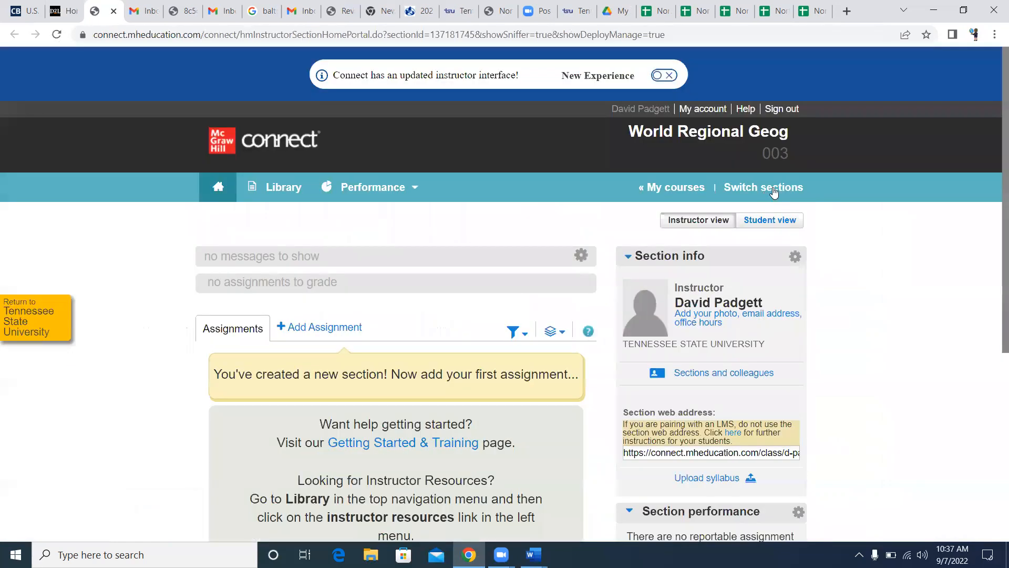
Open the Contemporary World Regional Geography eBook from the section info and view its title page.
scroll(995, 210, down, 3)
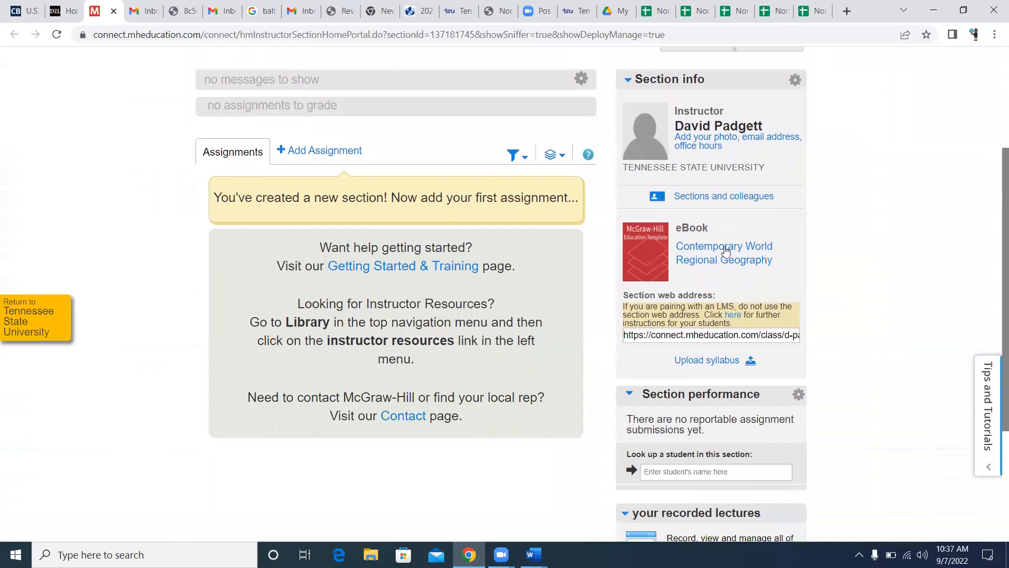
click(728, 251)
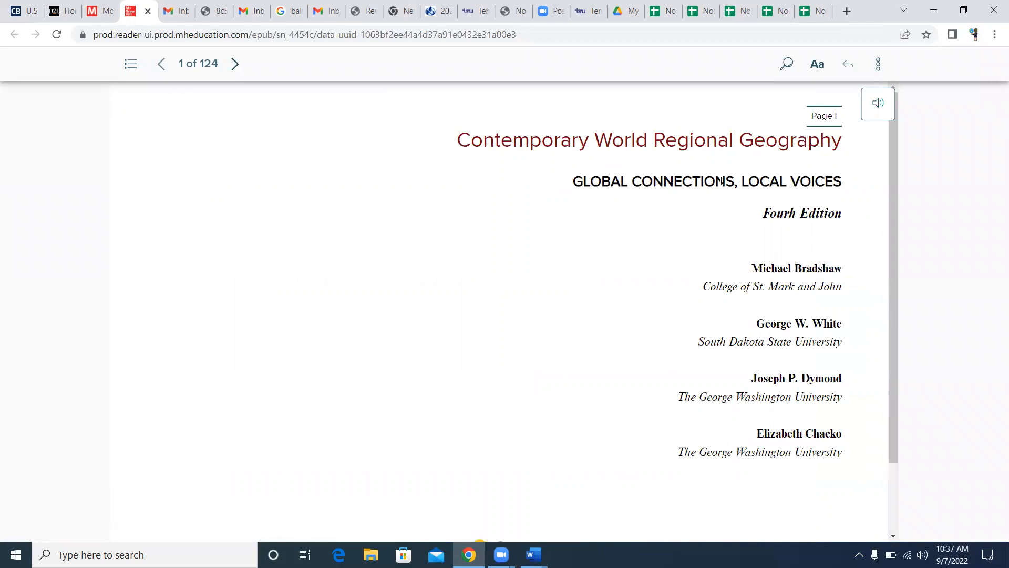
scroll(755, 210, down, 2)
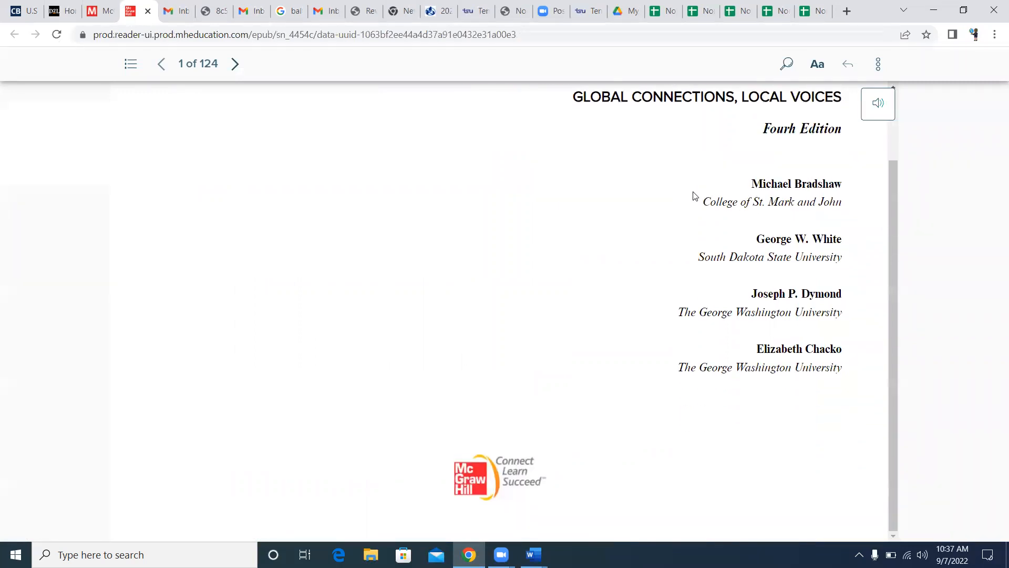
scroll(597, 166, up, 2)
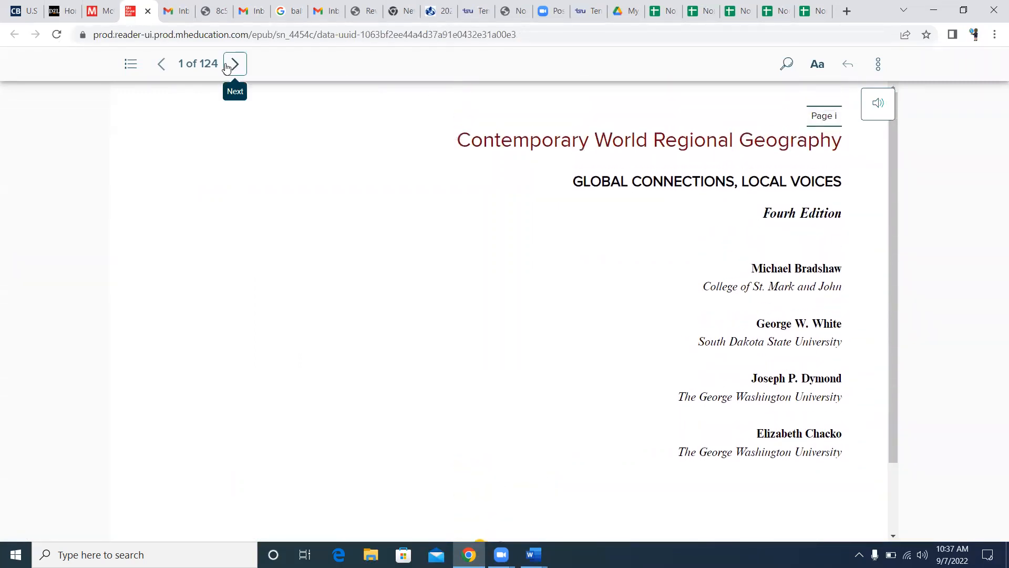
Open the eBook's table of contents and look through the chapter list.
click(132, 65)
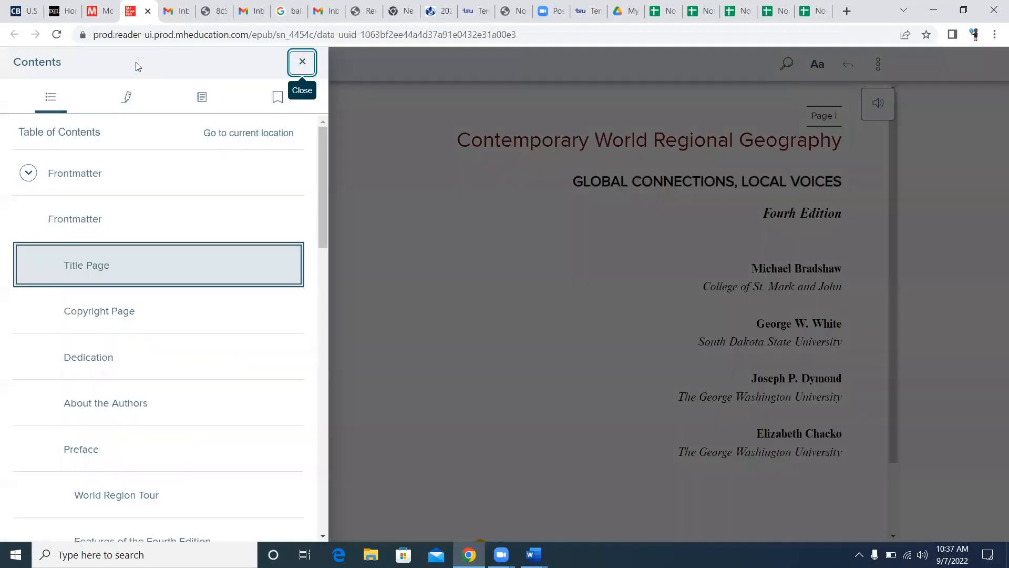
scroll(323, 172, down, 5)
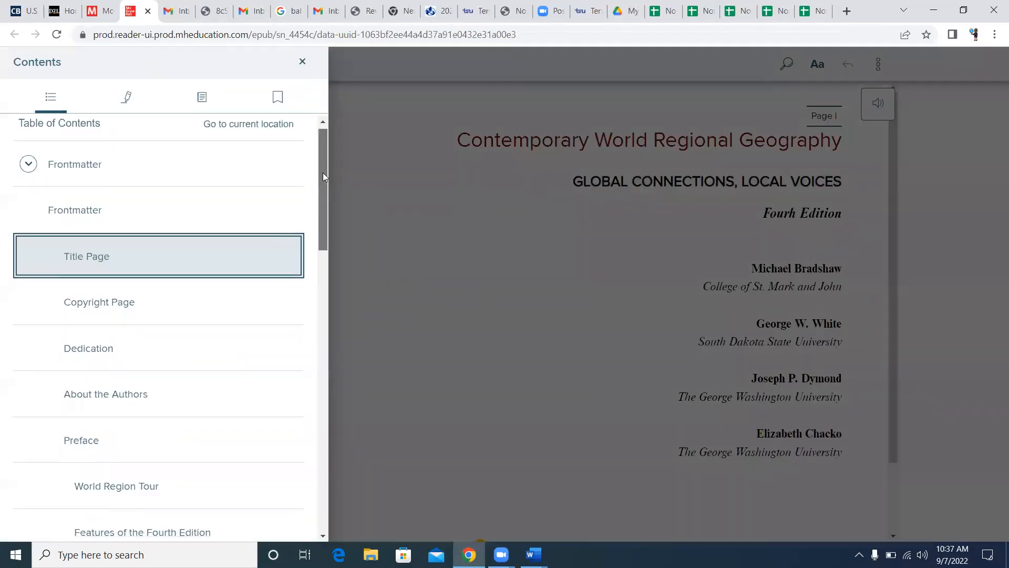
scroll(315, 278, down, 7)
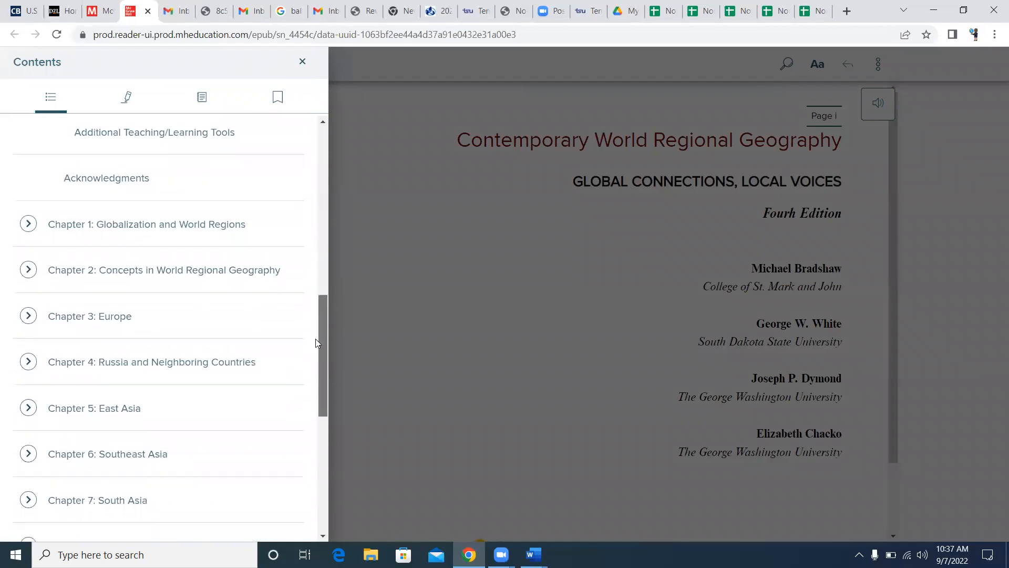
scroll(315, 356, down, 1)
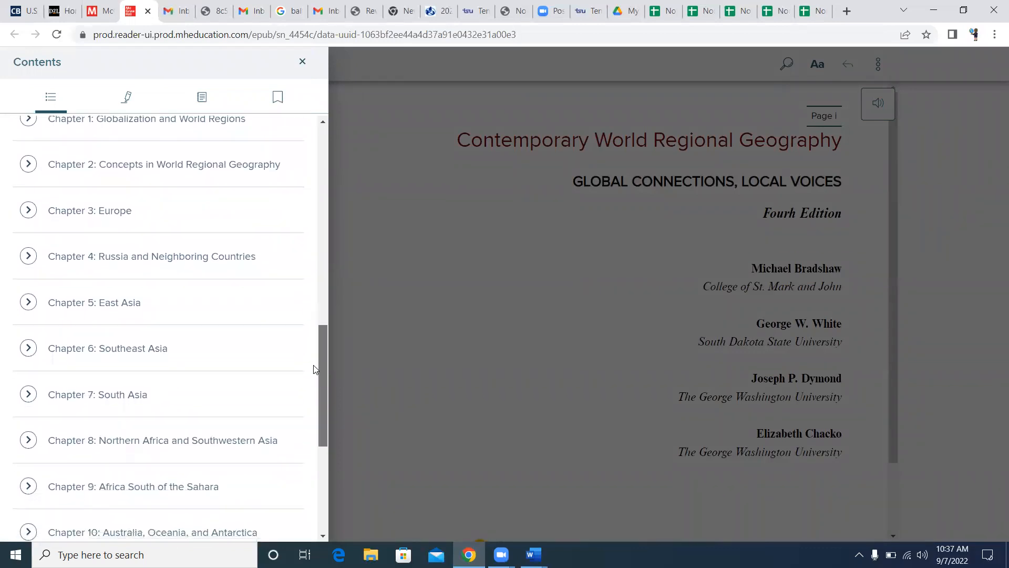
Check which textbook figure Field J calls for in the GIS Assignment 2 Word document, and return to the eBook.
mouse_move(536, 552)
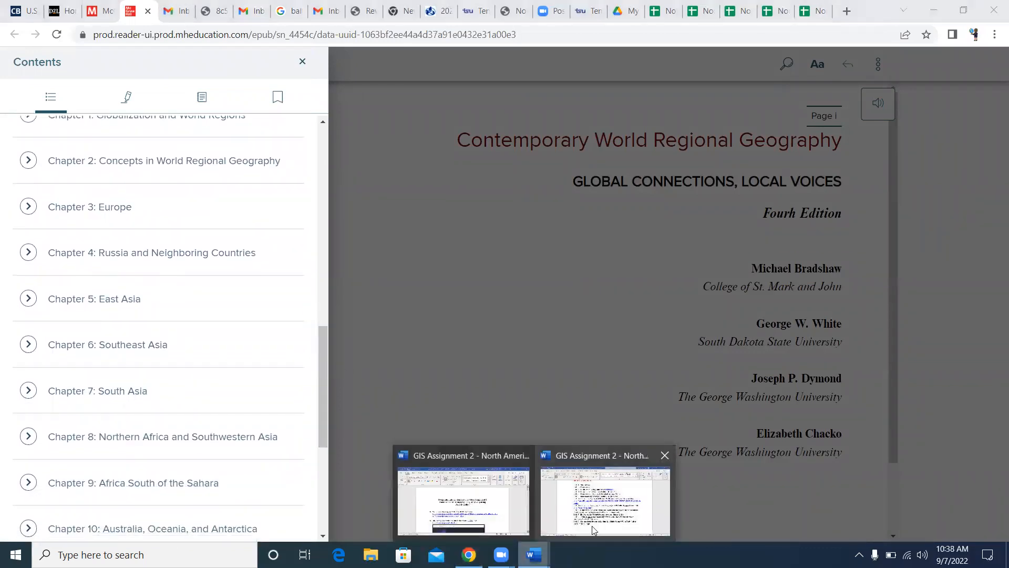
click(597, 497)
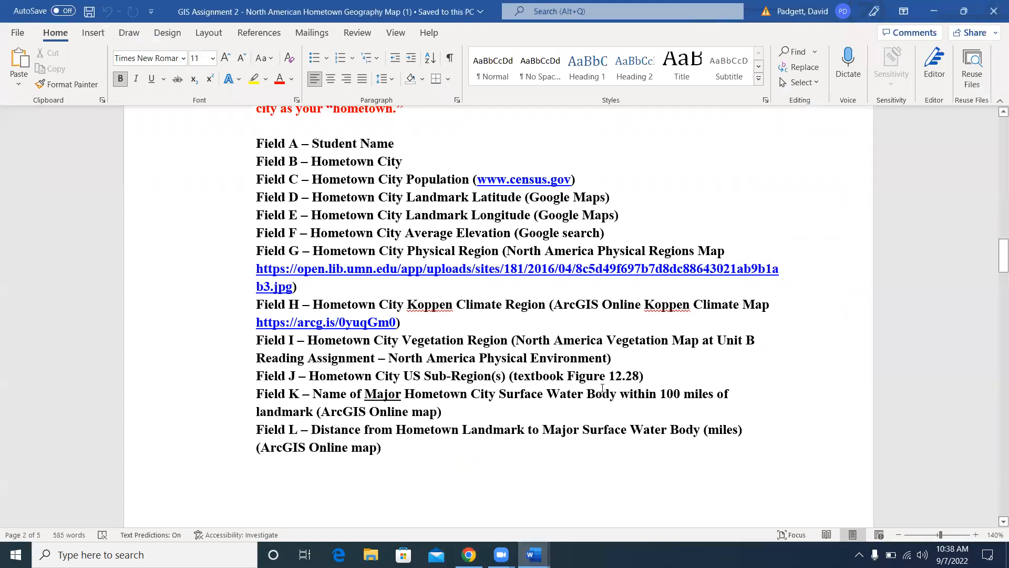
click(469, 555)
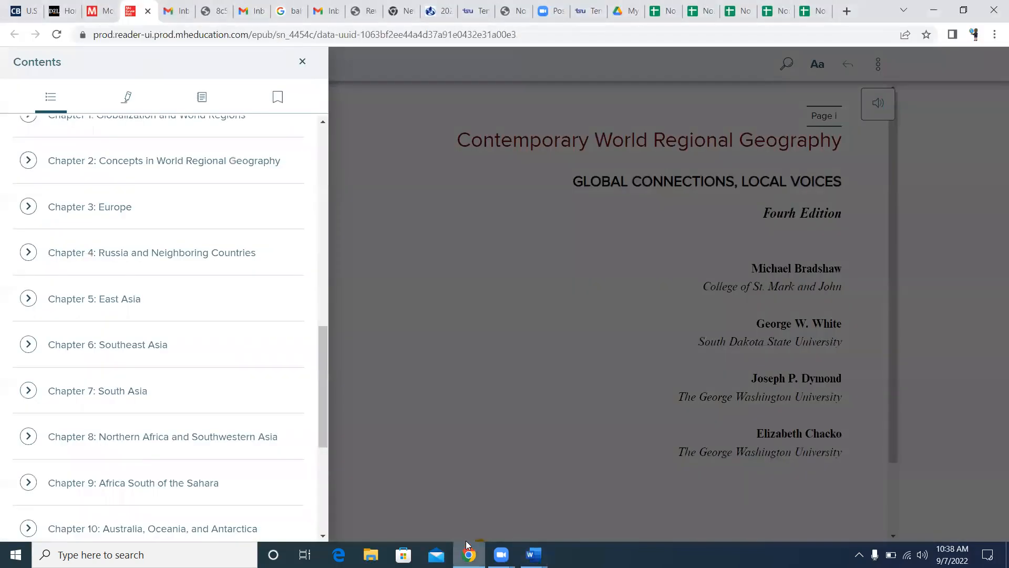
Expand Chapter 12: North America in the table of contents to list its sections.
scroll(207, 316, down, 5)
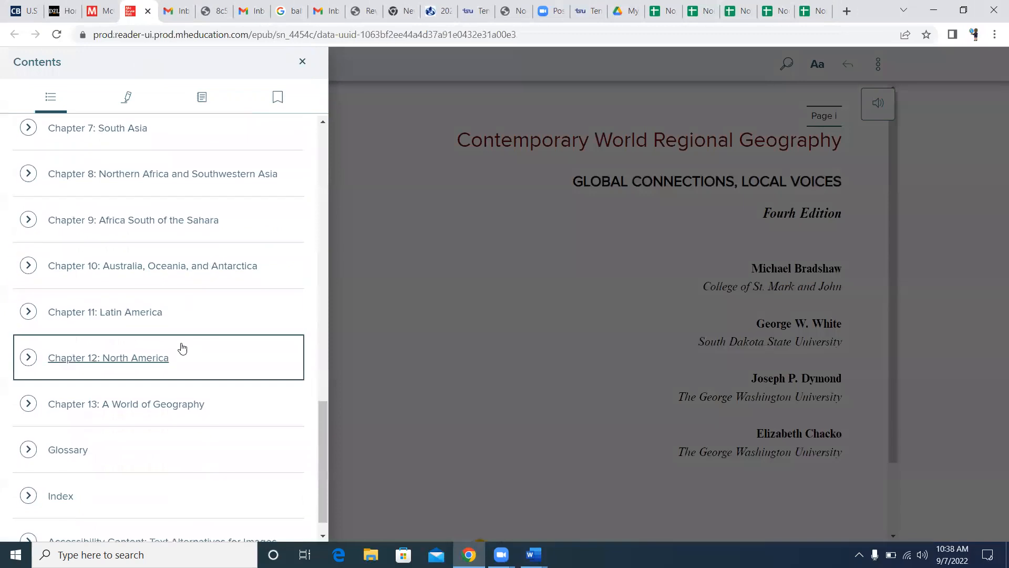
click(137, 360)
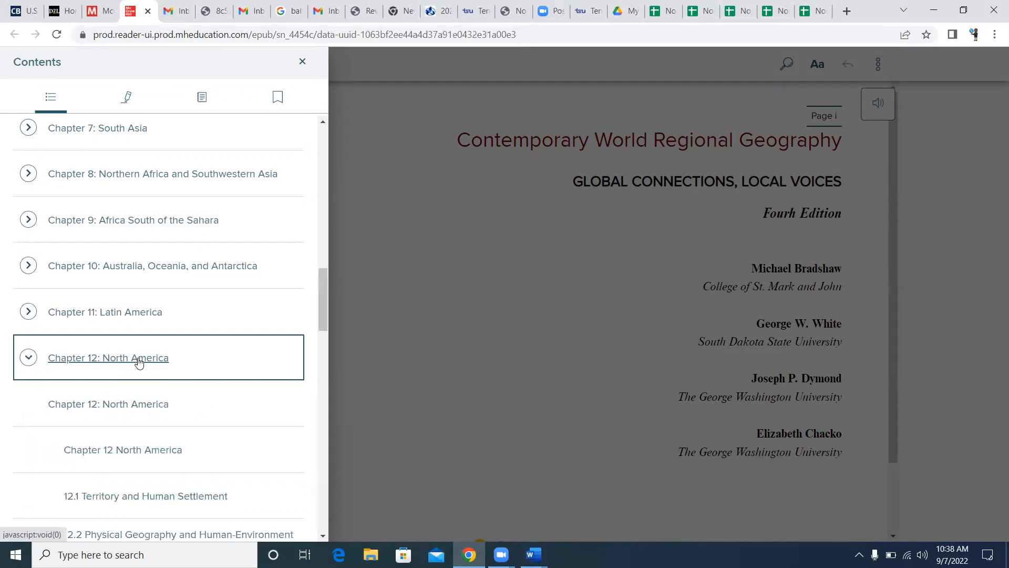
drag(326, 308, 324, 337)
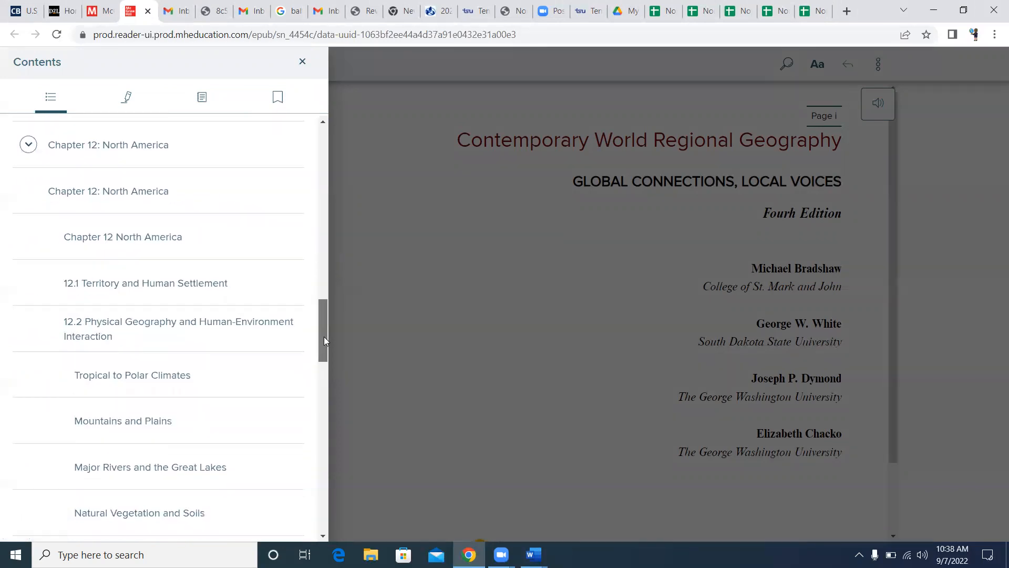
Try to open section 12.2, browse the Chapter 12 entries as far as 12.4 Global Exchange, and close the table of contents.
click(209, 321)
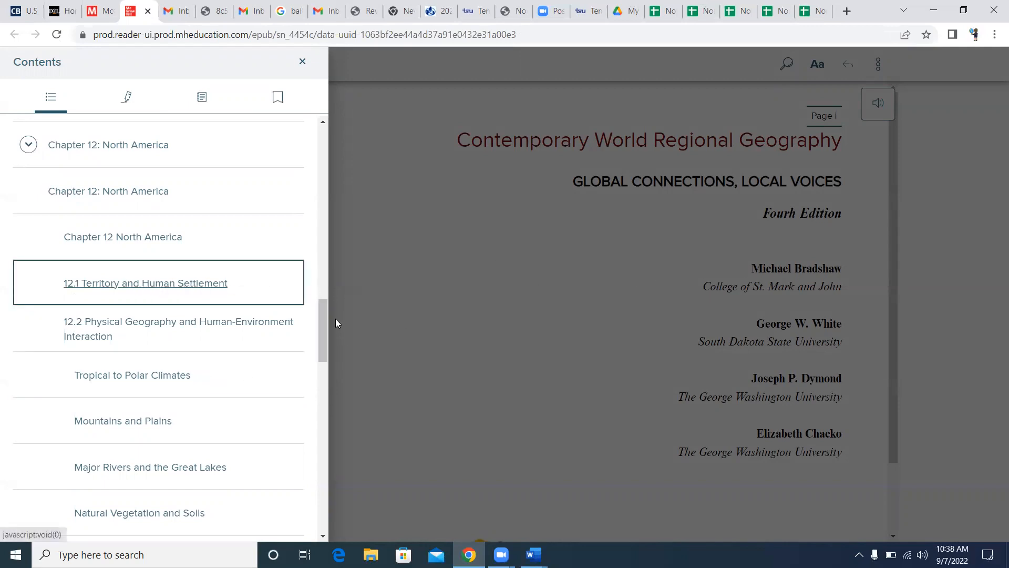
drag(321, 323, 325, 397)
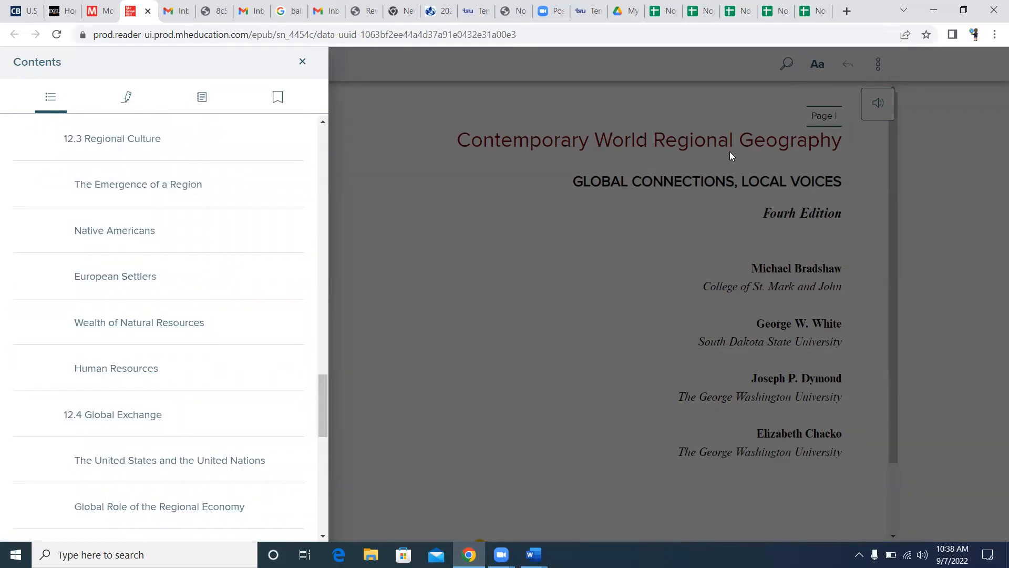
click(508, 106)
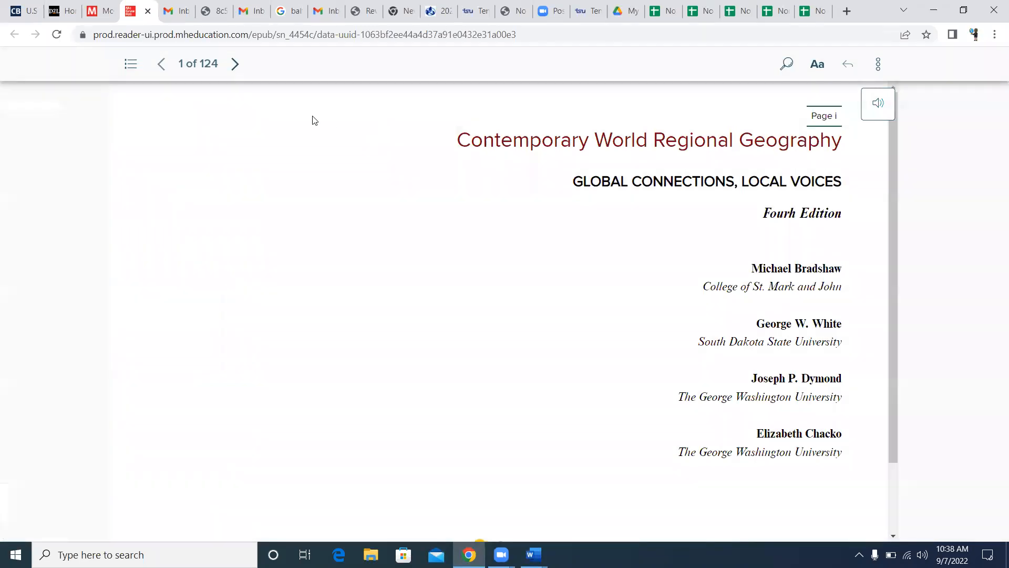
Advance the eBook from the title page to 5 of 124.
scroll(273, 95, down, 2)
click(237, 67)
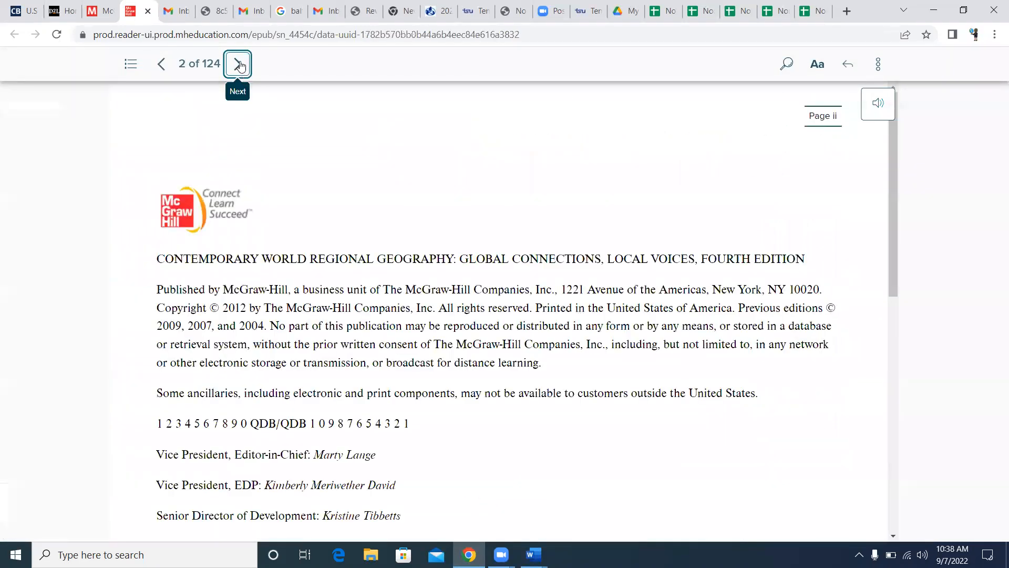
click(237, 66)
click(238, 66)
click(237, 65)
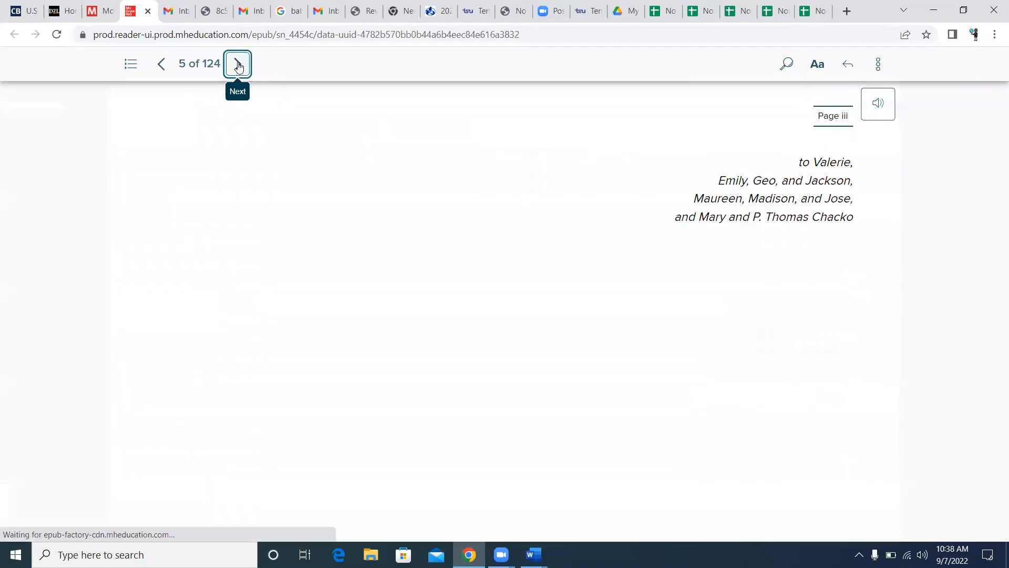
Skim the preface through to its end, past the new edition features and the Global Studies and Student Atlas listings.
scroll(552, 224, down, 10)
scroll(608, 241, down, 15)
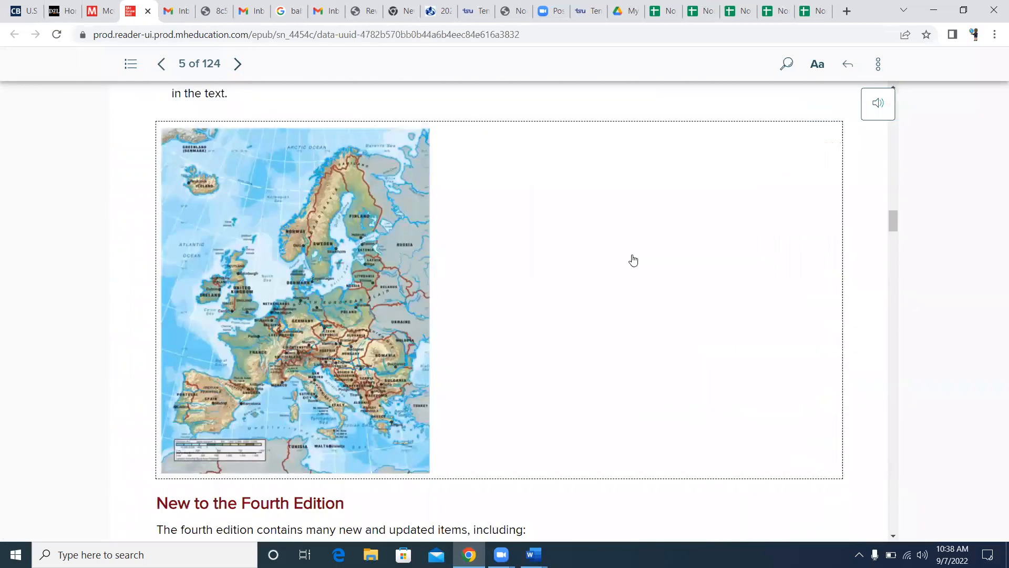
scroll(896, 305, down, 2)
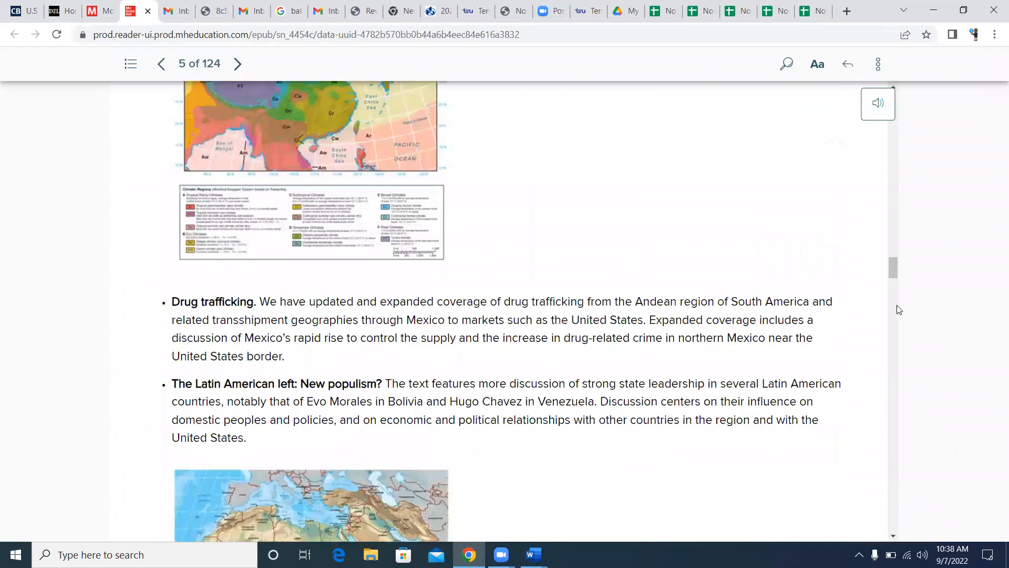
click(895, 453)
scroll(907, 491, down, 10)
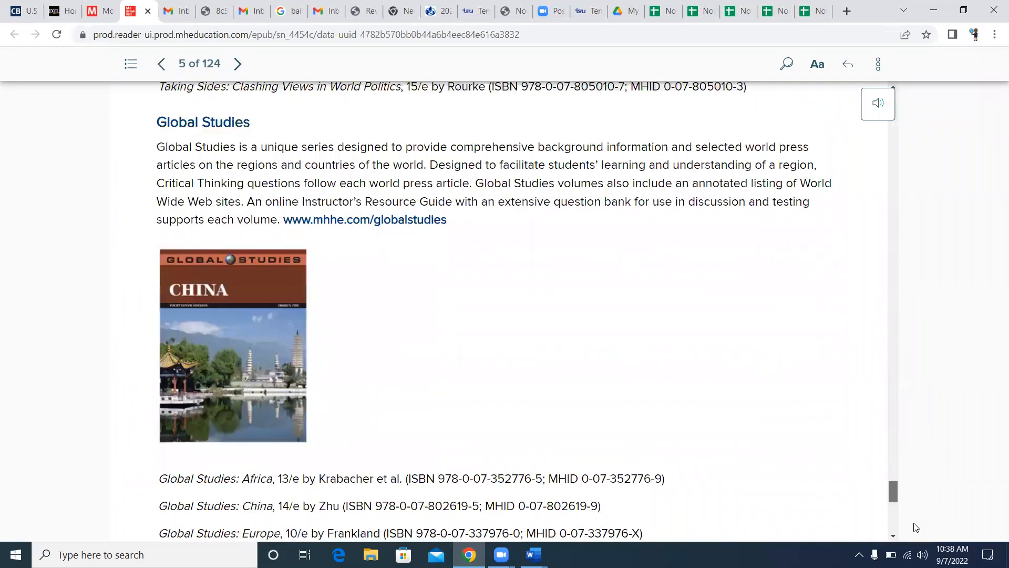
scroll(850, 426, down, 5)
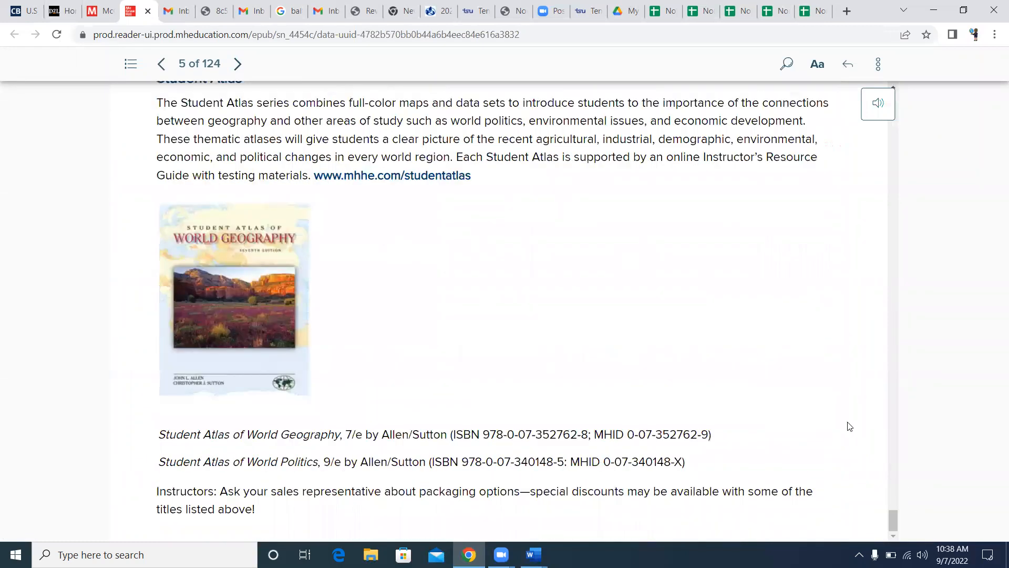
Advance the eBook from 5 of 124 to the Chapter 12 North America opening at 110 of 124.
click(238, 65)
click(239, 64)
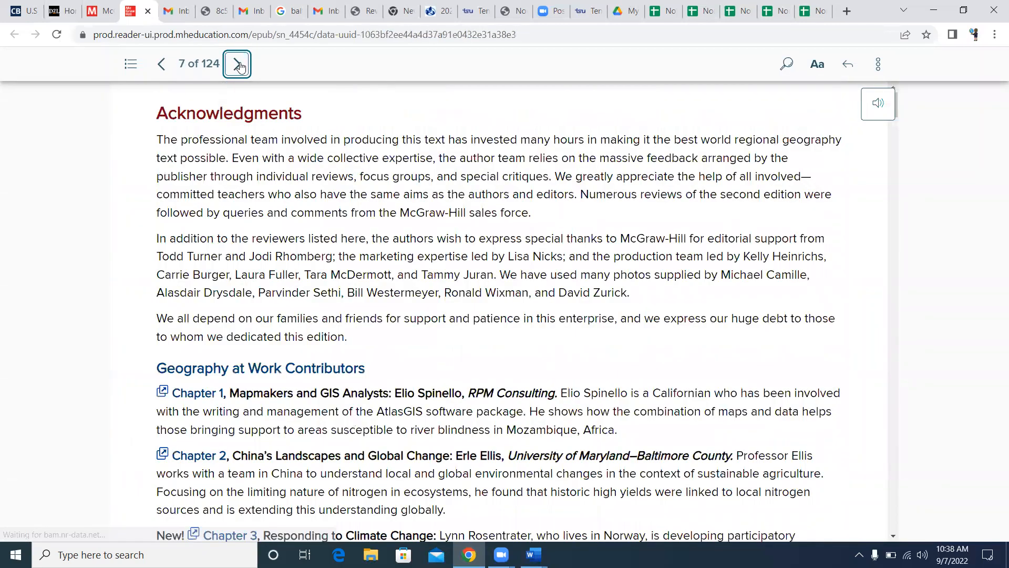
click(239, 65)
click(240, 65)
click(240, 65)
click(240, 64)
click(240, 64)
click(241, 63)
click(241, 64)
click(240, 65)
click(240, 65)
click(241, 65)
click(241, 66)
click(242, 66)
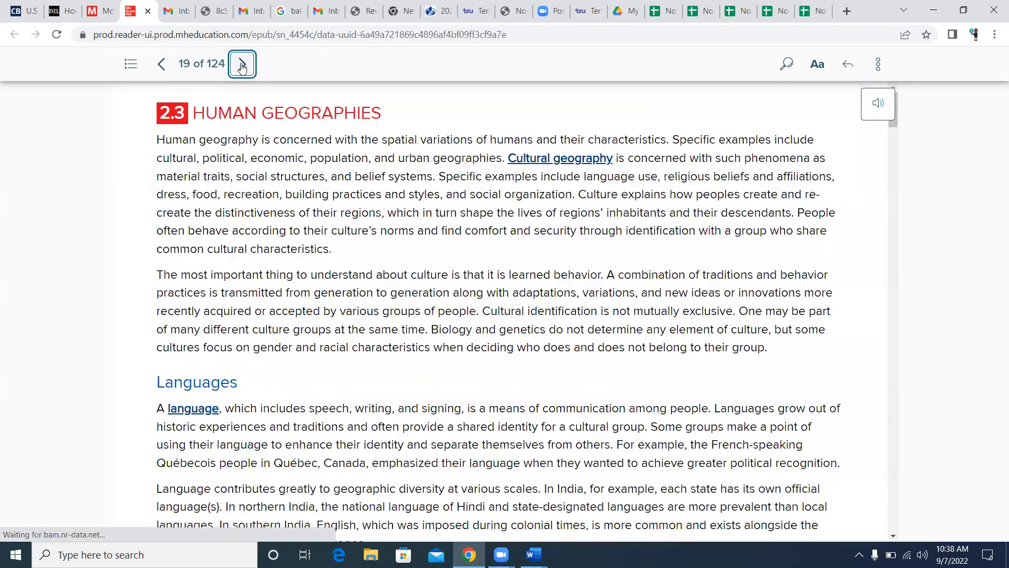
click(243, 67)
click(243, 68)
click(243, 68)
click(243, 67)
click(244, 67)
click(244, 67)
click(244, 67)
click(243, 66)
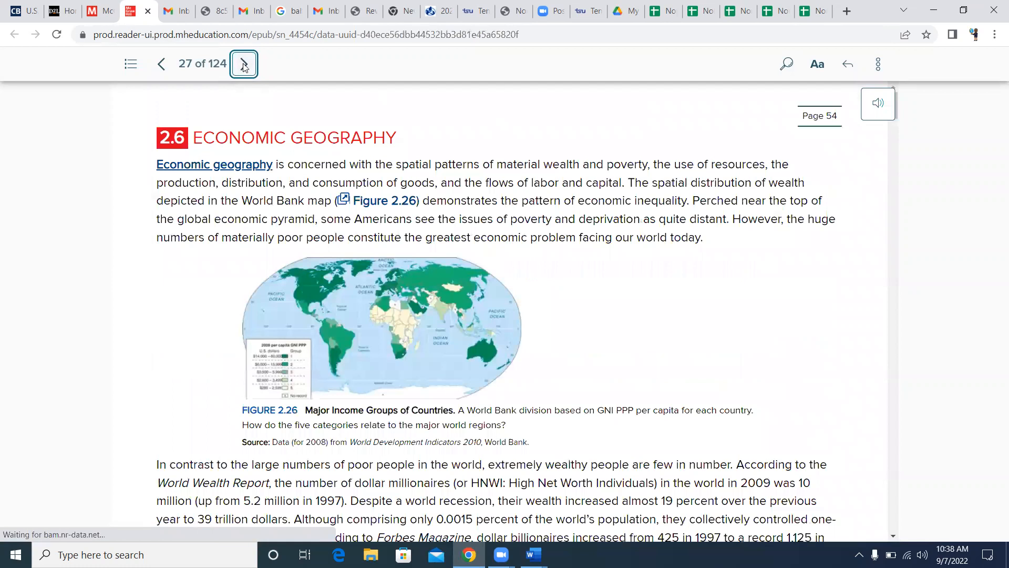
click(244, 67)
click(244, 67)
click(244, 67)
click(244, 67)
click(244, 67)
click(244, 66)
click(244, 67)
click(245, 66)
click(245, 66)
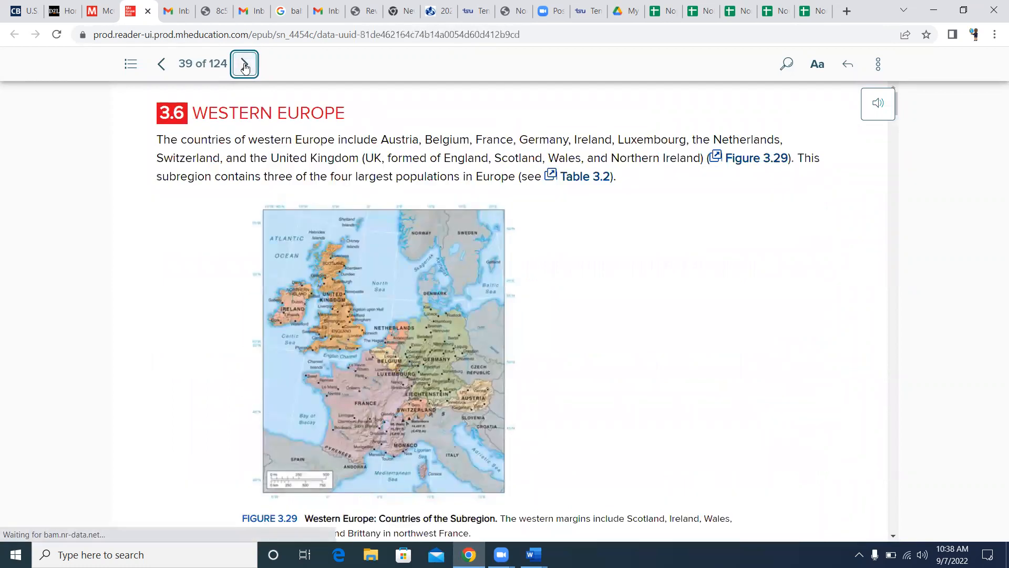
click(245, 67)
click(245, 66)
click(245, 67)
click(245, 67)
click(245, 66)
click(245, 66)
click(245, 67)
click(245, 67)
click(245, 67)
click(244, 67)
click(244, 67)
click(244, 67)
click(245, 67)
click(244, 67)
click(244, 67)
click(244, 67)
click(244, 66)
click(243, 66)
click(244, 66)
click(243, 66)
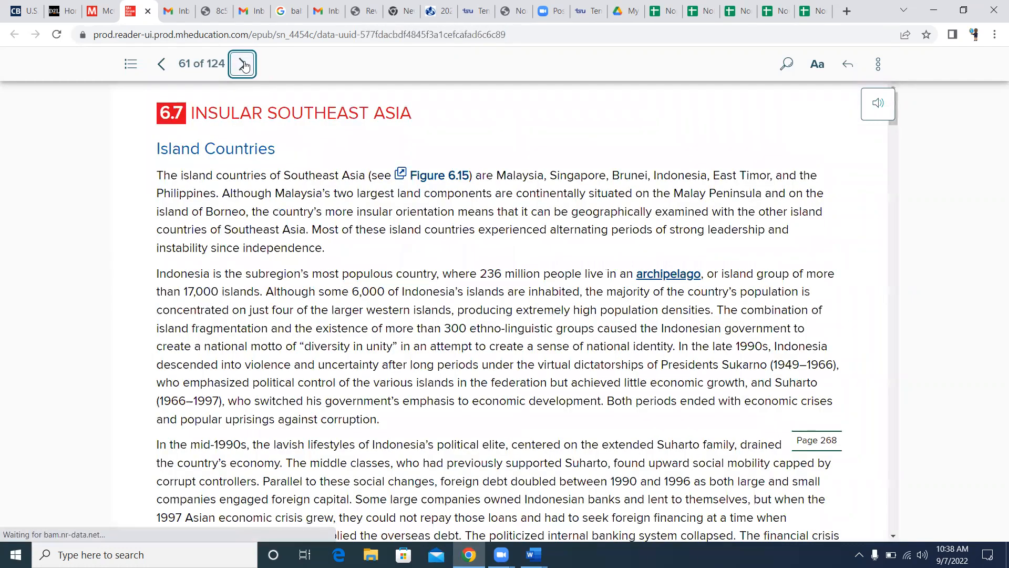
click(244, 65)
click(244, 66)
click(244, 66)
click(245, 65)
click(245, 65)
click(246, 65)
click(246, 65)
click(246, 65)
click(246, 65)
click(246, 65)
click(246, 65)
click(246, 65)
click(246, 65)
click(246, 65)
click(247, 65)
click(246, 66)
click(246, 66)
click(247, 65)
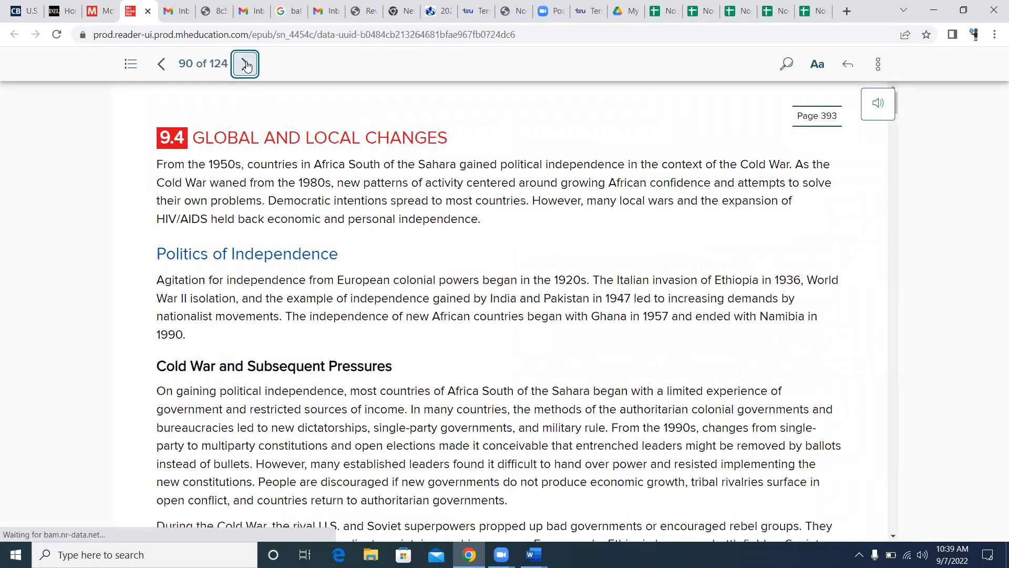
click(247, 65)
click(247, 65)
click(247, 65)
click(247, 66)
click(248, 65)
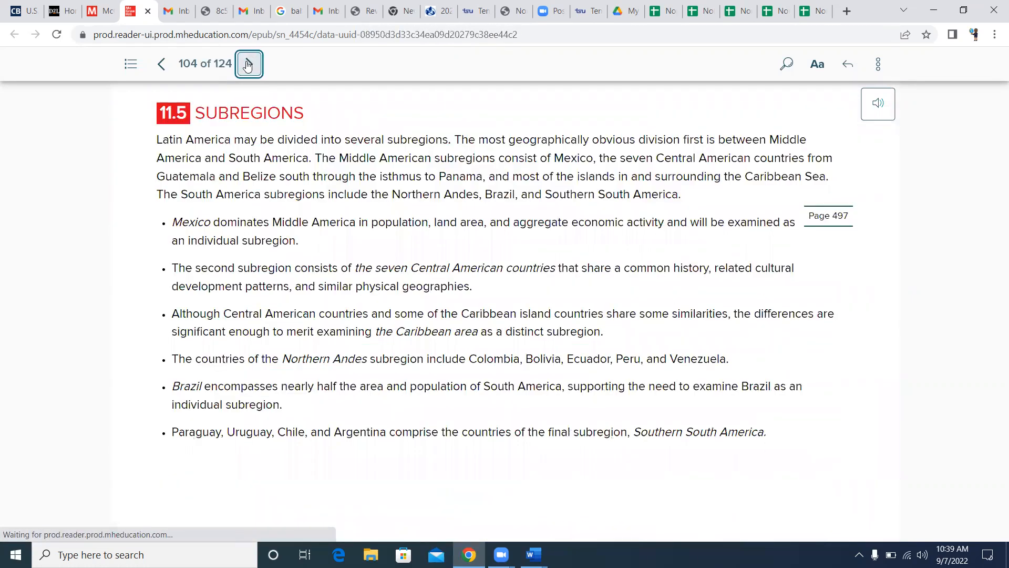
click(248, 65)
click(248, 65)
click(248, 64)
click(247, 65)
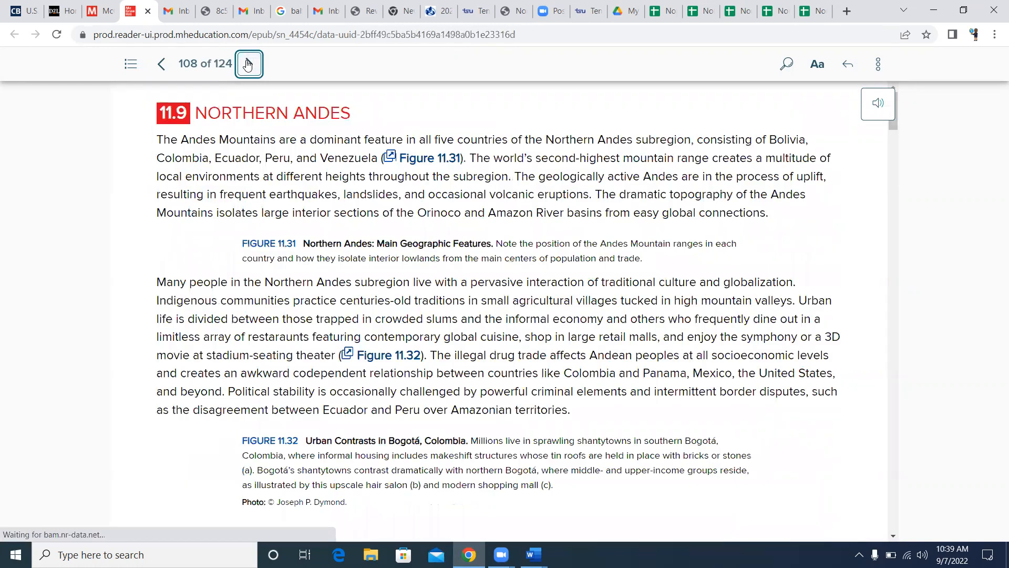
click(248, 64)
click(247, 64)
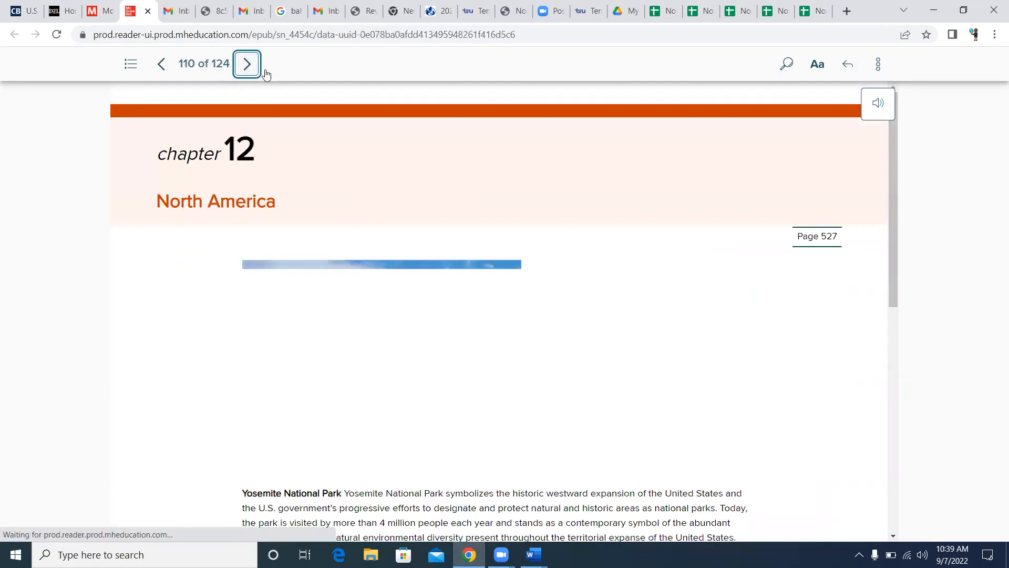
Skim the Chapter 12 Learning Objectives, section 12.1 Territory and Human Settlement, and the start of 112 of 124 for Figure 12.28.
scroll(619, 256, down, 5)
scroll(620, 251, down, 4)
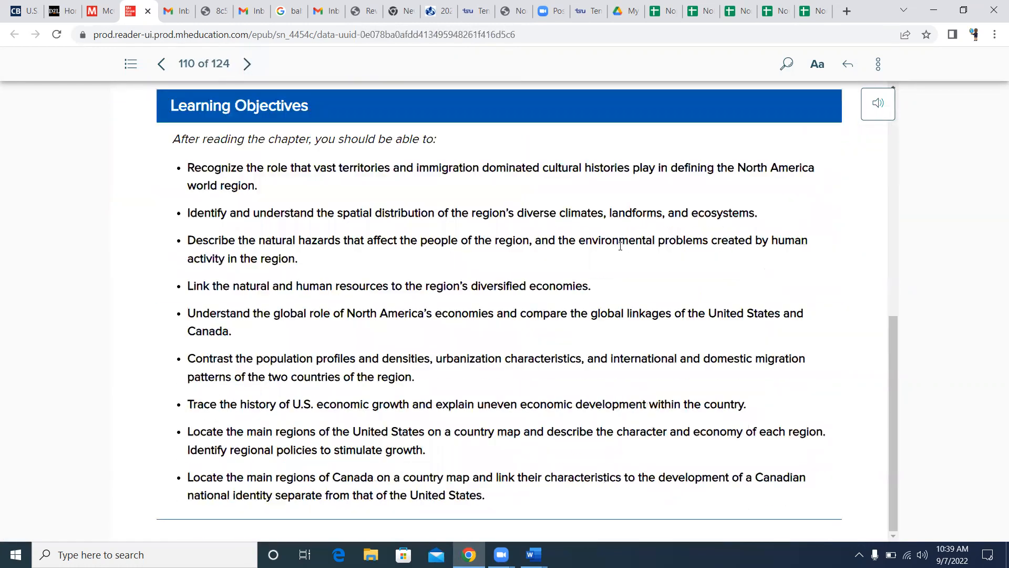
click(247, 64)
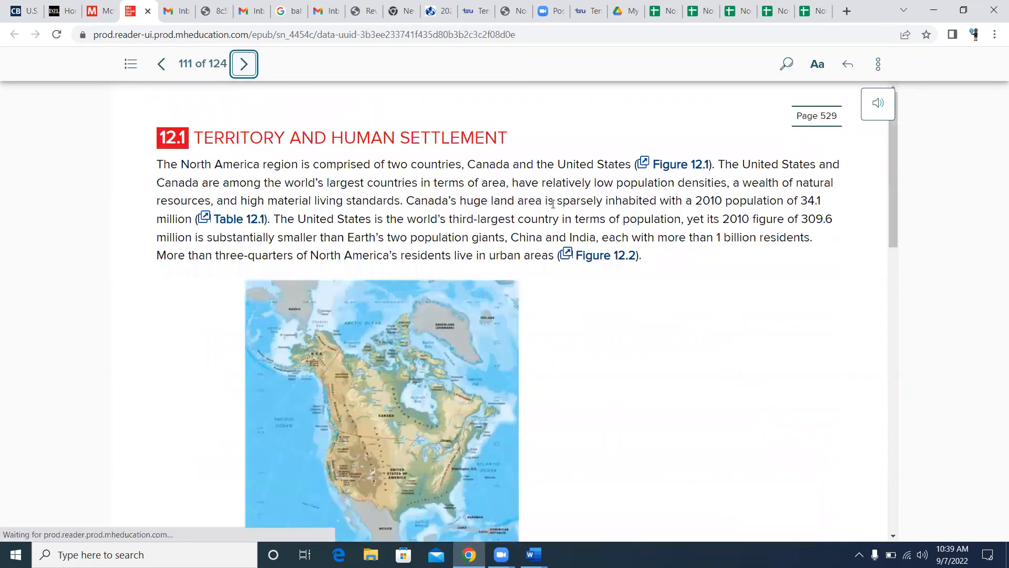
scroll(555, 207, down, 9)
scroll(555, 204, down, 7)
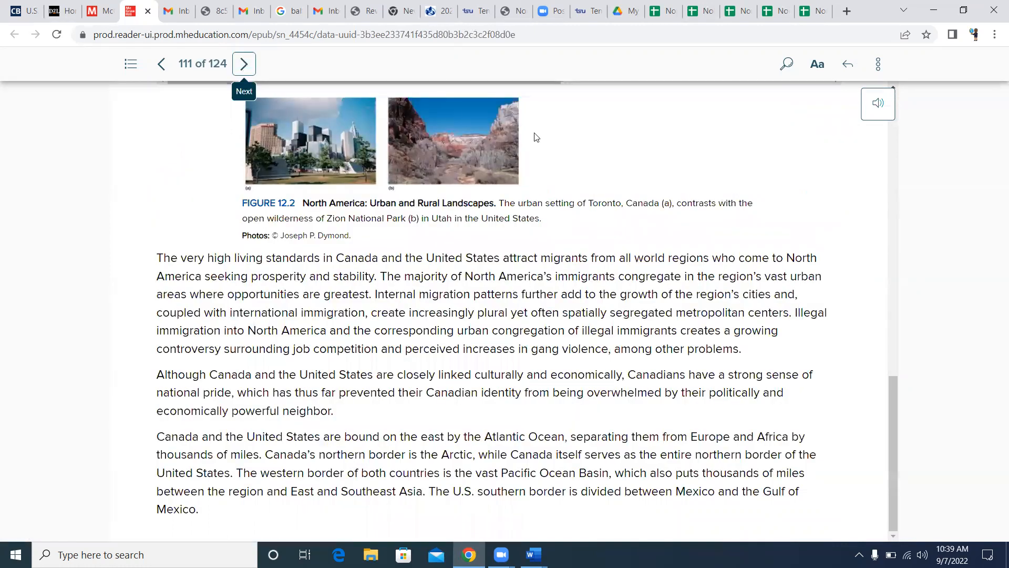
scroll(648, 204, down, 4)
scroll(646, 198, down, 6)
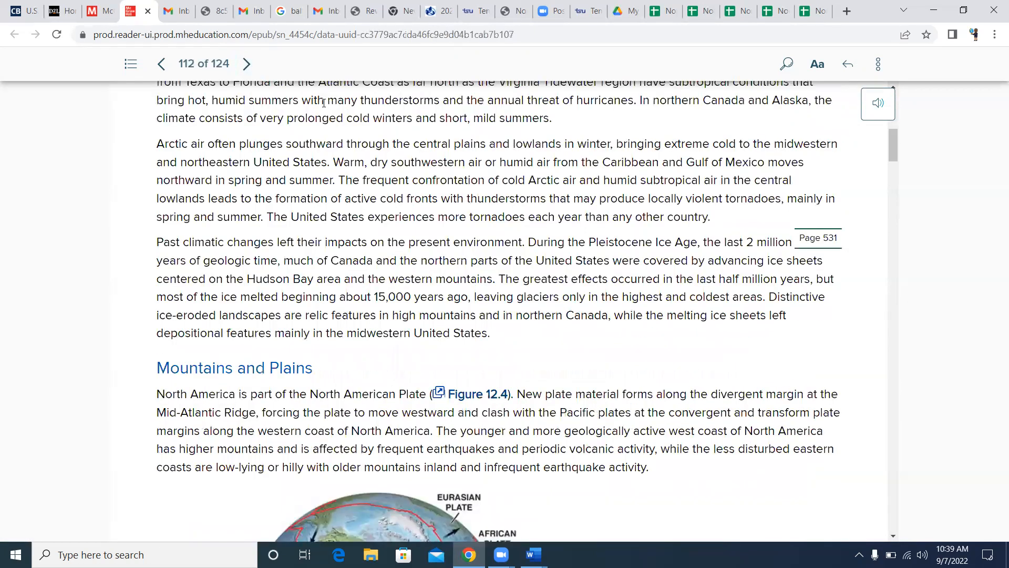
Advance to 113 of 124 and skim it for Figure 12.28 through to the Key Terms list.
click(247, 64)
scroll(358, 158, down, 5)
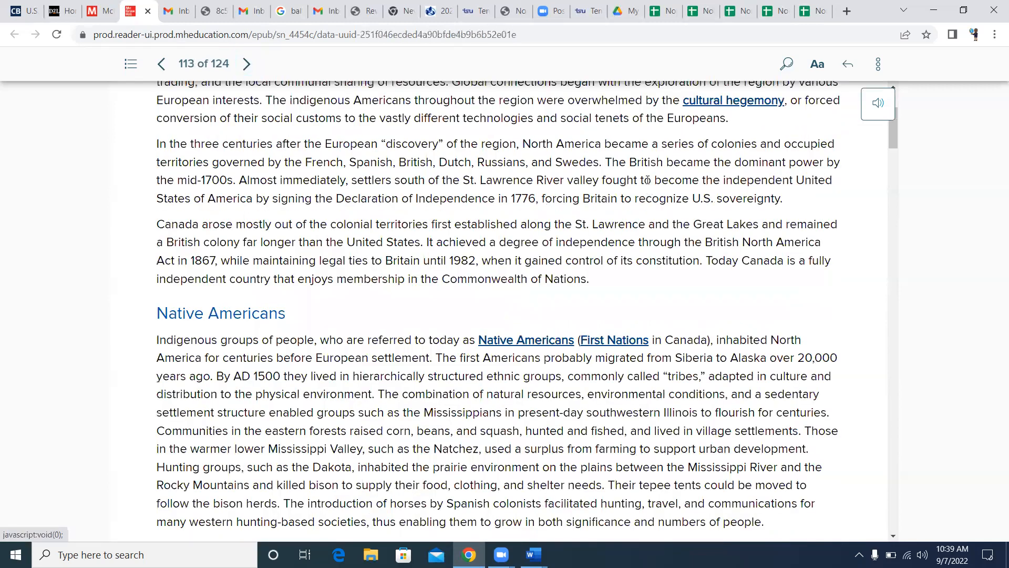
scroll(648, 182, down, 10)
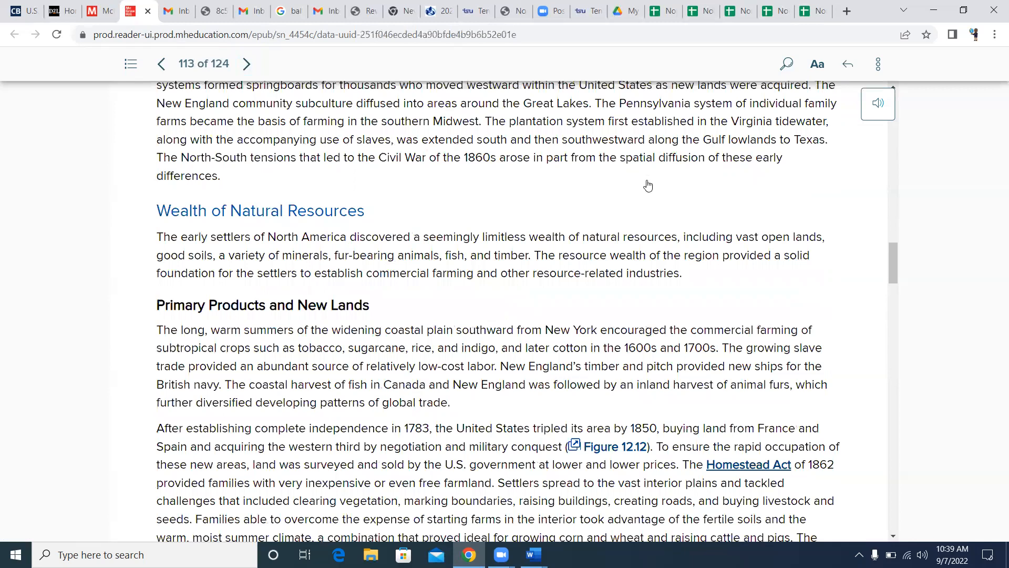
scroll(648, 185, down, 10)
scroll(644, 177, down, 10)
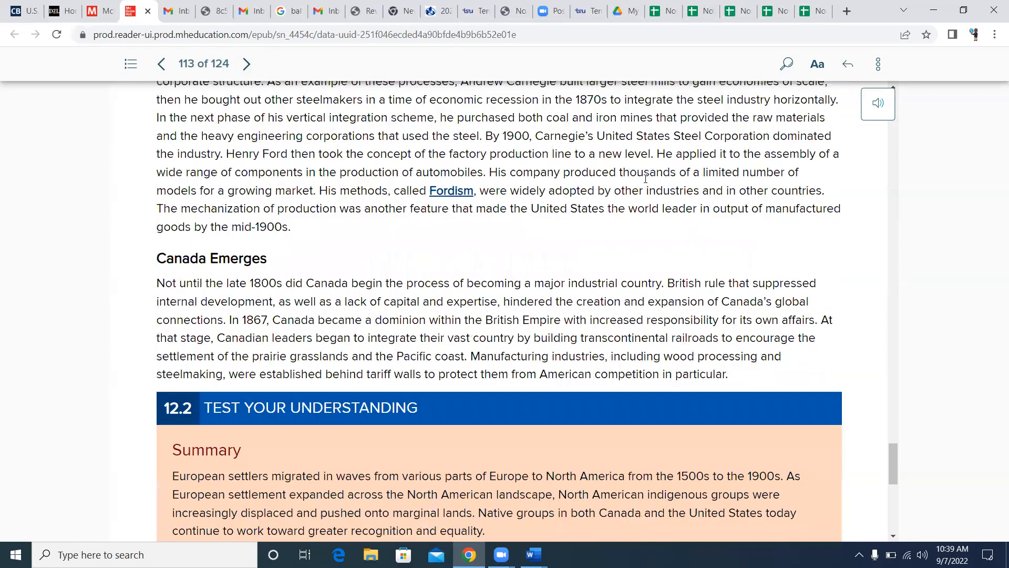
scroll(569, 388, down, 10)
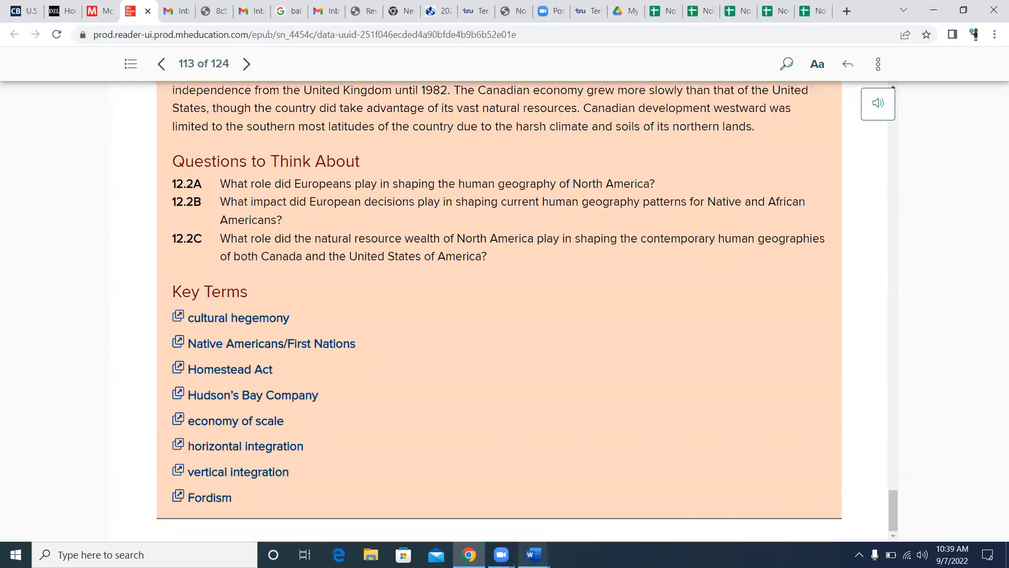
Check the textbook figure number for Field J in the Word assignment document and return to the eBook in Chrome.
mouse_move(534, 554)
click(605, 497)
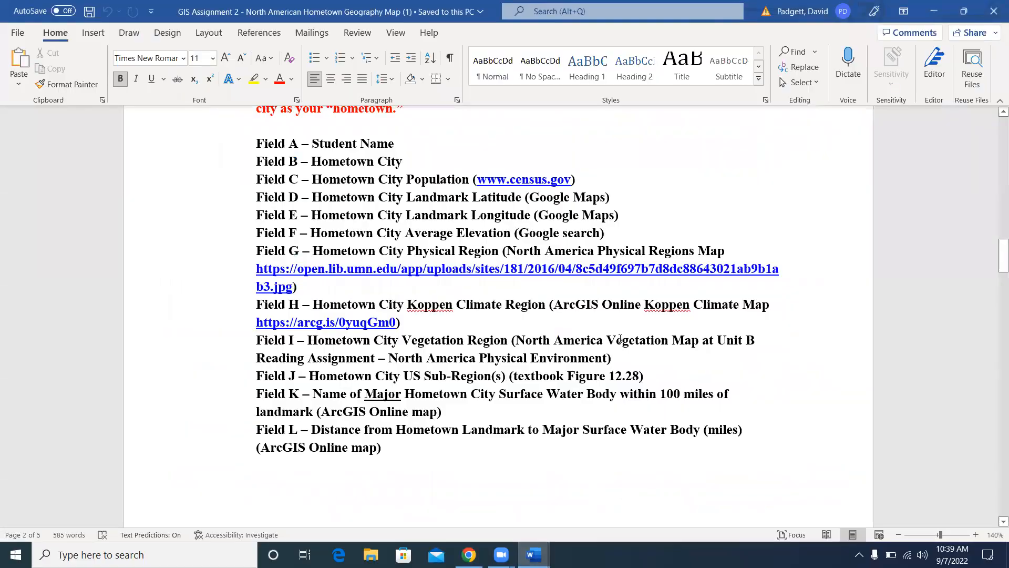
click(469, 554)
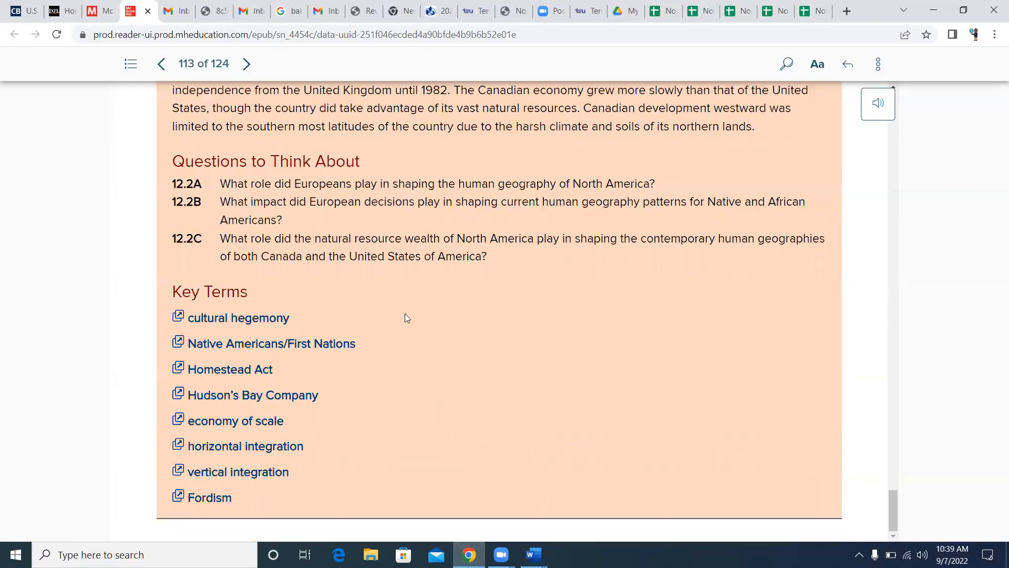
Advance to 114 of 124 and skim section 12.4 Global Exchange as far as the North American population patterns.
click(246, 64)
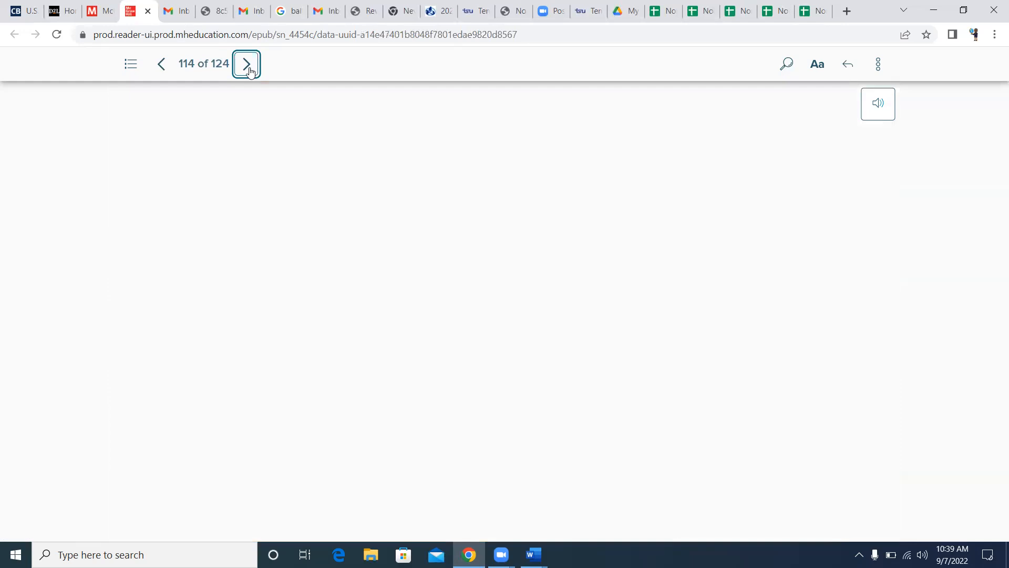
scroll(367, 254, down, 7)
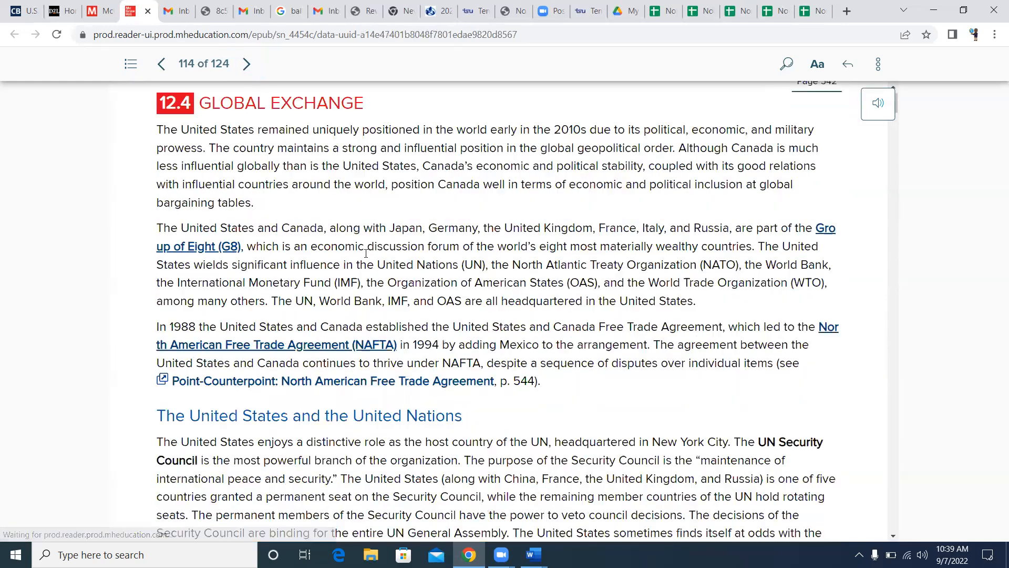
scroll(368, 253, down, 10)
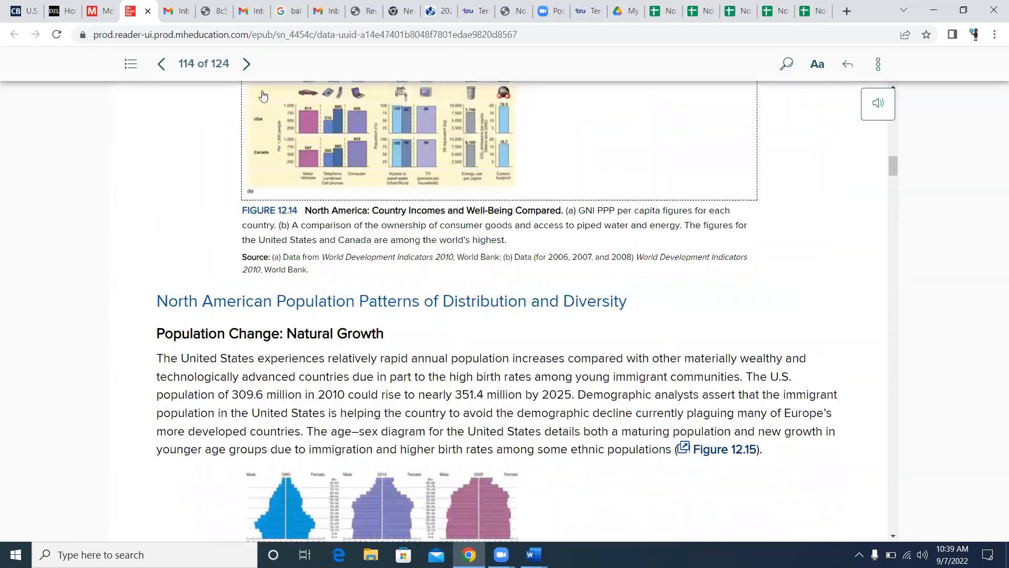
Page past section 12.5 on the United States to section 12.6 on Canada and examine its opening map.
click(246, 64)
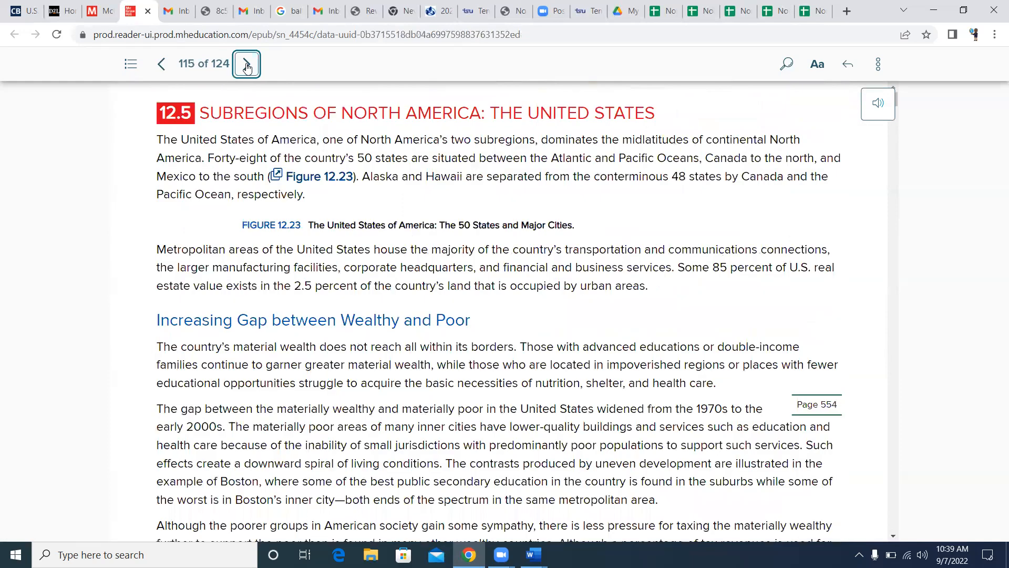
click(247, 65)
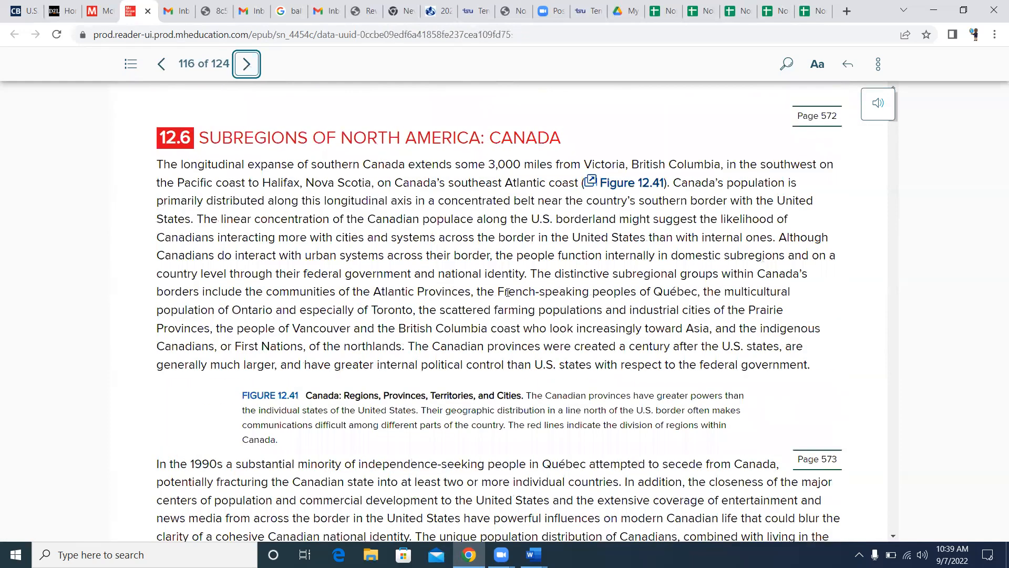
scroll(508, 292, down, 1)
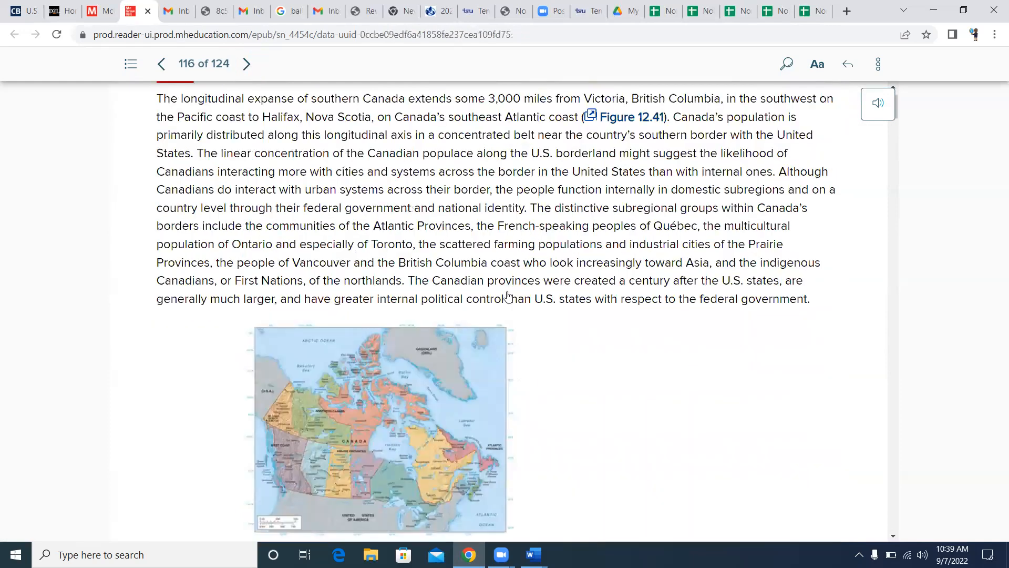
scroll(508, 296, down, 3)
scroll(509, 298, up, 4)
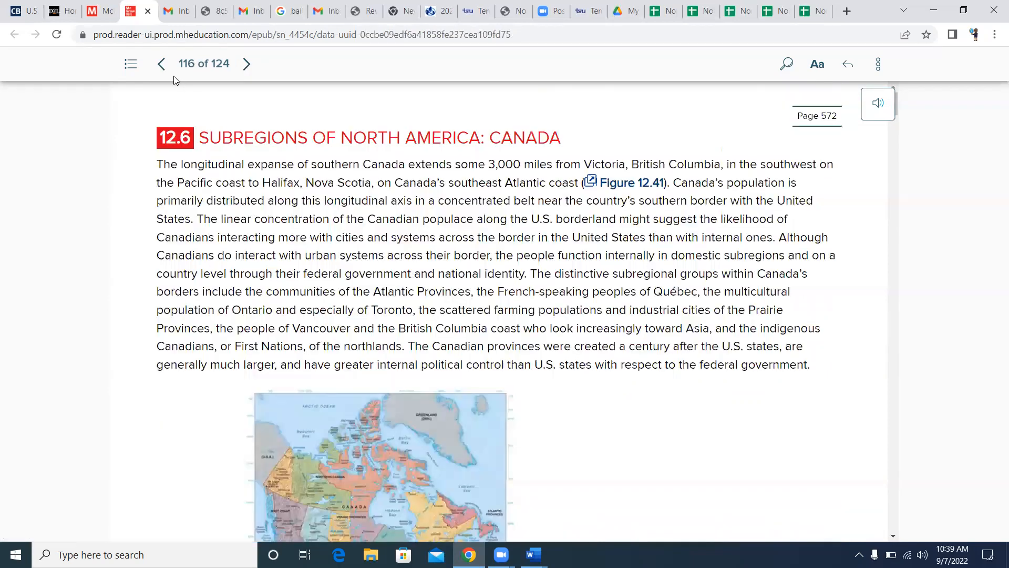
Go back to section 12.5 and look over the Figure 12.23 map and the text following it.
click(162, 65)
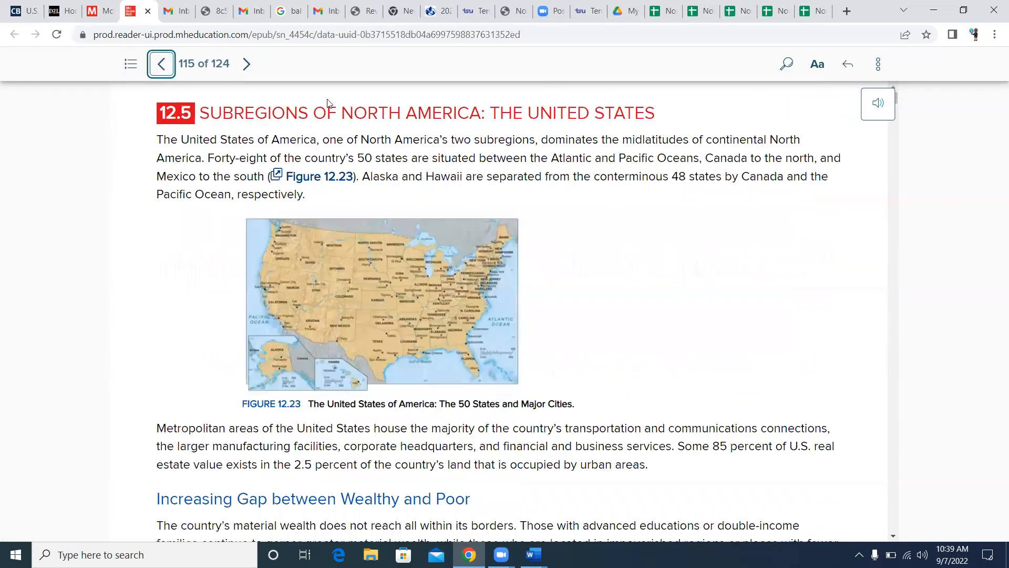
scroll(558, 219, down, 4)
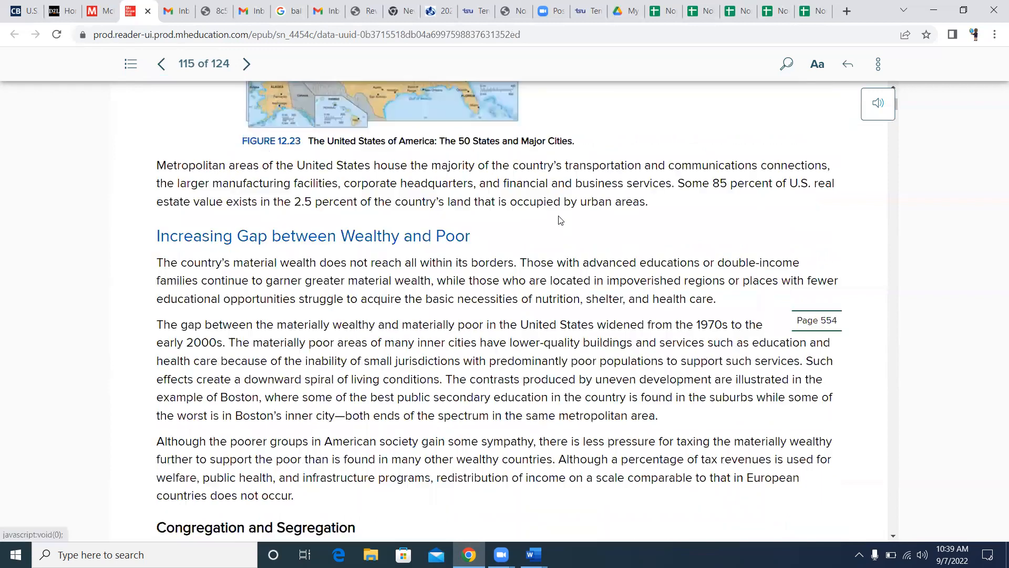
scroll(480, 189, up, 4)
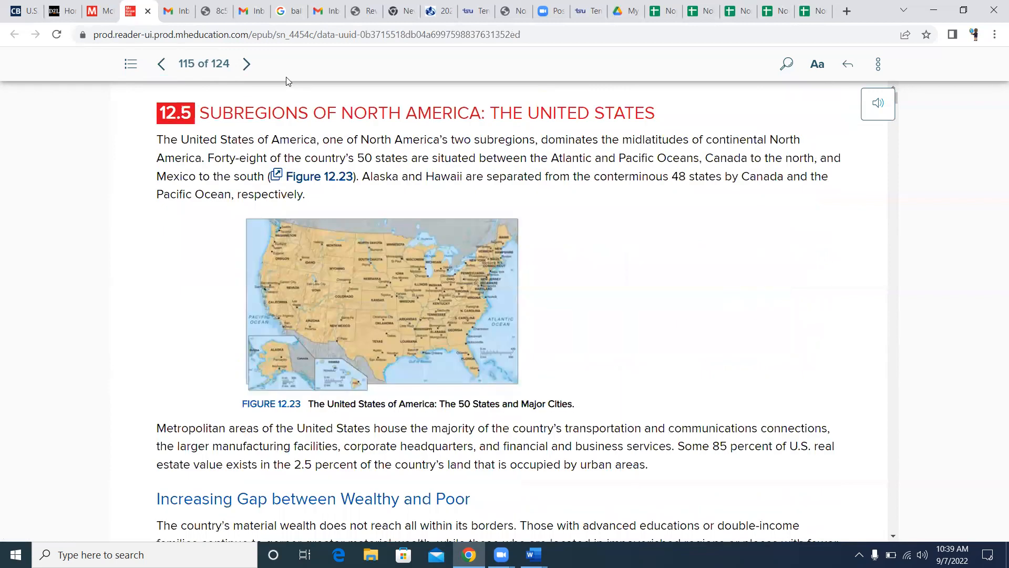
Look over the start of section 12.6 again and advance to 117 of 124.
click(246, 64)
scroll(622, 284, down, 1)
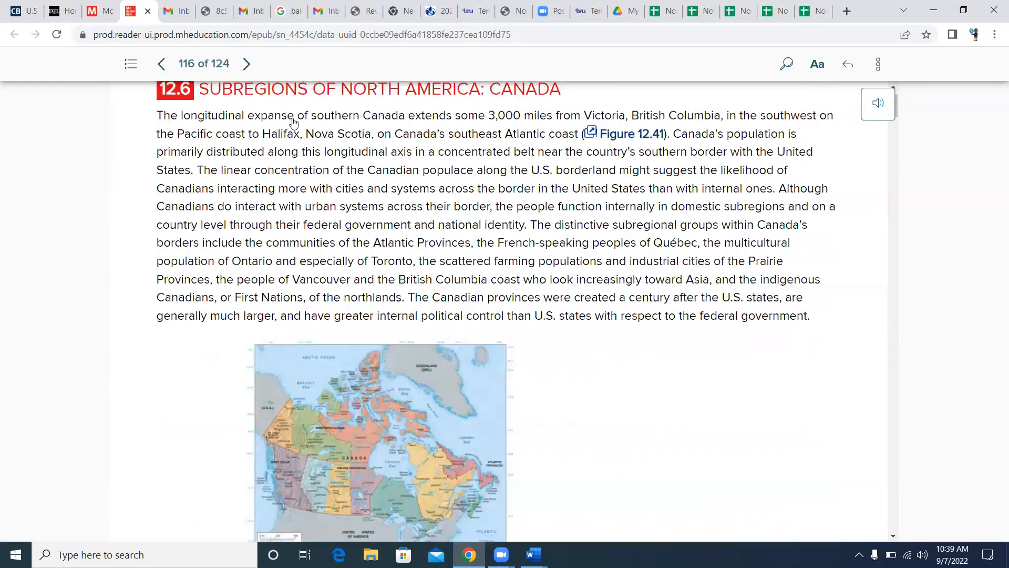
scroll(294, 126, down, 6)
key(Return)
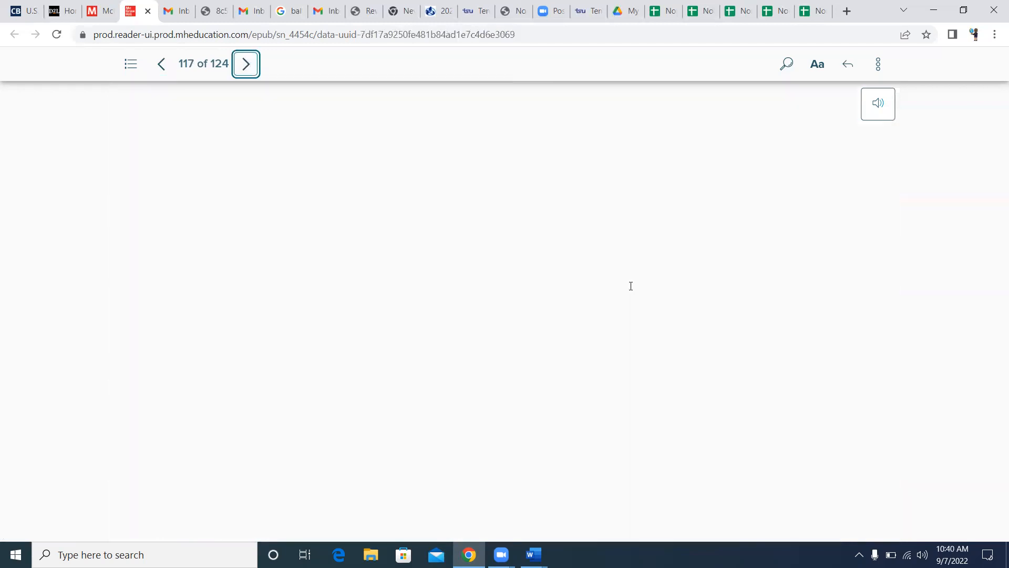
Return to 116 of 124, skim section 12.6 down to Regions of Canada, and go back up to Figure 12.41.
click(164, 68)
scroll(619, 361, down, 2)
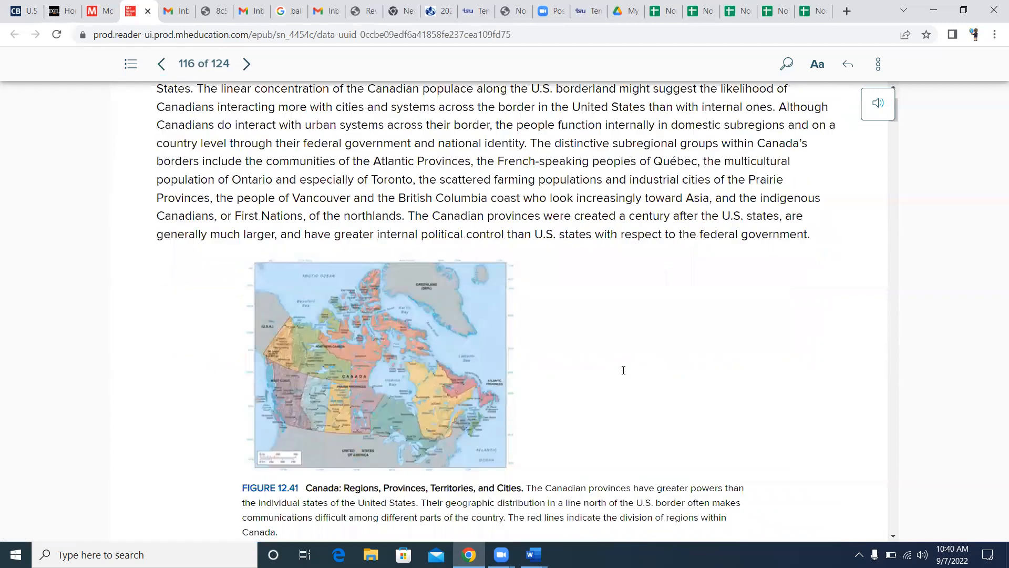
scroll(624, 368, down, 10)
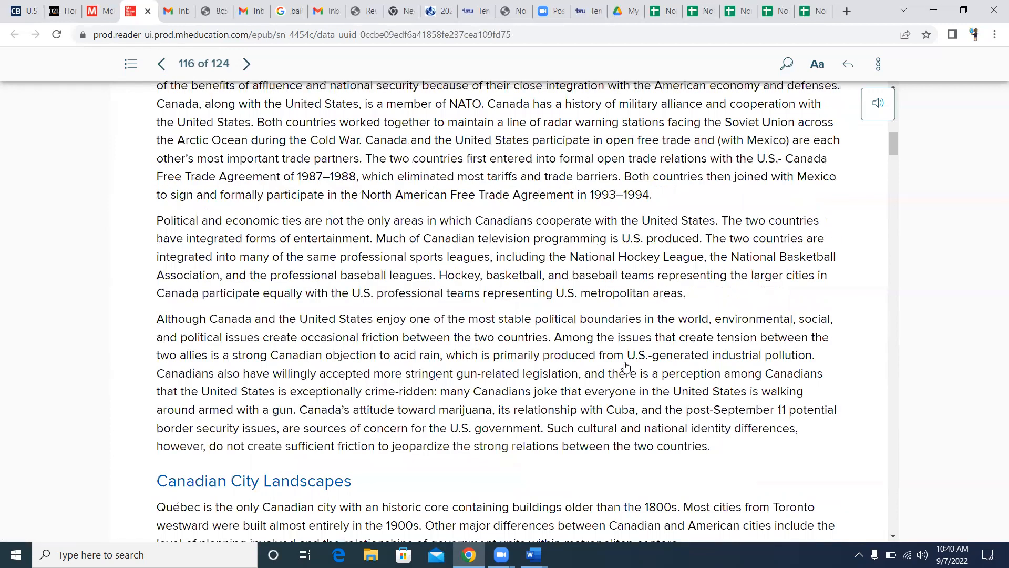
scroll(625, 362, down, 10)
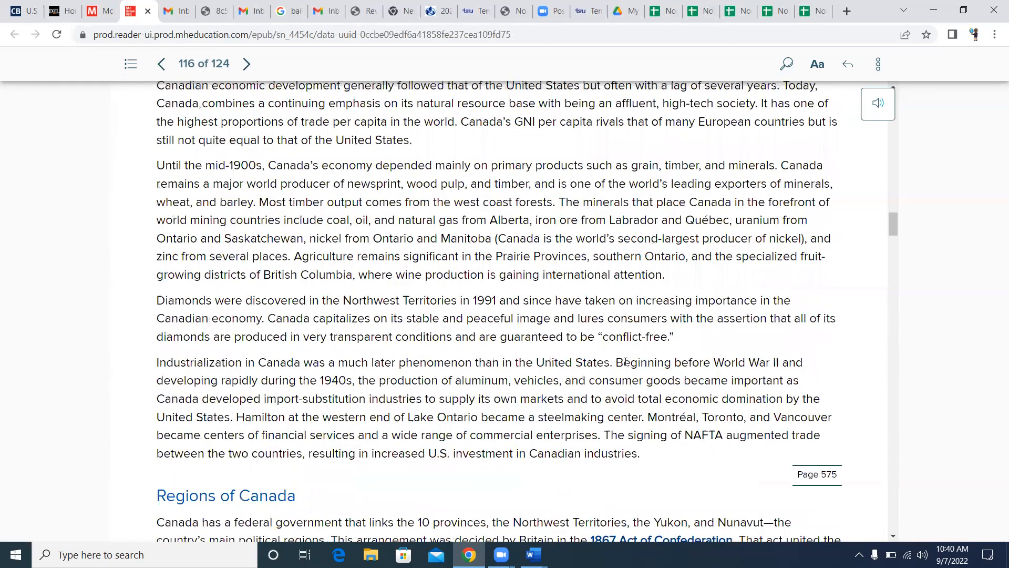
scroll(626, 350, up, 20)
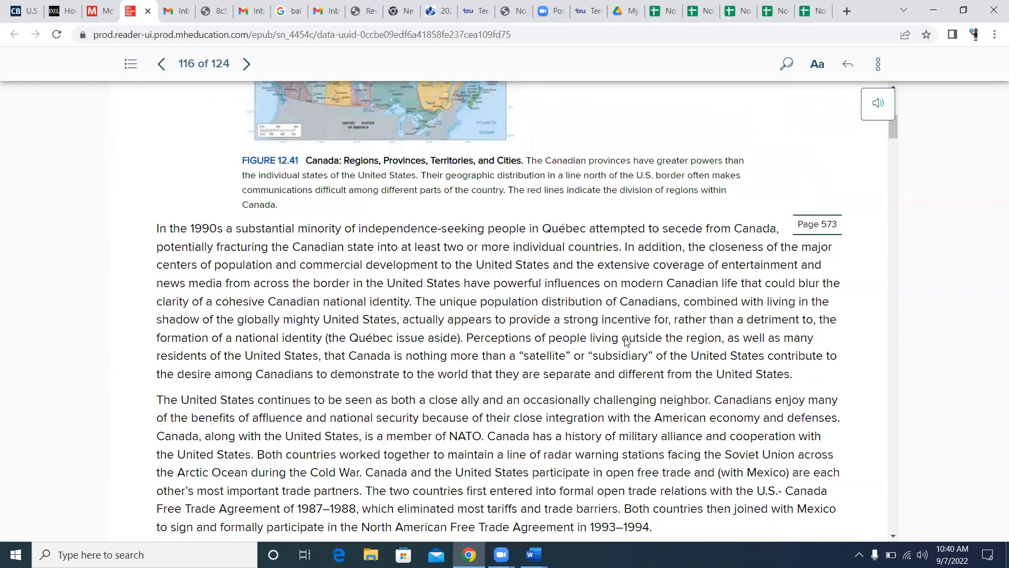
Return to section 12.5 at 115 of 124, find Figure 12.28 on the United States regions, and enlarge its map.
scroll(274, 156, up, 8)
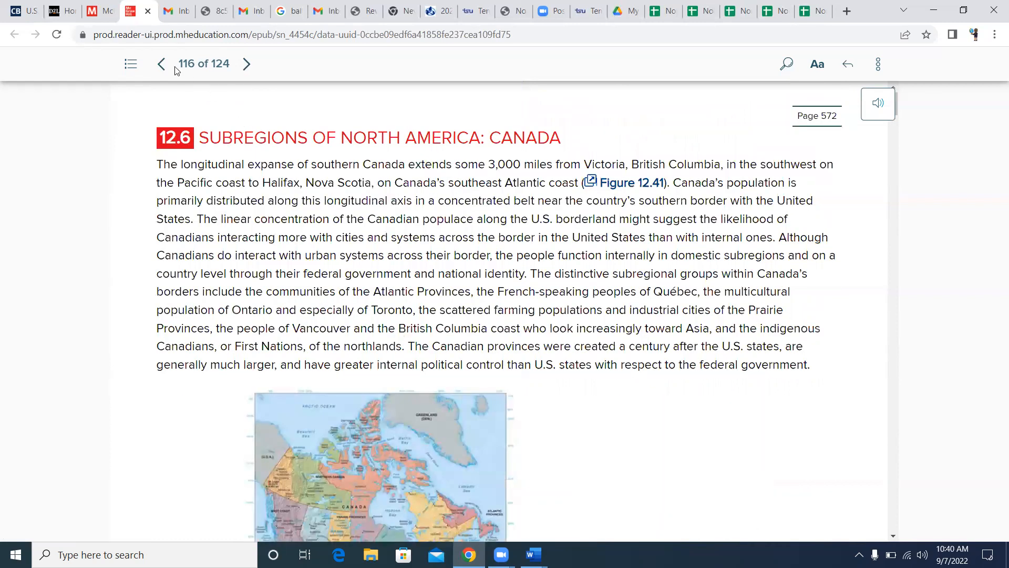
click(161, 64)
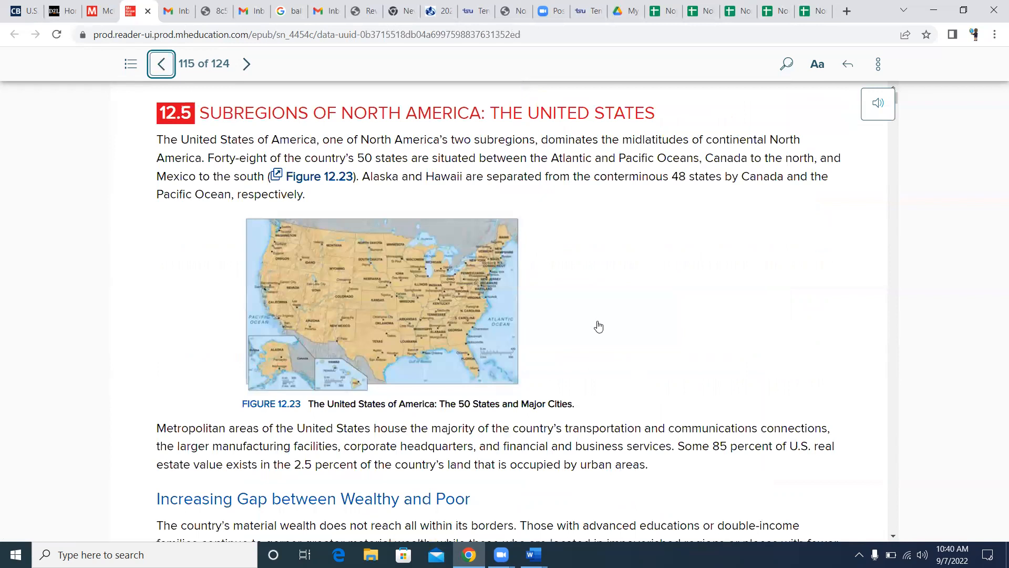
click(599, 326)
scroll(599, 326, down, 5)
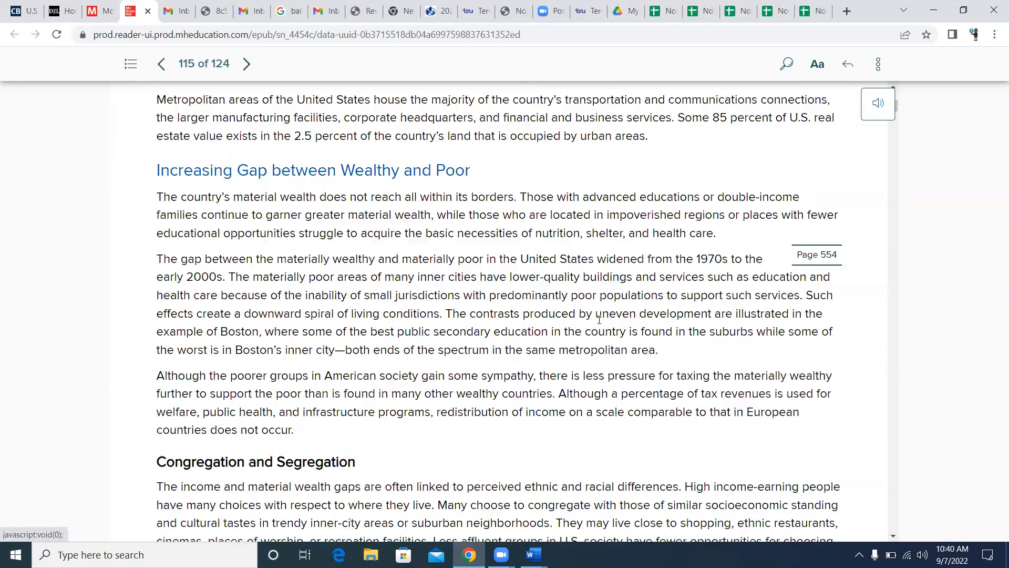
scroll(601, 323, up, 5)
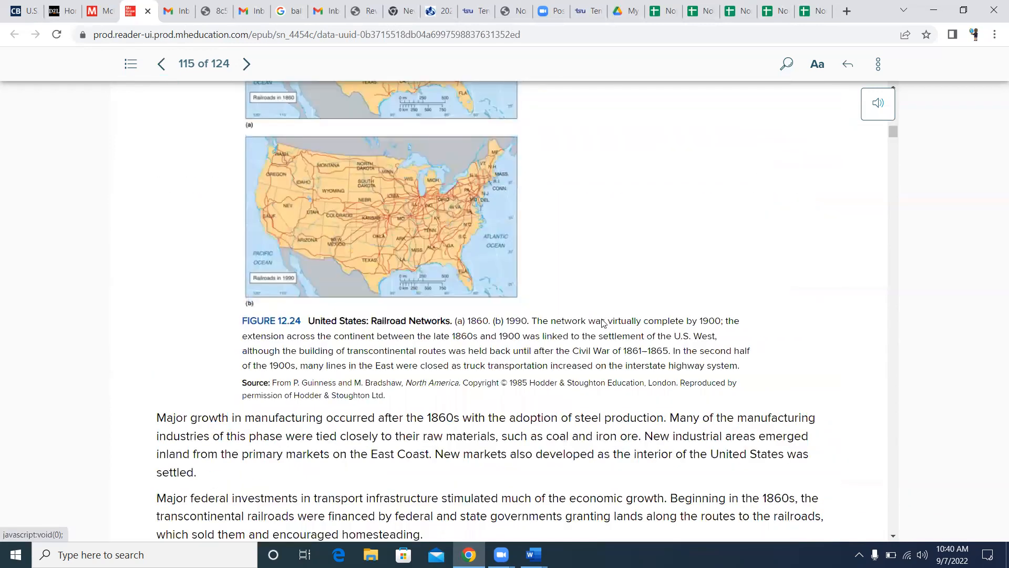
scroll(603, 318, down, 6)
scroll(604, 322, down, 10)
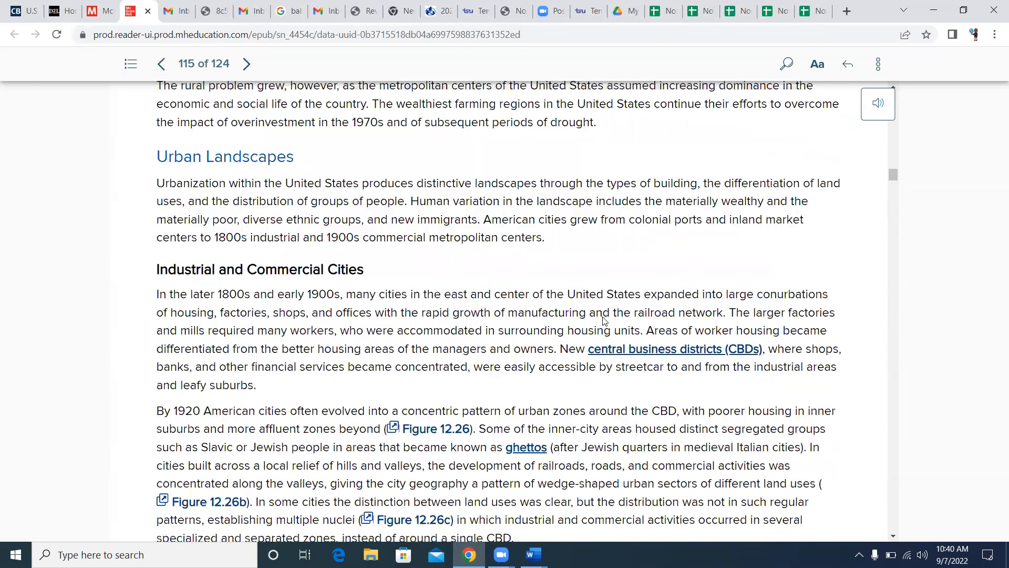
scroll(603, 318, down, 15)
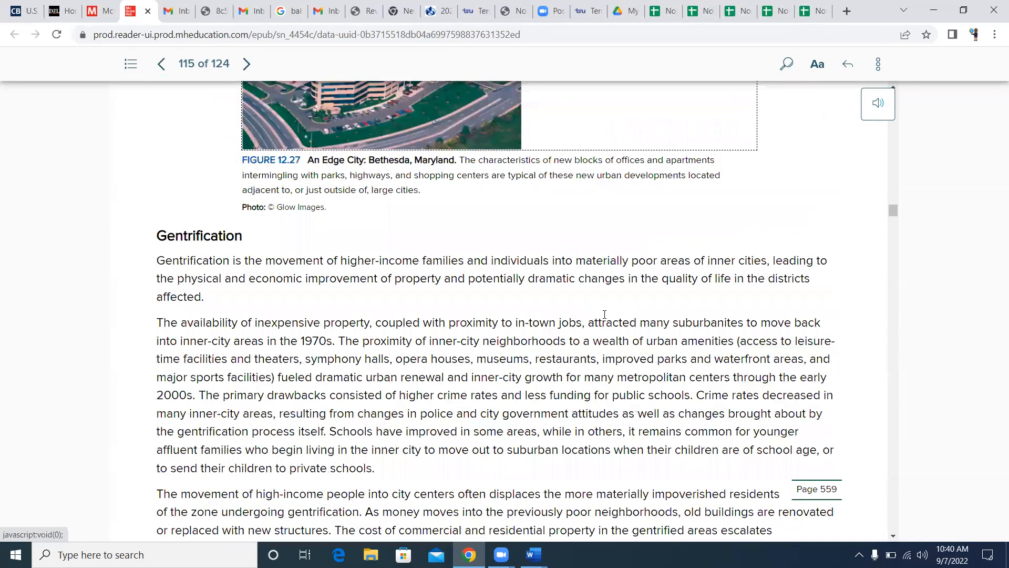
scroll(606, 313, down, 10)
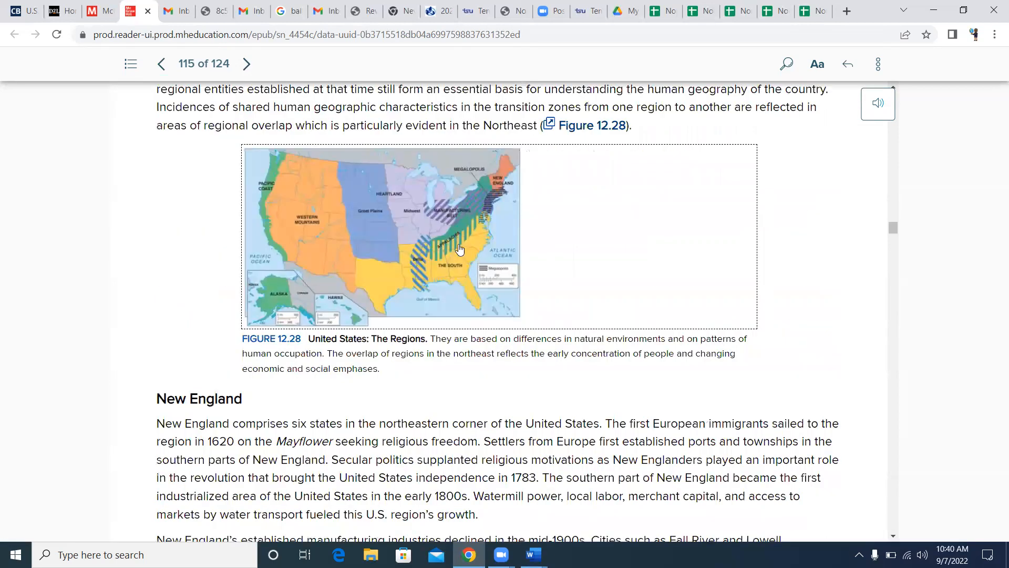
click(696, 285)
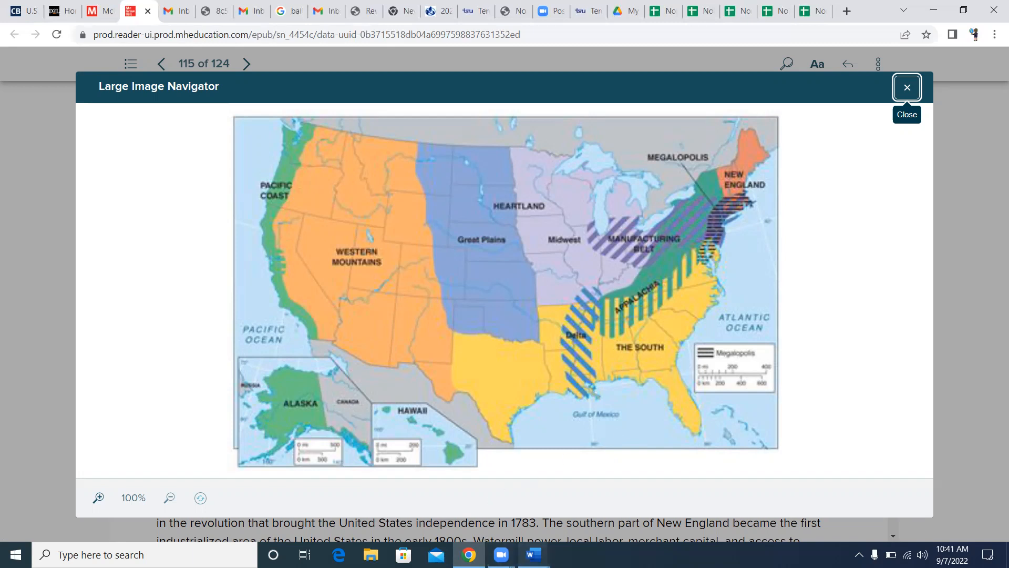
Switch to the Word assignment to compare Field J with the enlarged Figure 12.28 and look over Fields K to O.
mouse_move(534, 555)
click(664, 453)
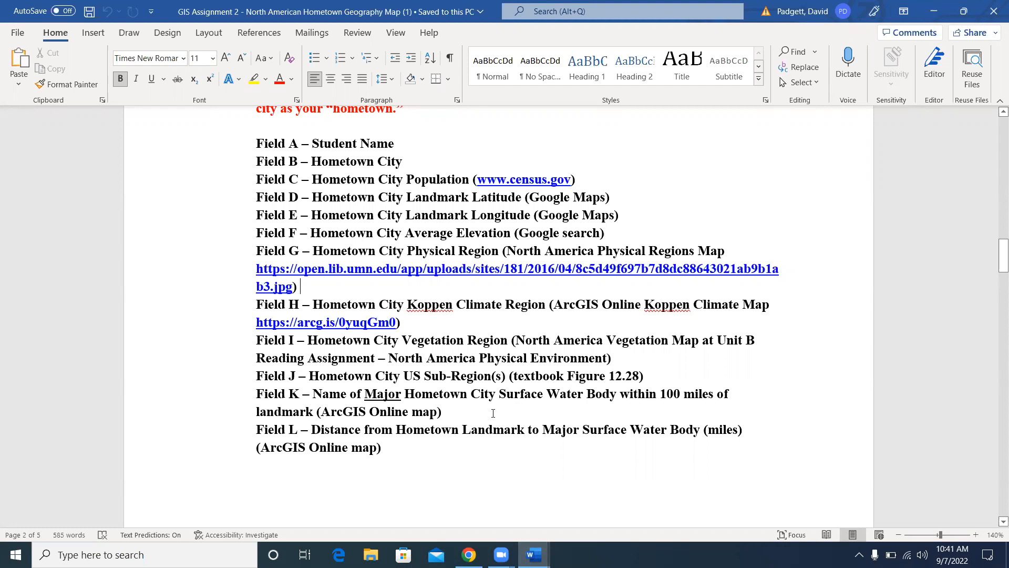
click(469, 555)
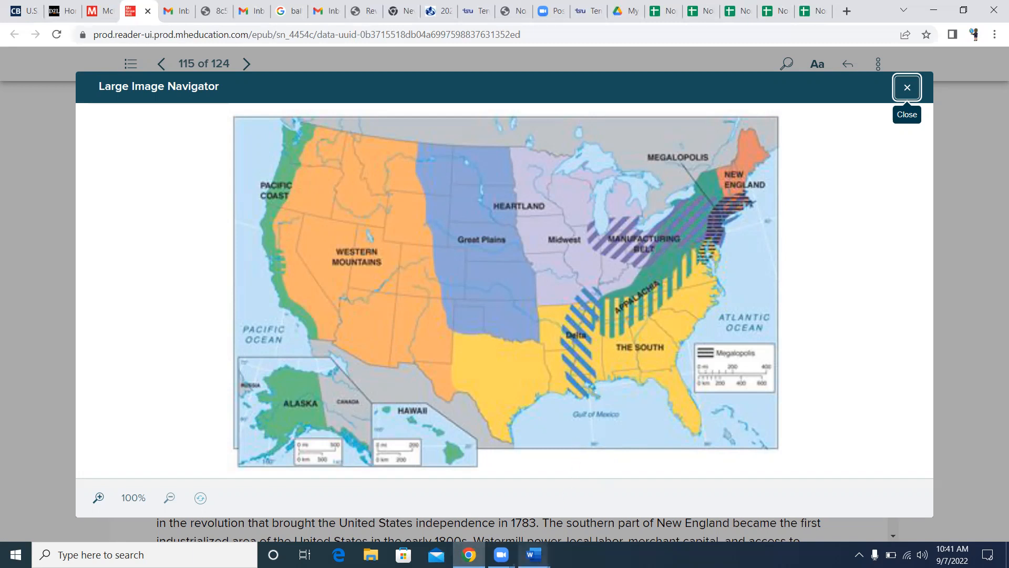
mouse_move(534, 553)
click(591, 498)
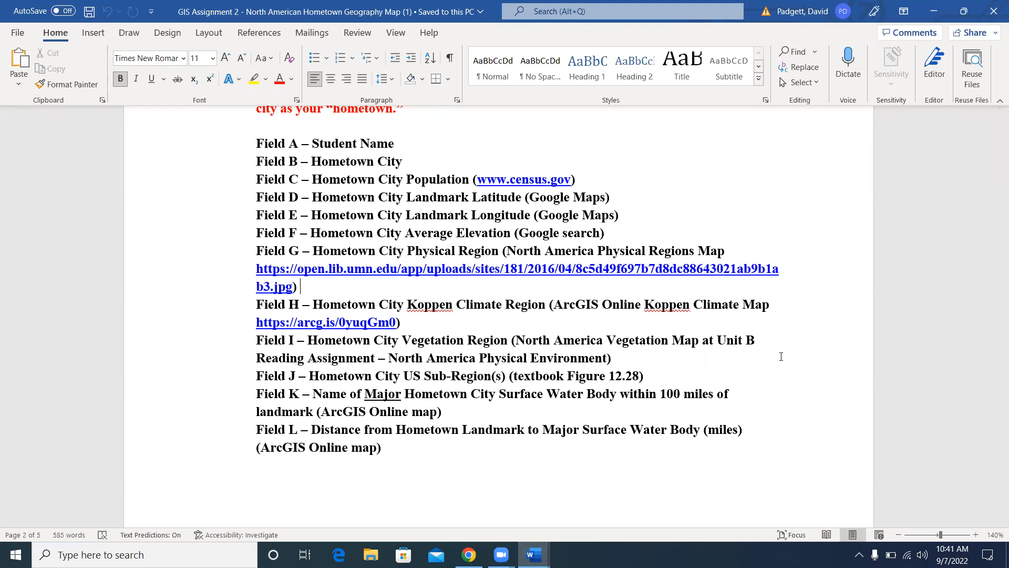
scroll(500, 396, down, 4)
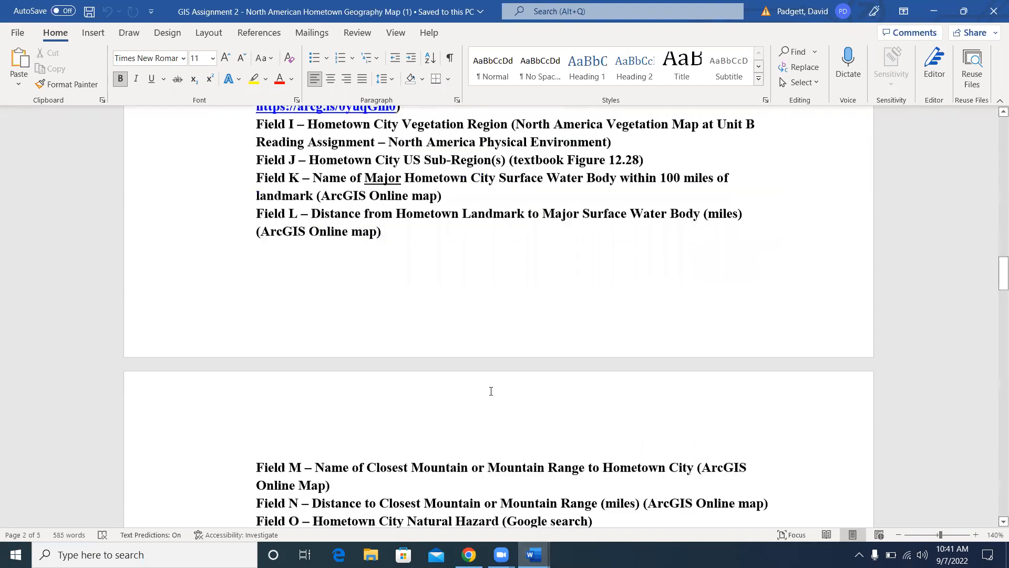
scroll(491, 390, down, 1)
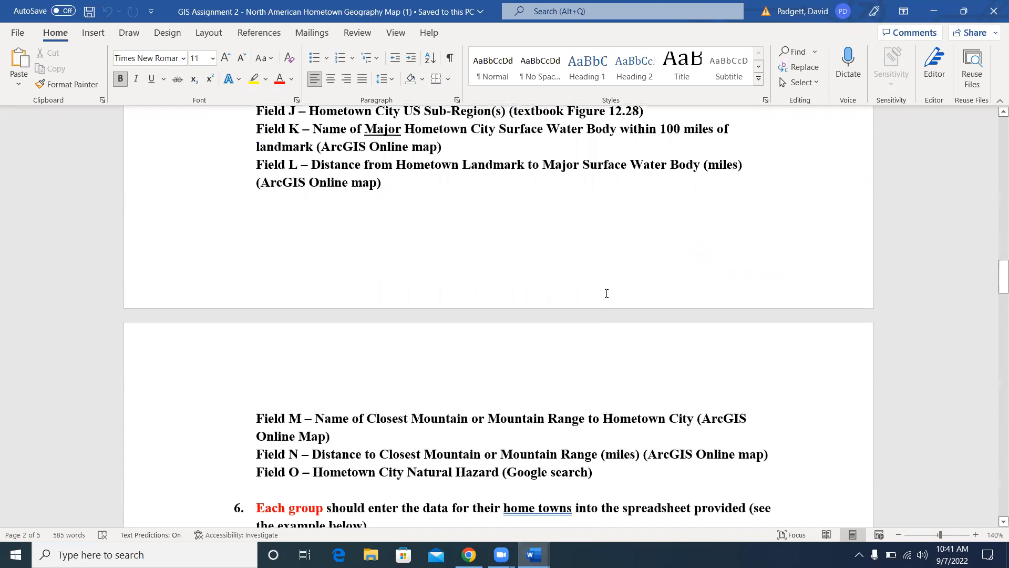
scroll(619, 297, up, 12)
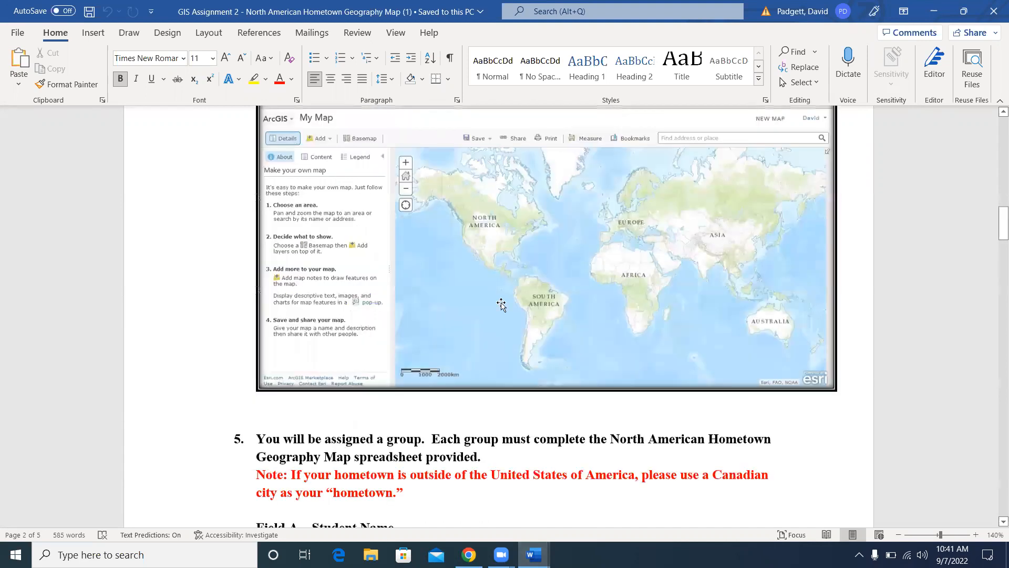
Switch to Chrome, close the enlarged figure, and sign in to arcgis.com in a new tab with the saved account credentials.
click(469, 555)
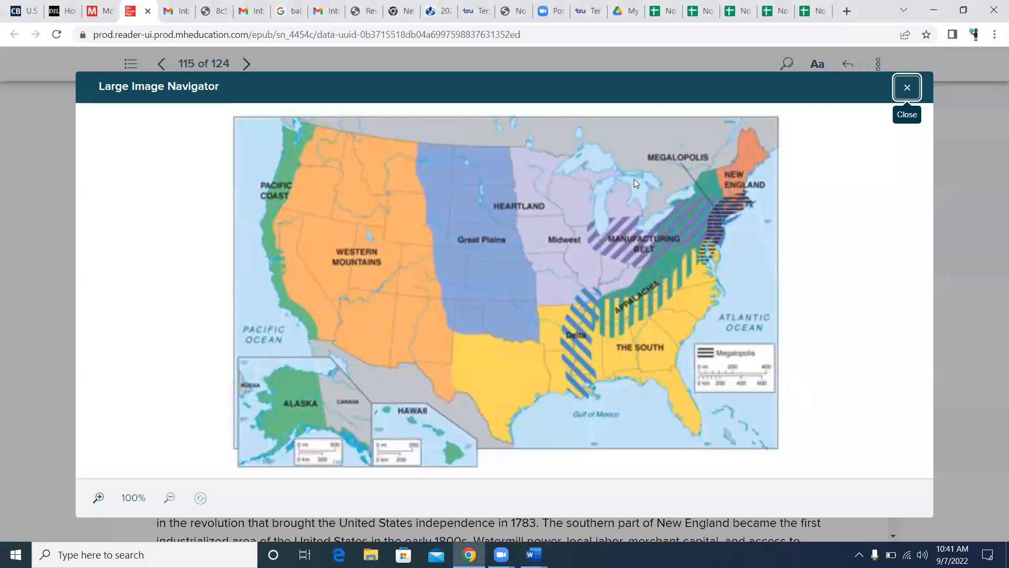
click(907, 89)
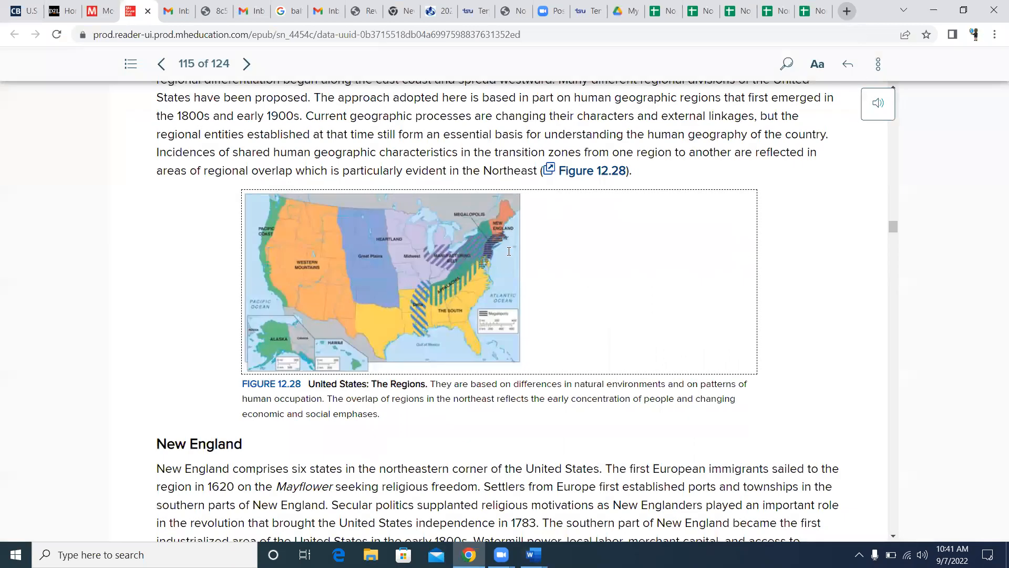
key(ctrl+t)
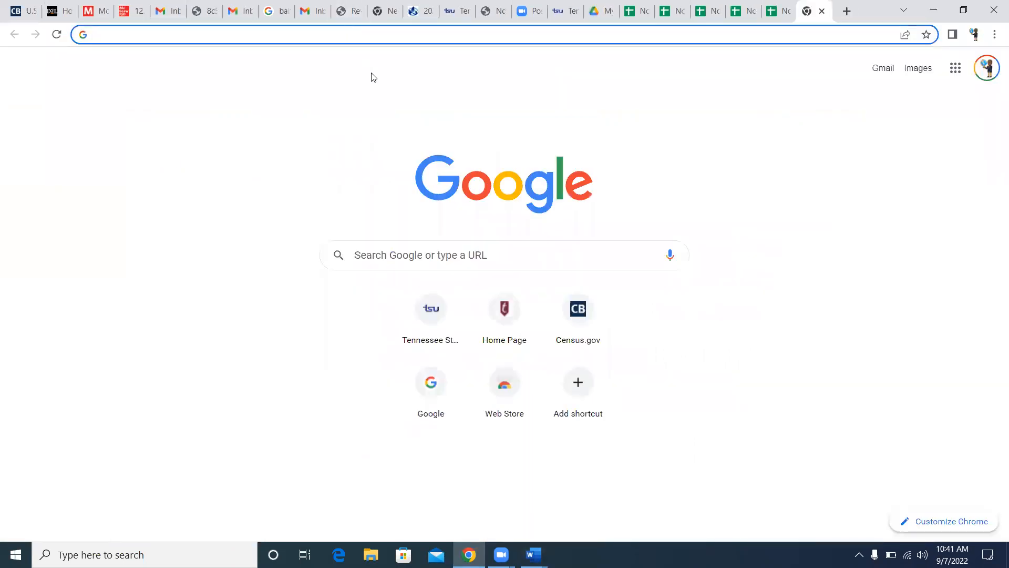
text(ar)
key(Return)
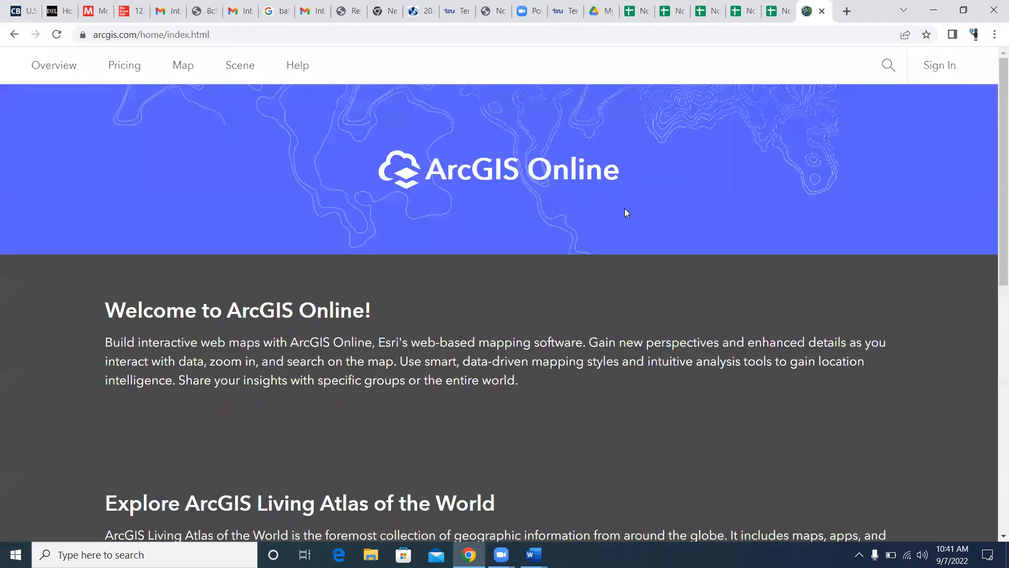
click(940, 65)
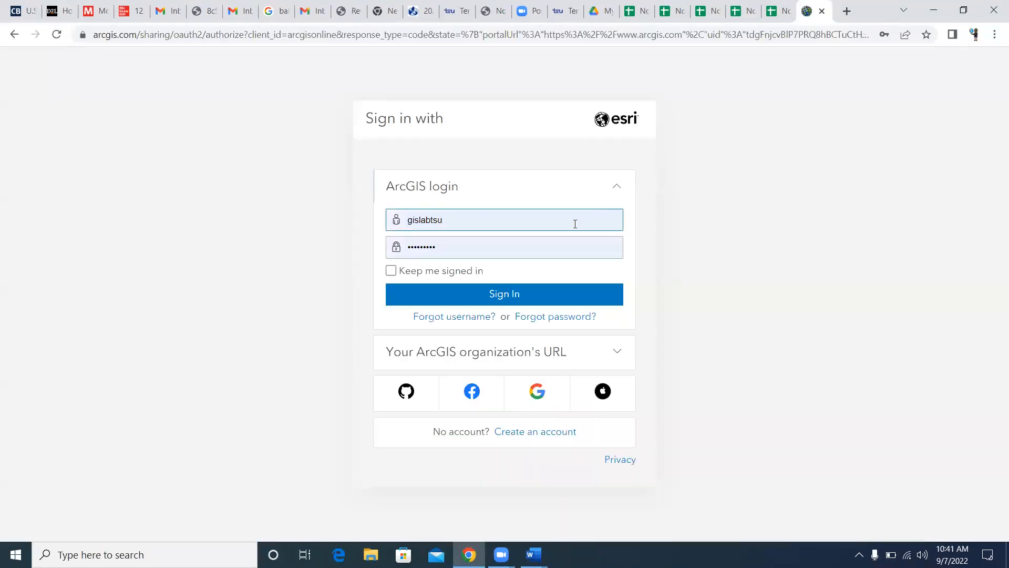
click(500, 294)
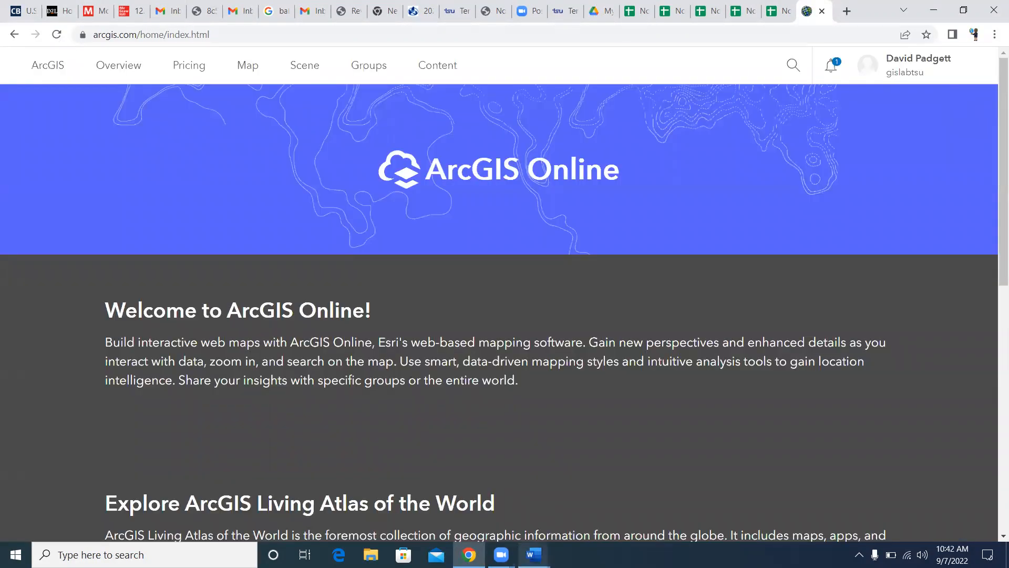
Switch to the Word assignment and read the requirements for Fields K and L on the major surface water body.
mouse_move(534, 554)
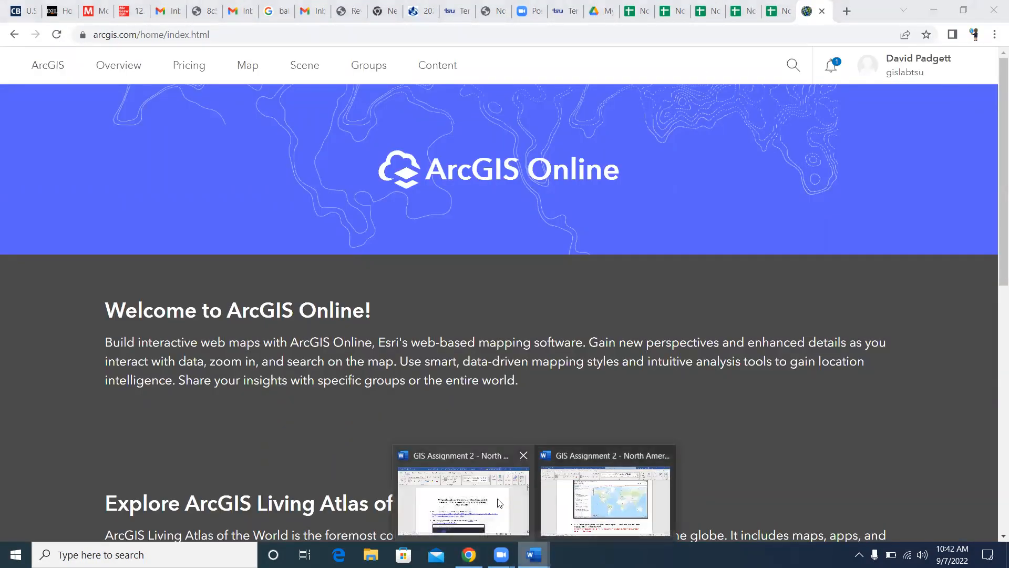
click(599, 496)
scroll(674, 422, down, 8)
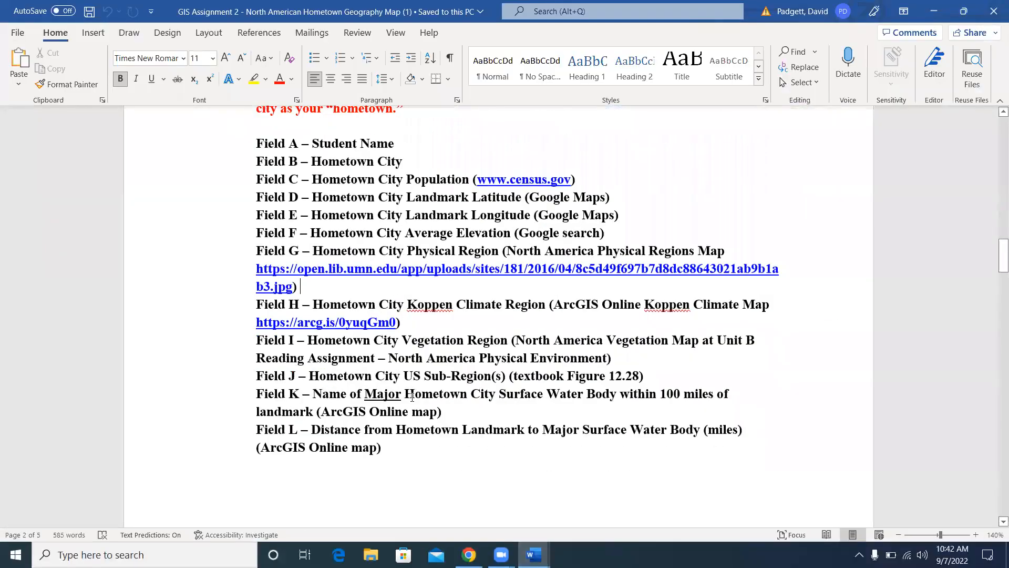
scroll(412, 397, down, 2)
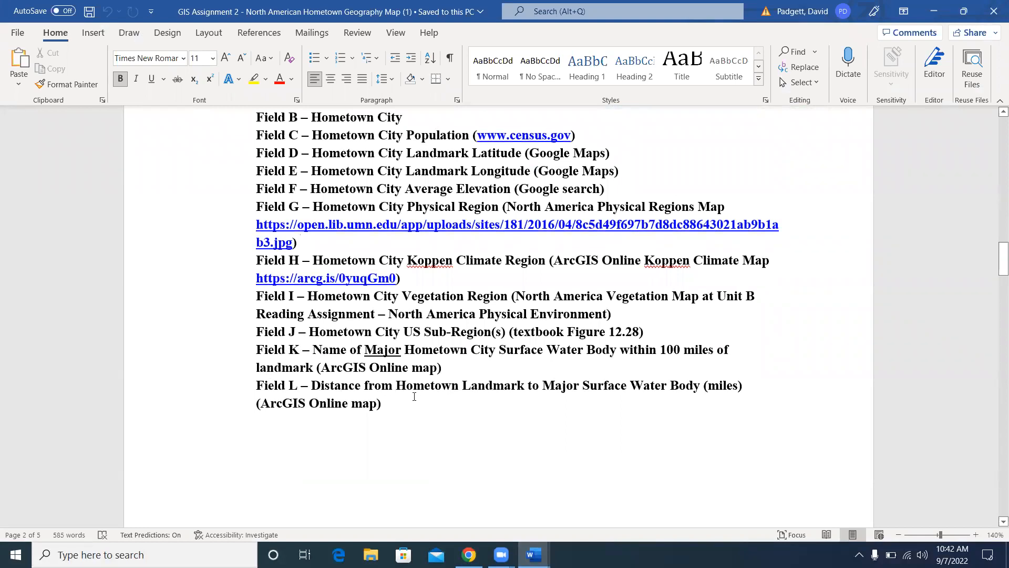
scroll(414, 397, down, 5)
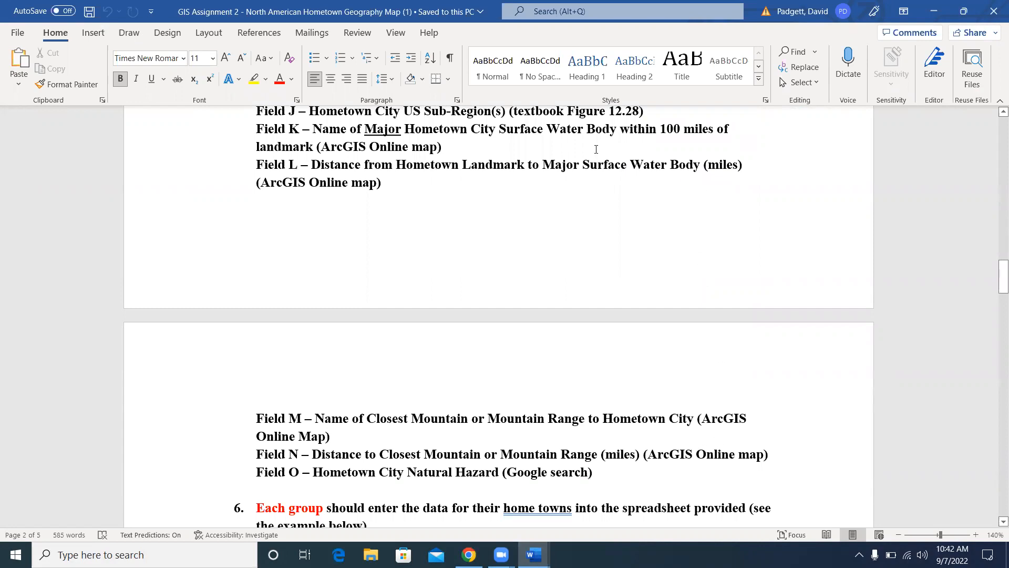
scroll(489, 210, up, 2)
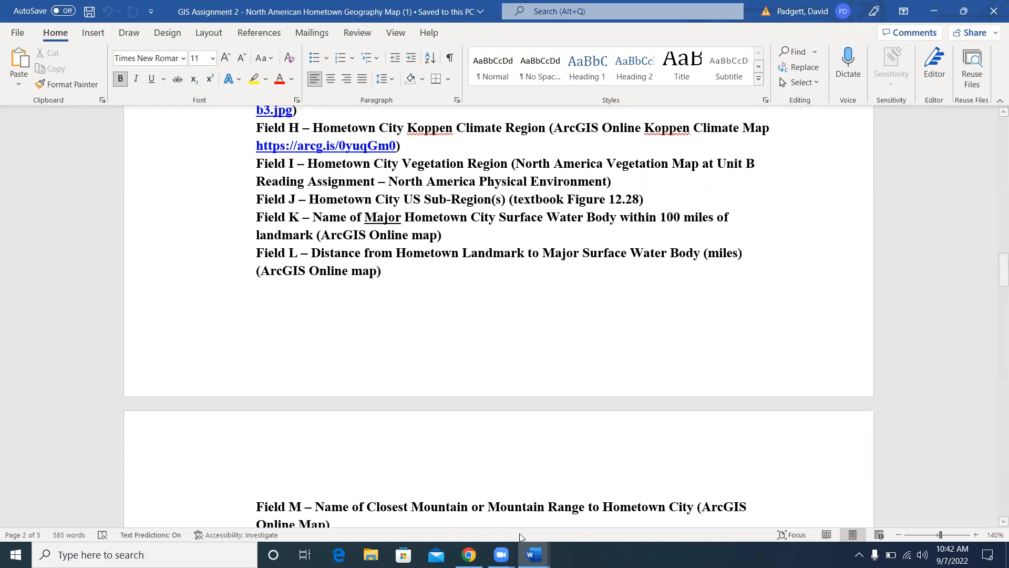
Return to the ArcGIS Online page in Chrome and open its map viewer.
click(469, 555)
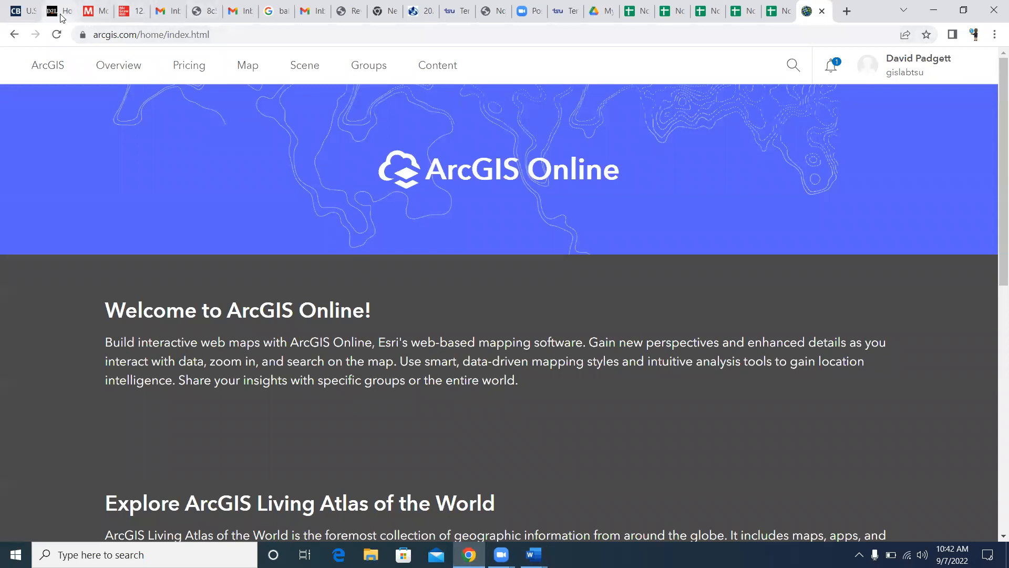
click(166, 16)
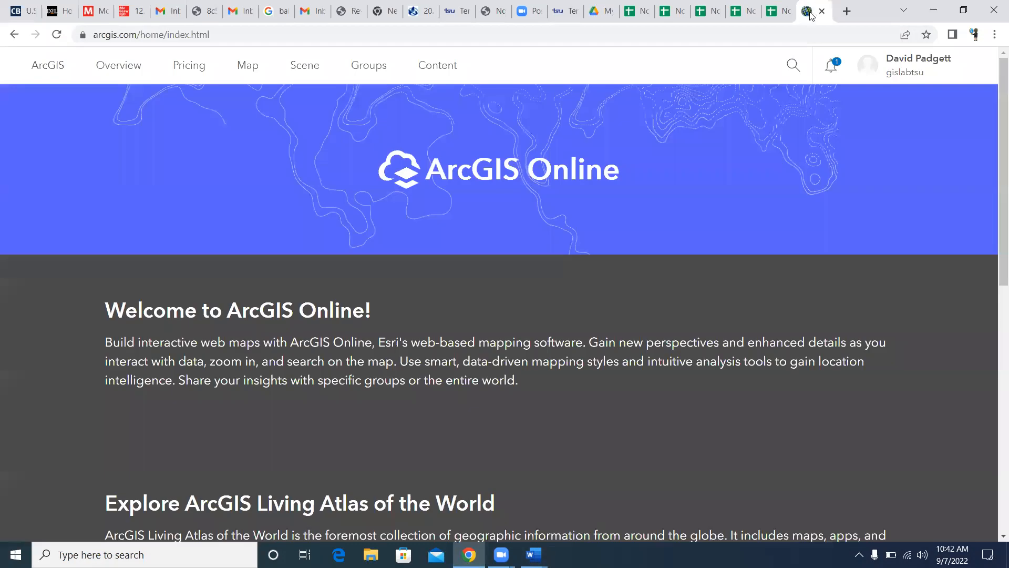
click(810, 10)
click(249, 69)
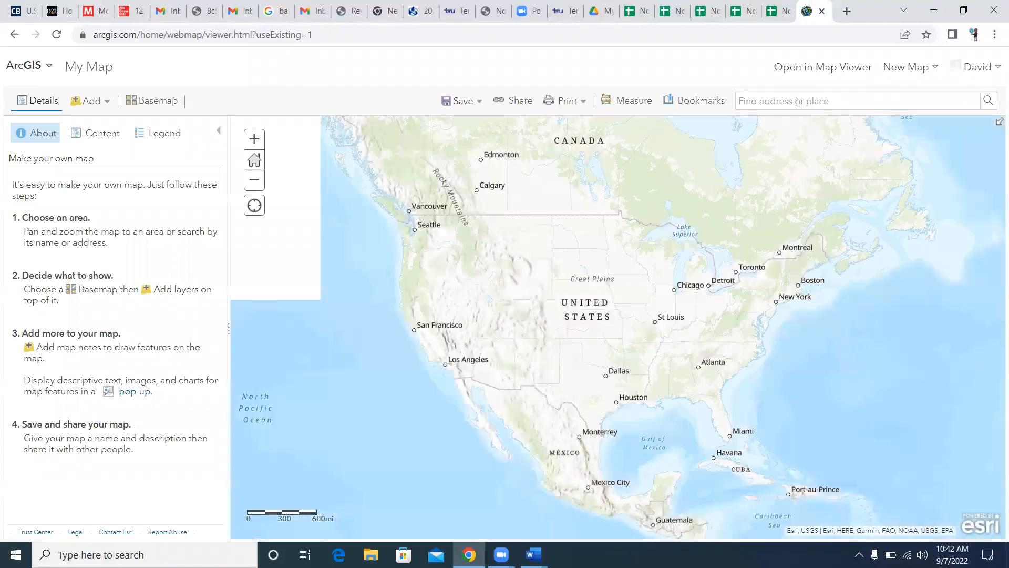
Locate Baltimore, MD, USA on the map.
click(798, 103)
text(Baltimo)
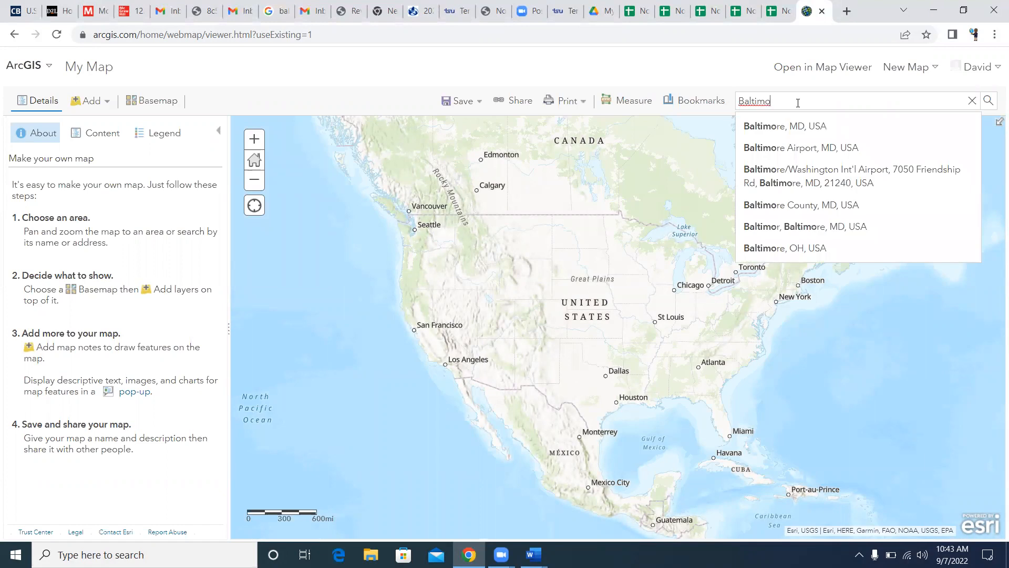
click(799, 128)
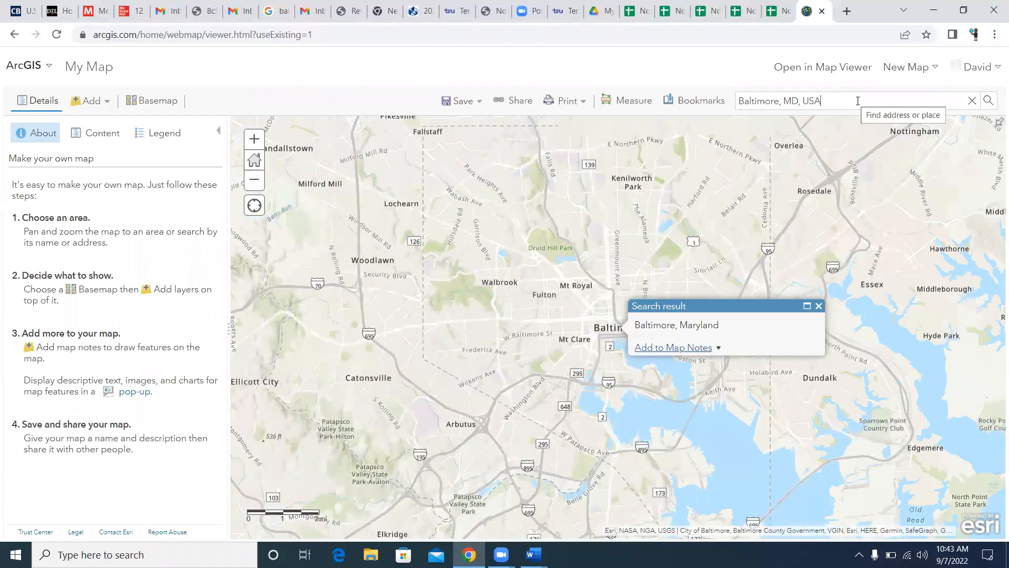
Replace the Baltimore search with the landmark Coppin State University and show its surrounding area on the map.
key(BackSpace)
key(BackSpace)
key(BackSpace)
key(BackSpace)
key(BackSpace)
key(BackSpace)
key(BackSpace)
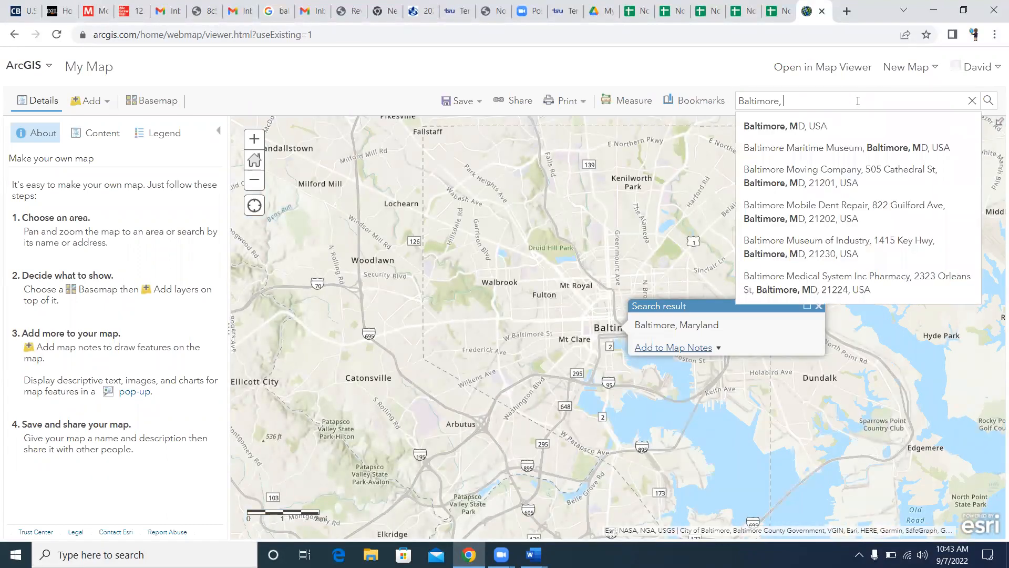
key(BackSpace)
key(BackSpace)
key(BackSpace)
key(BackSpace)
key(BackSpace)
key(BackSpace)
key(BackSpace)
key(BackSpace)
key(BackSpace)
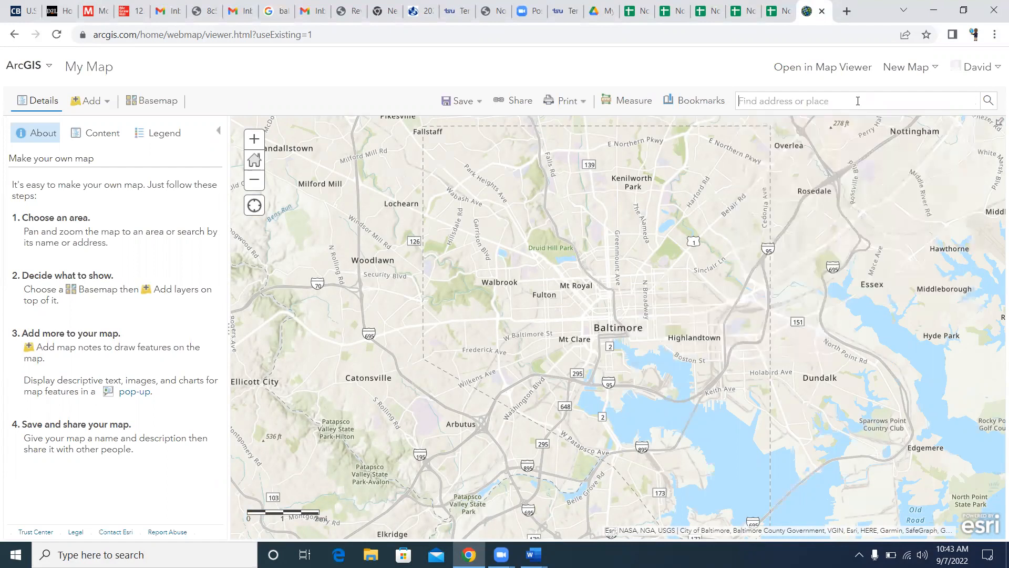
text(Coppin)
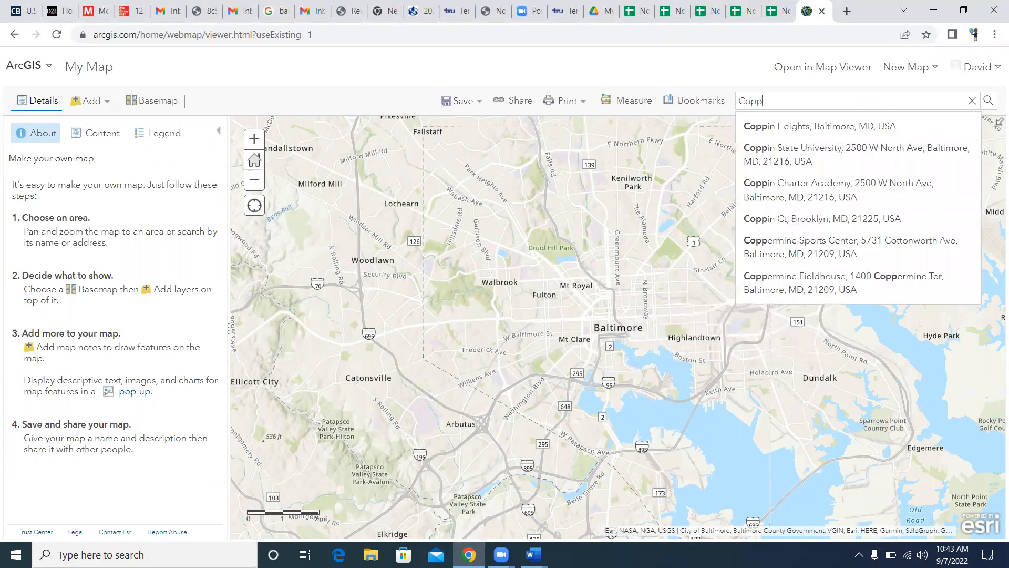
click(798, 150)
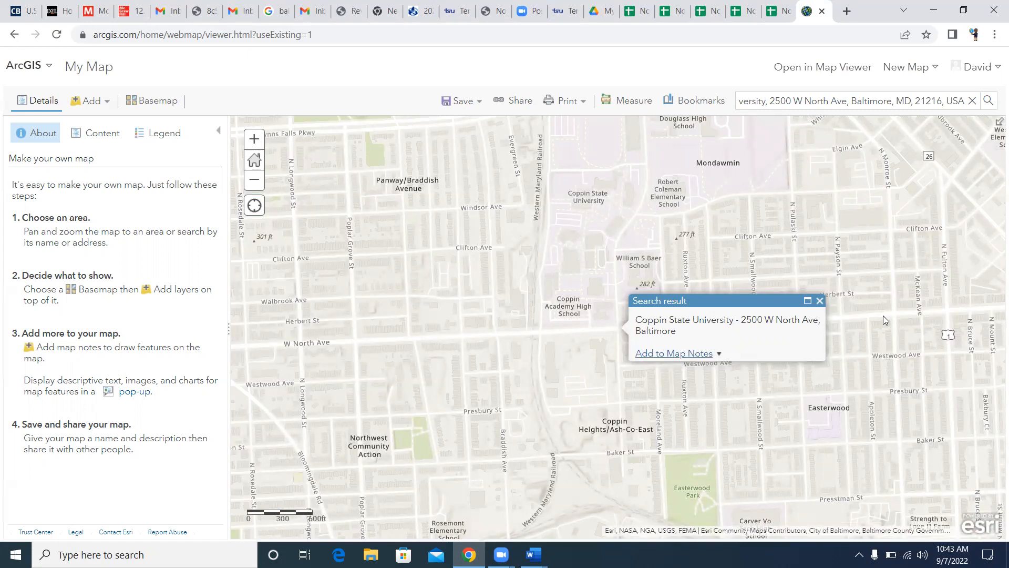
scroll(883, 319, down, 1)
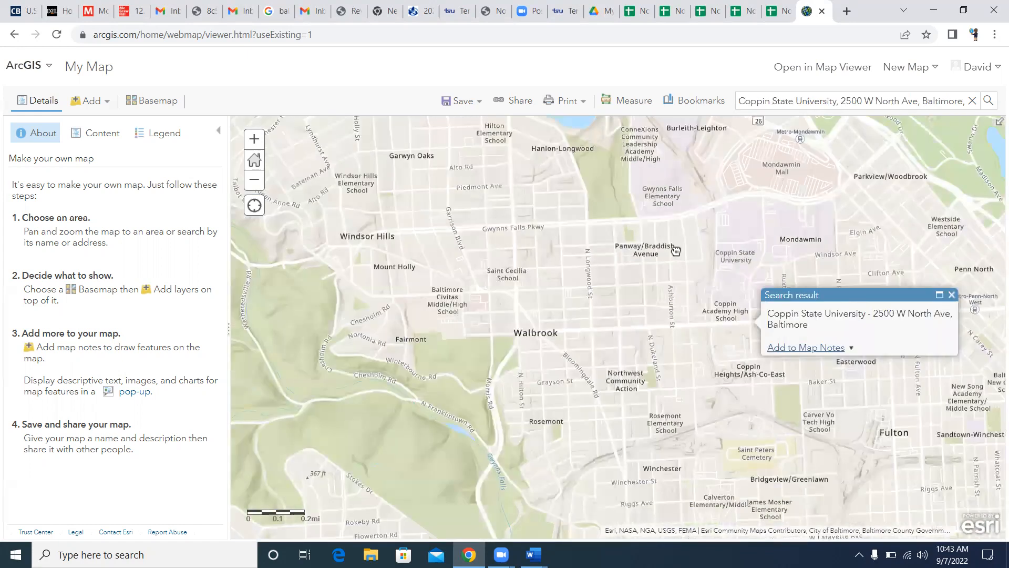
Examine the map around Coppin State University and southeast of Baltimore for a major surface water body.
scroll(789, 312, down, 2)
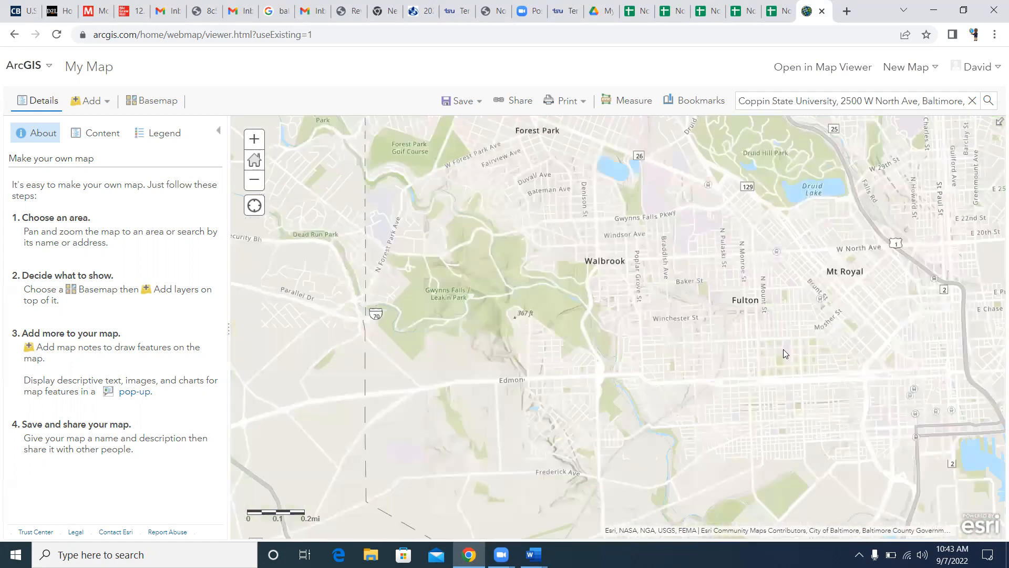
scroll(783, 353, down, 3)
drag(974, 528, 767, 356)
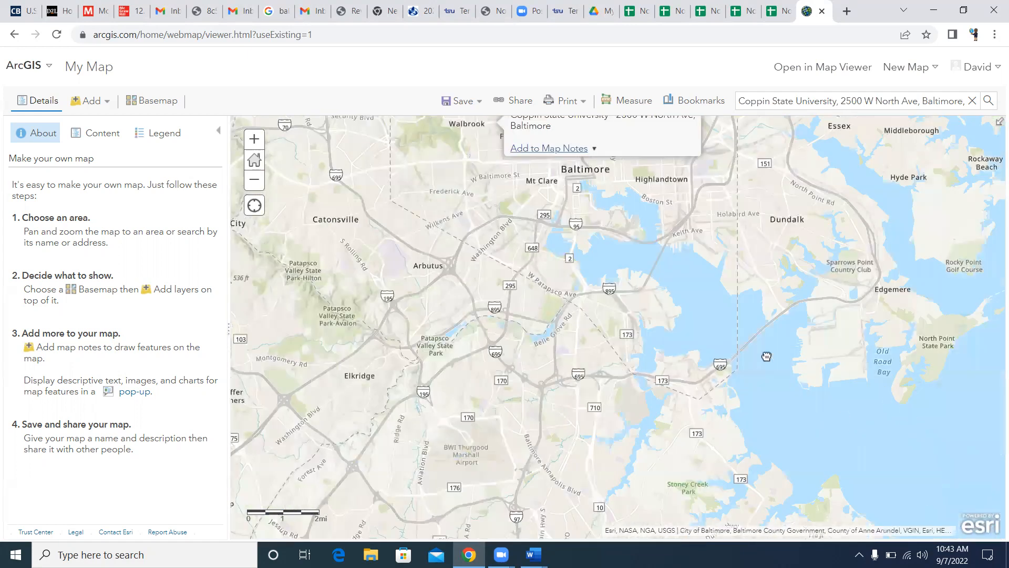
scroll(871, 329, down, 1)
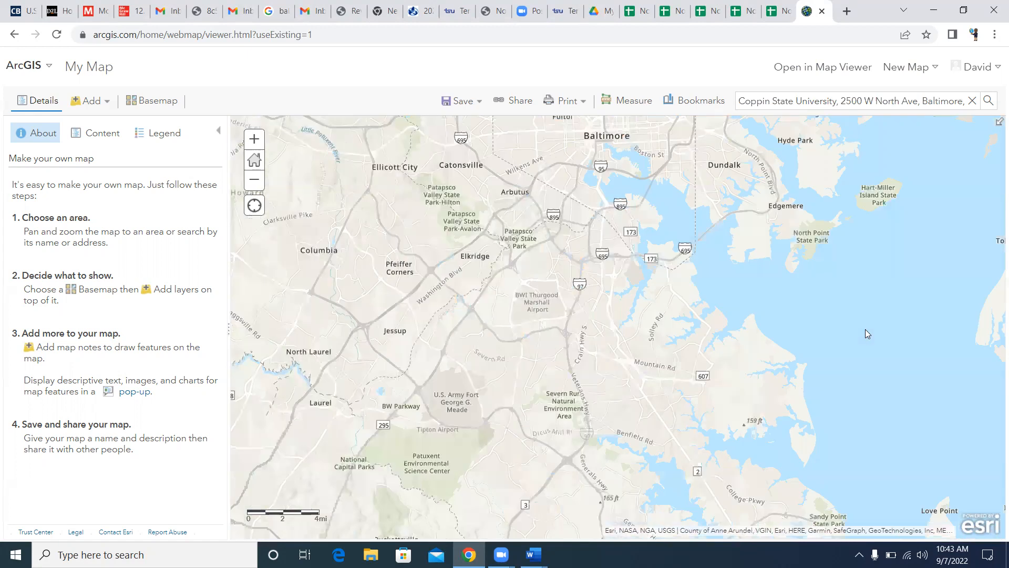
scroll(804, 325, up, 2)
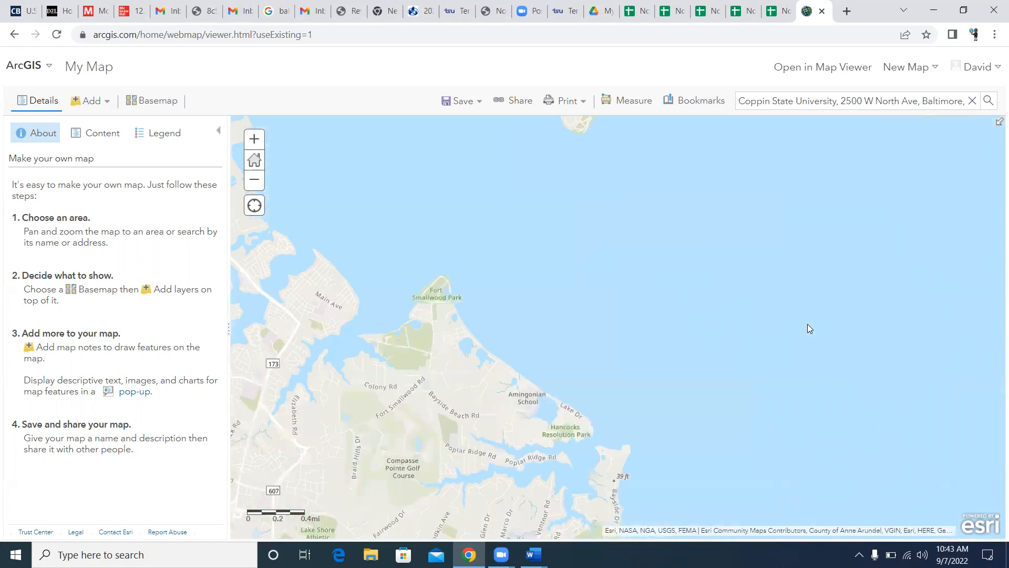
scroll(808, 323, down, 2)
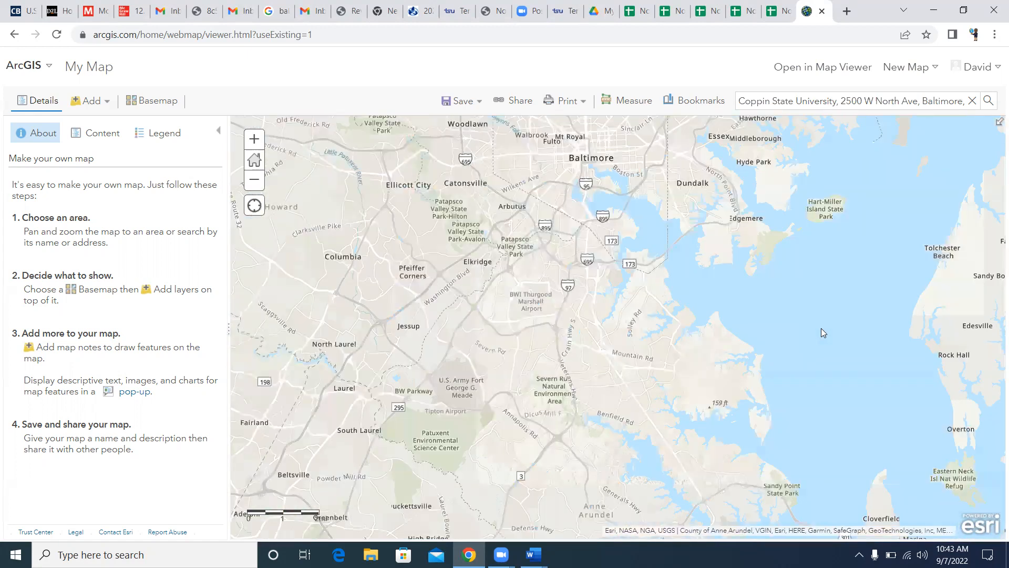
drag(753, 348, 714, 380)
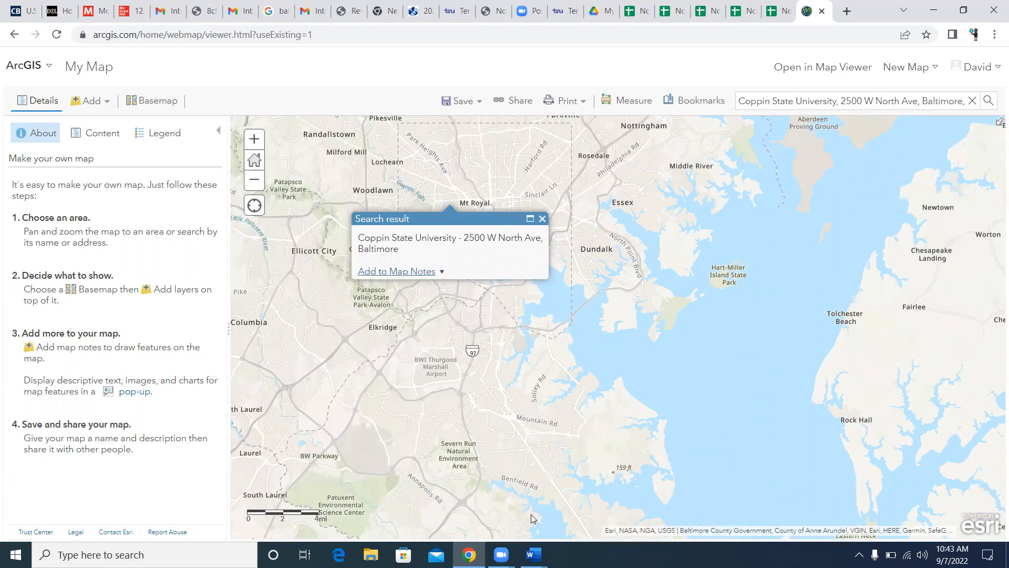
Switch to the Word assignment to review Fields K and L, and return to the ArcGIS Online map in Chrome.
click(534, 553)
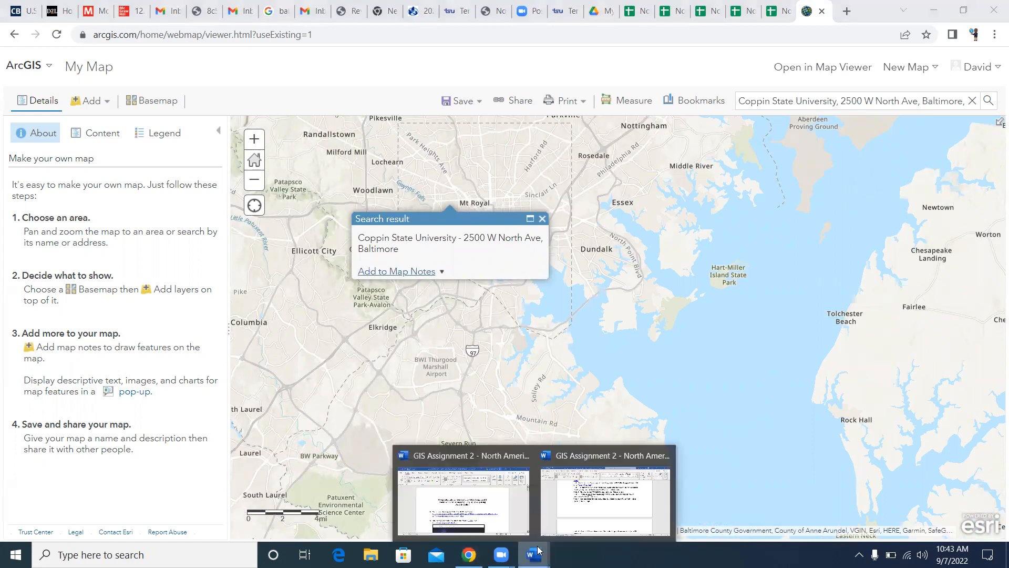
click(590, 495)
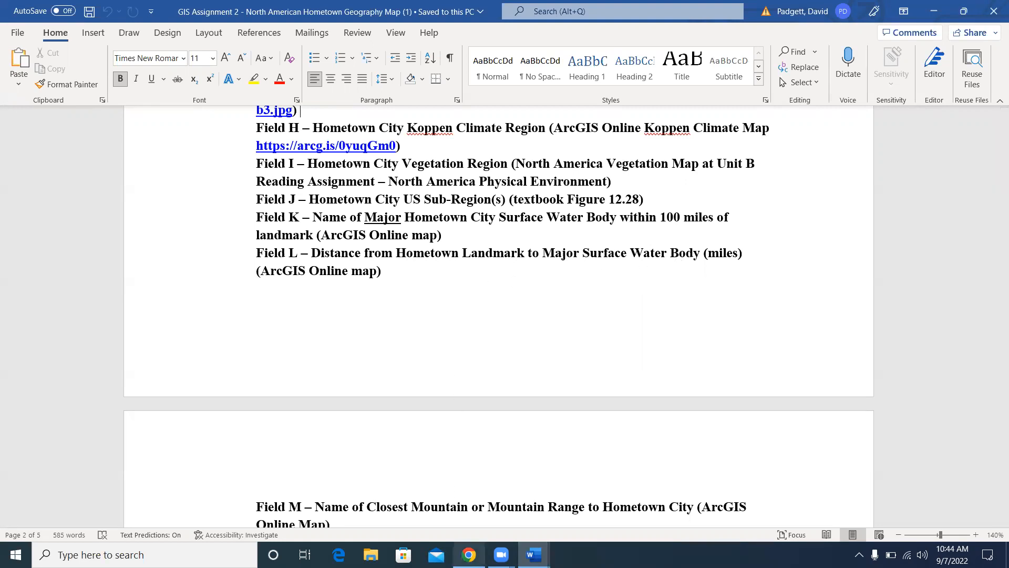
click(478, 552)
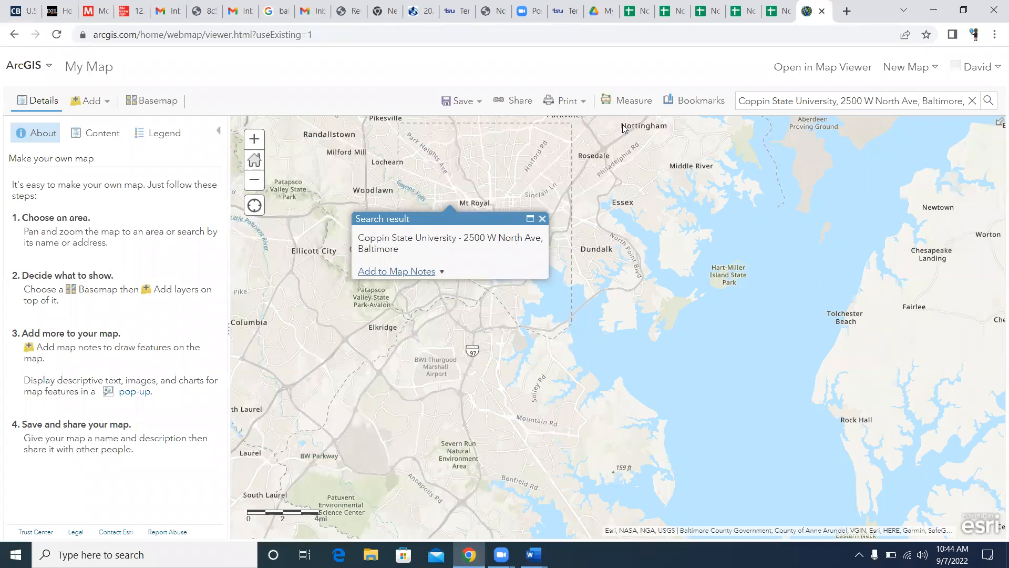
Start a distance measurement in miles from central Baltimore toward the water southeast of the city.
click(627, 103)
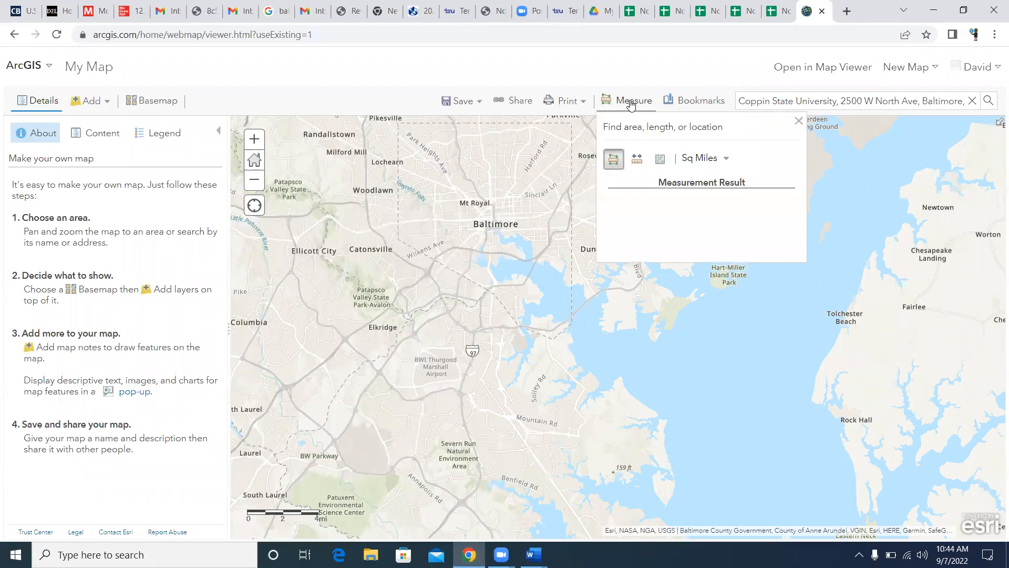
click(637, 160)
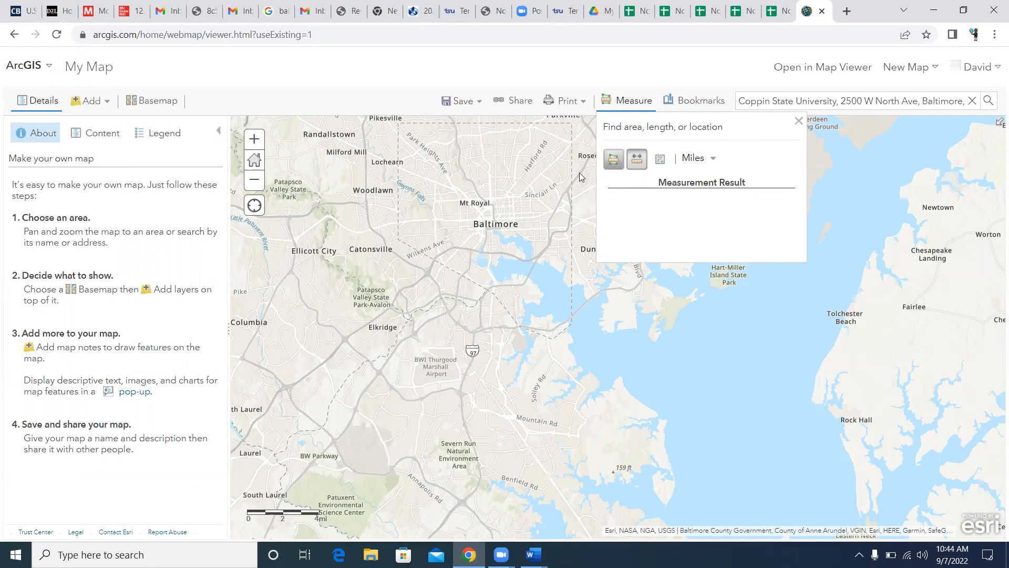
scroll(548, 178, up, 1)
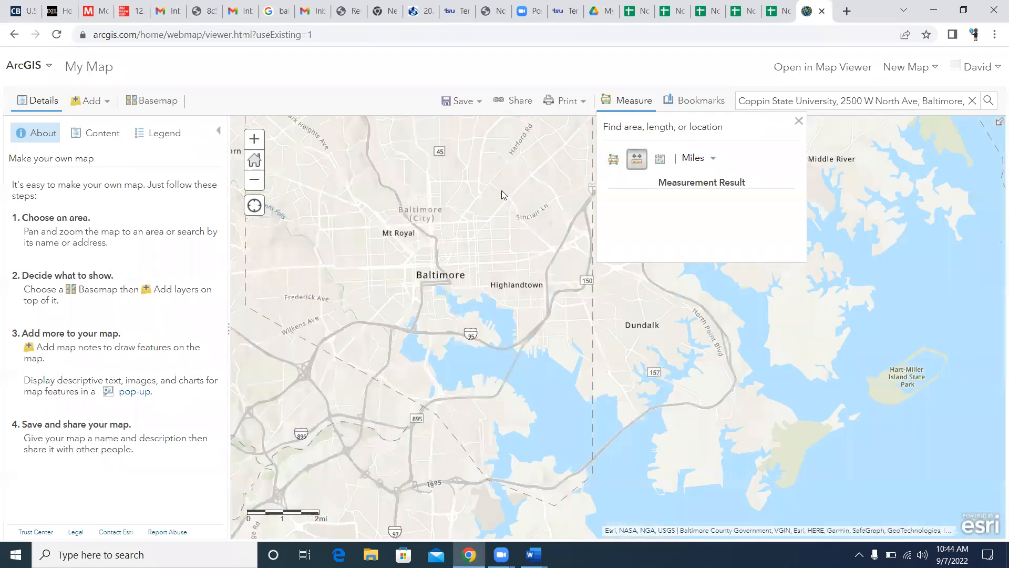
scroll(407, 222, up, 1)
drag(407, 223, 355, 126)
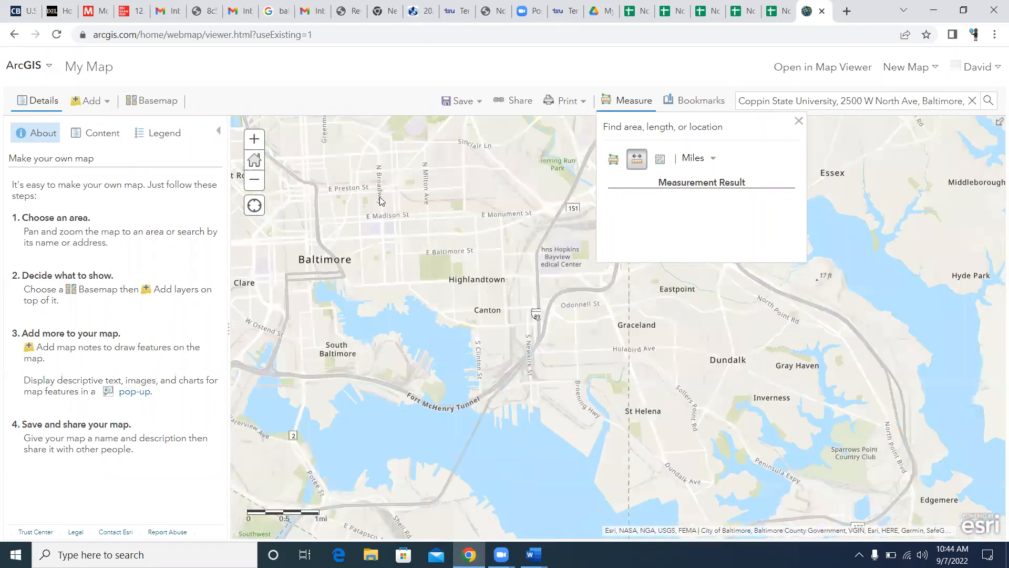
scroll(384, 198, down, 1)
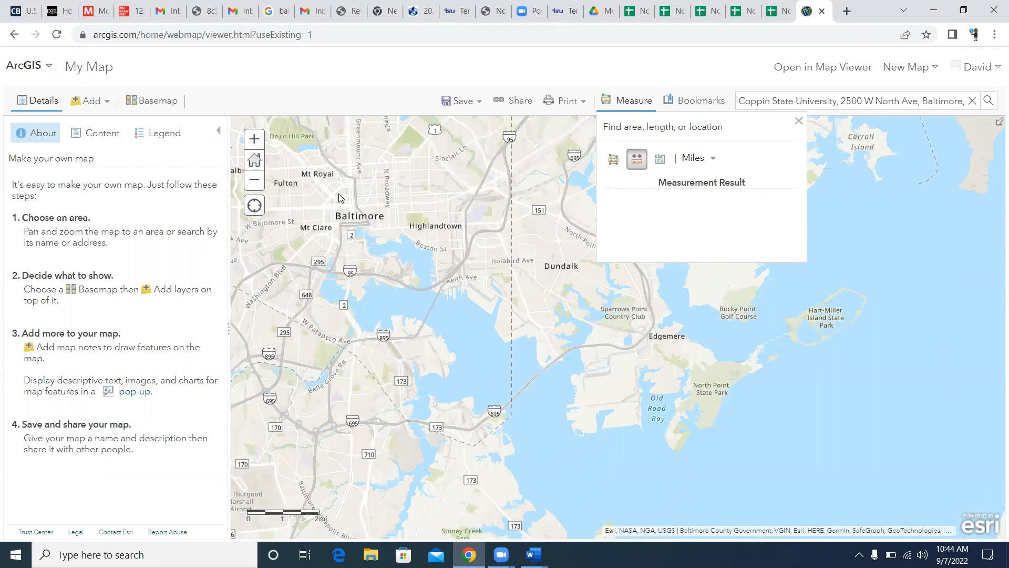
click(339, 198)
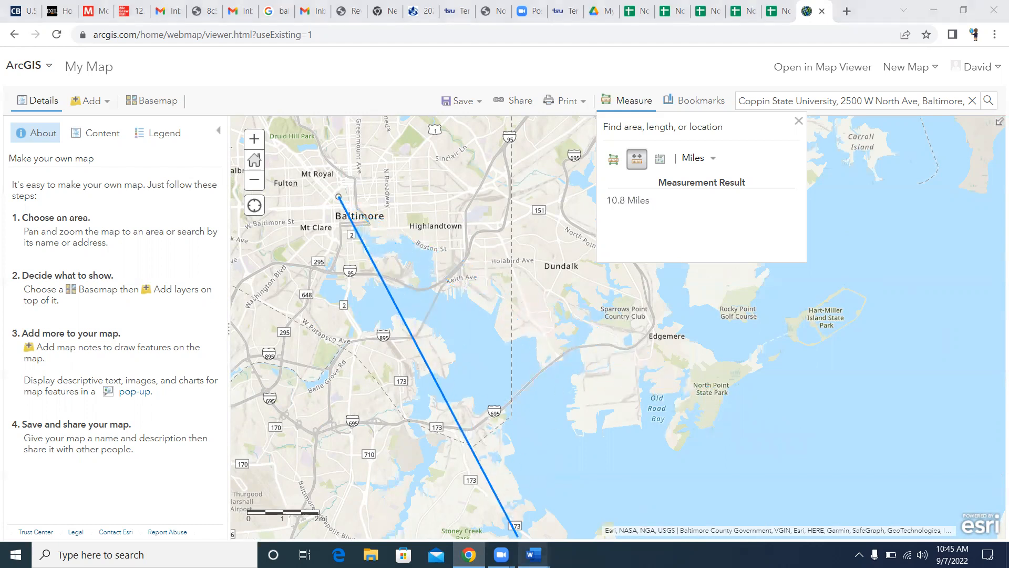
Recheck the Field K and L wording in the Word assignment and go back to the Chrome map.
mouse_move(534, 555)
click(607, 506)
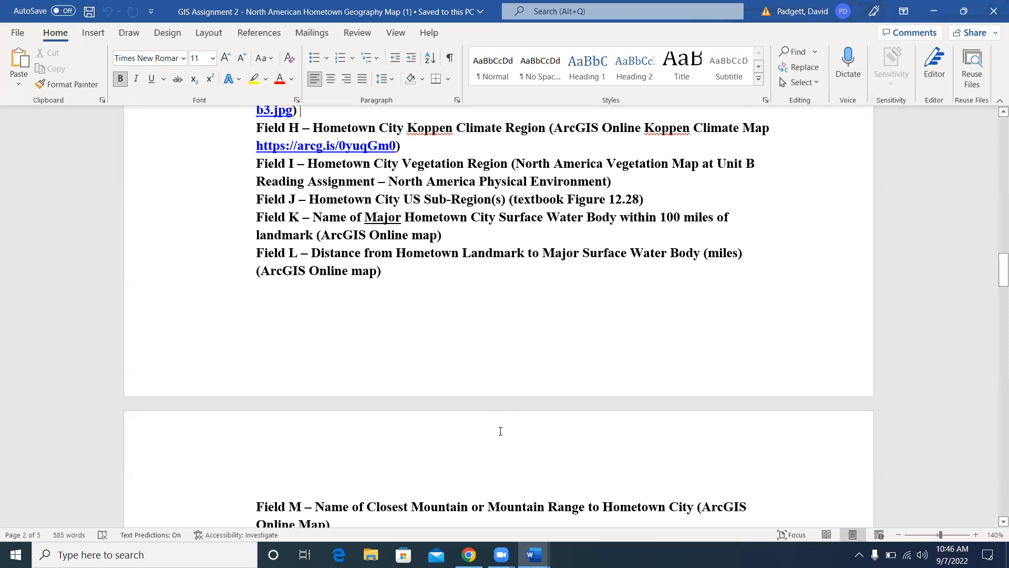
click(469, 554)
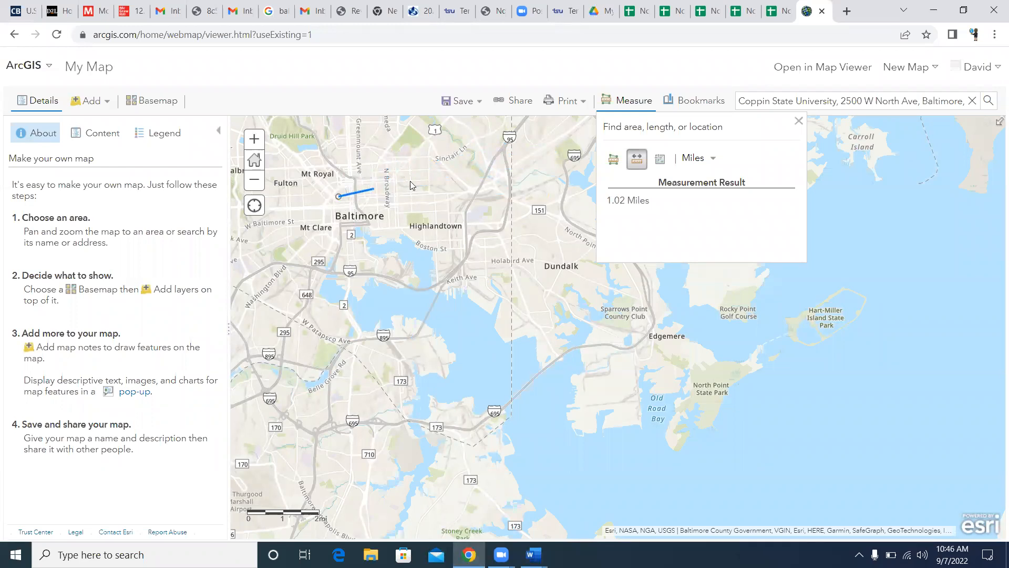
Close the Baltimore distance measurement and show Macon, Georgia, together with the Atlantic coast near Savannah on the map.
click(799, 121)
scroll(754, 395, down, 3)
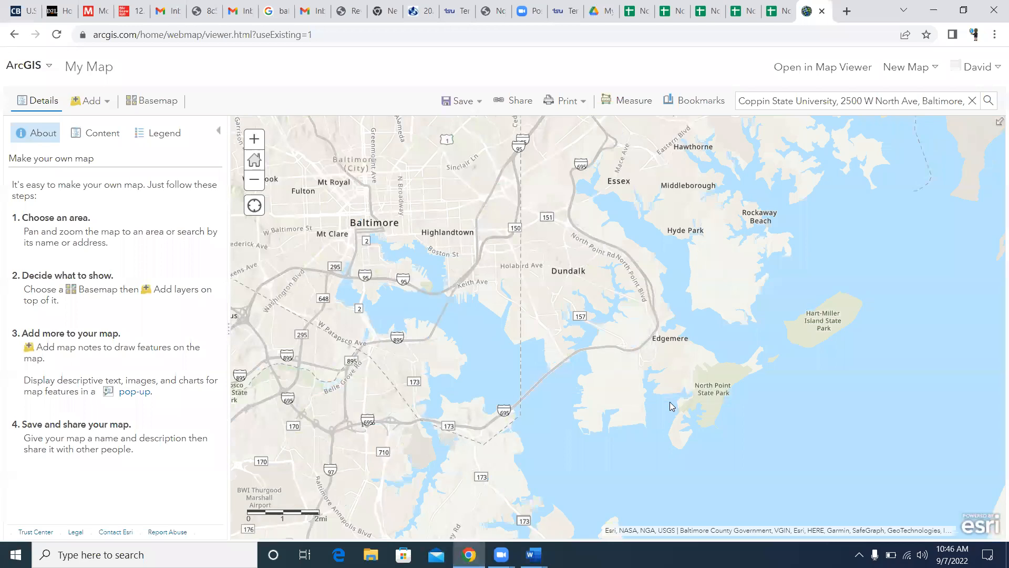
drag(745, 458, 667, 281)
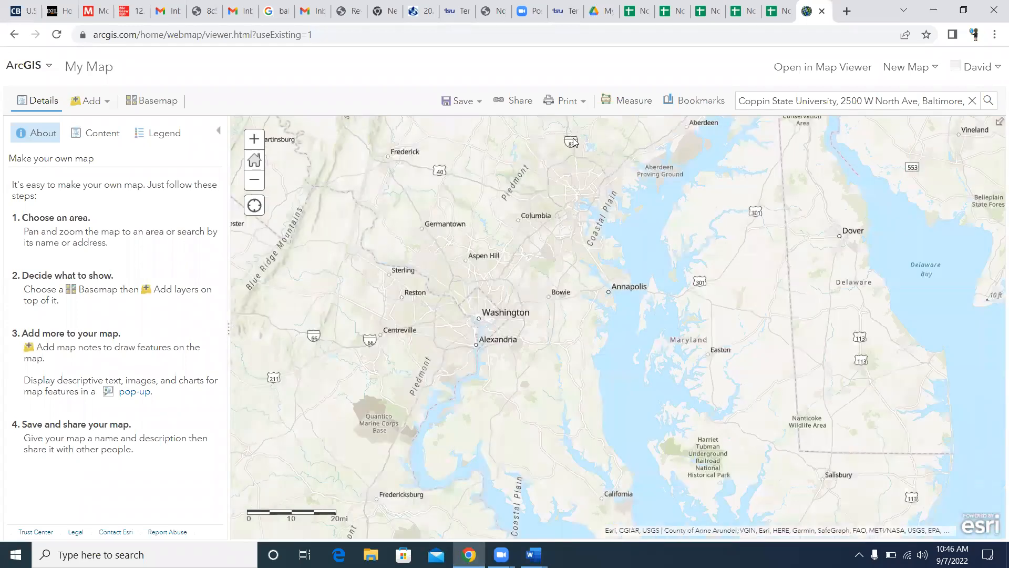
scroll(571, 406, down, 2)
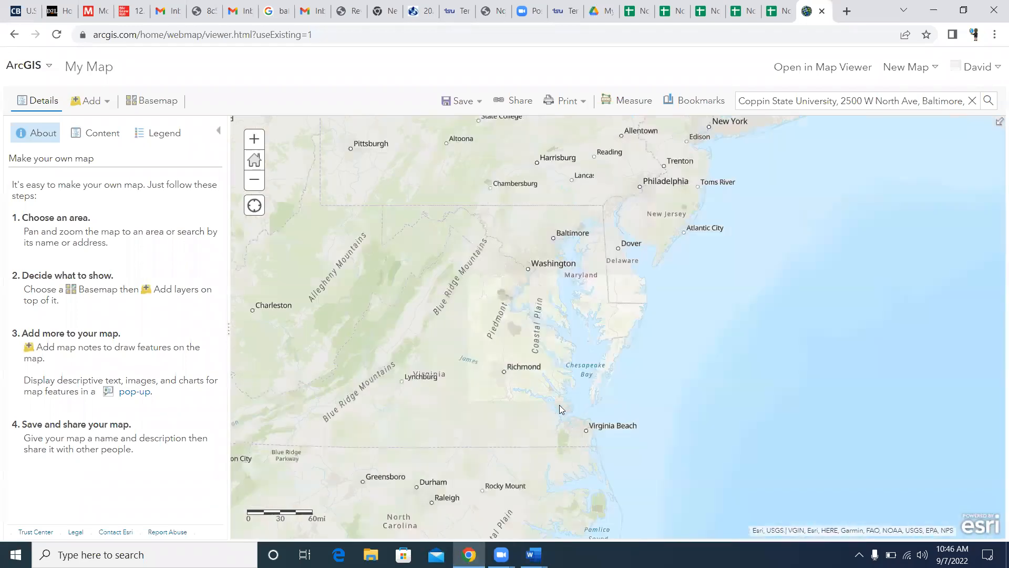
drag(678, 483, 736, 237)
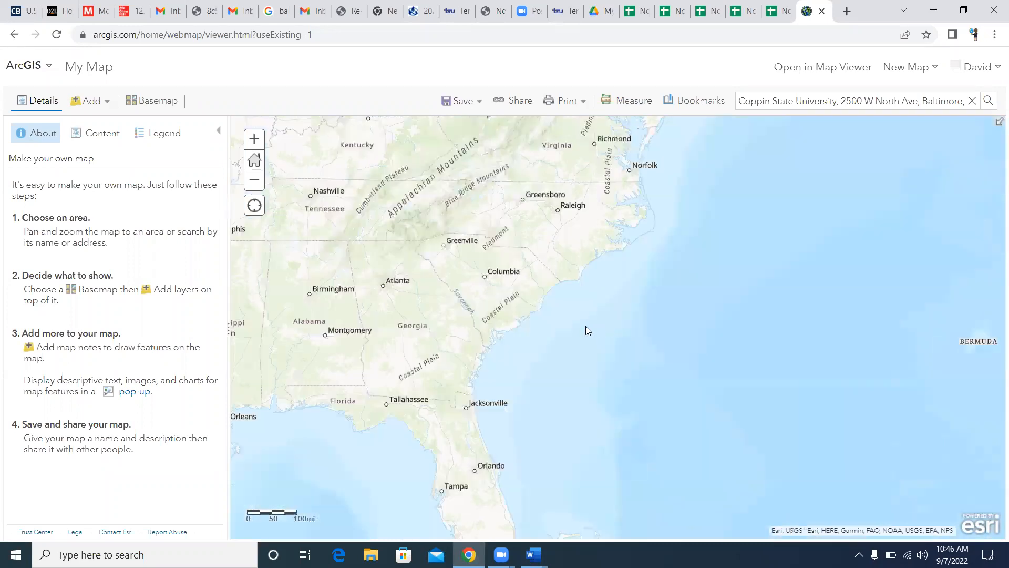
drag(632, 358, 767, 338)
scroll(616, 352, up, 1)
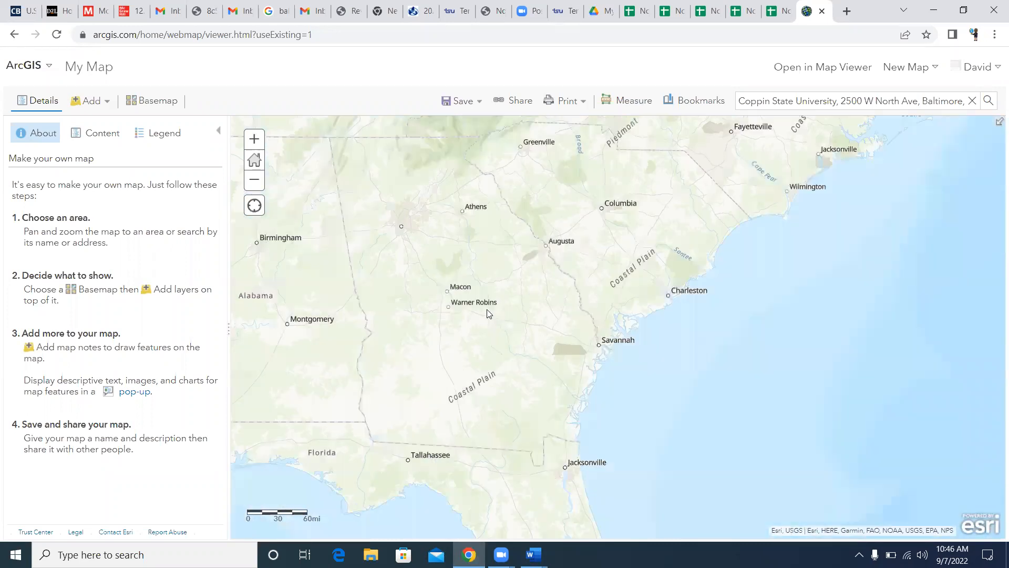
scroll(478, 300, up, 2)
scroll(461, 291, down, 2)
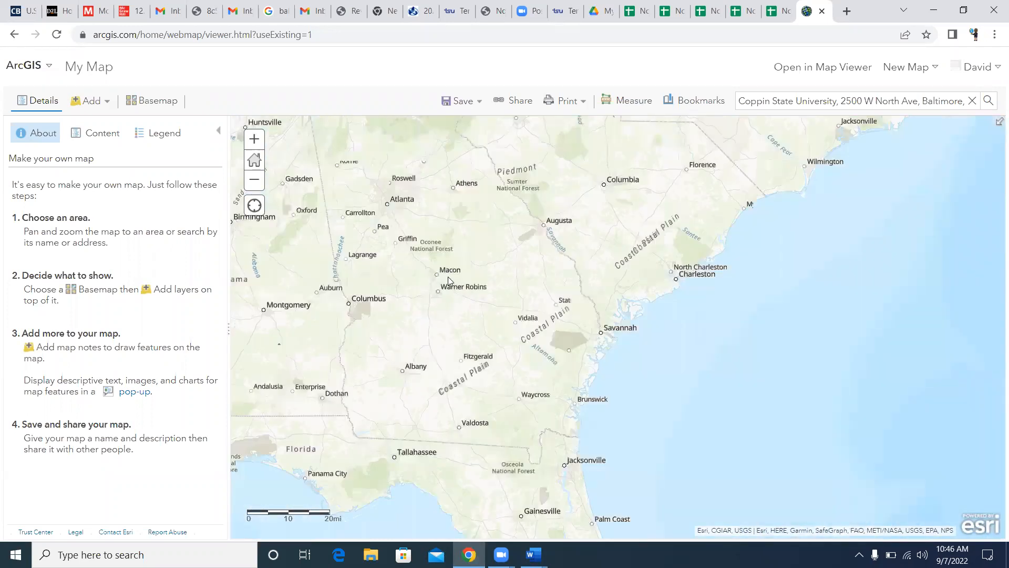
Measure the distance in miles from Macon to the Atlantic coast near Savannah and close the measurement.
click(634, 102)
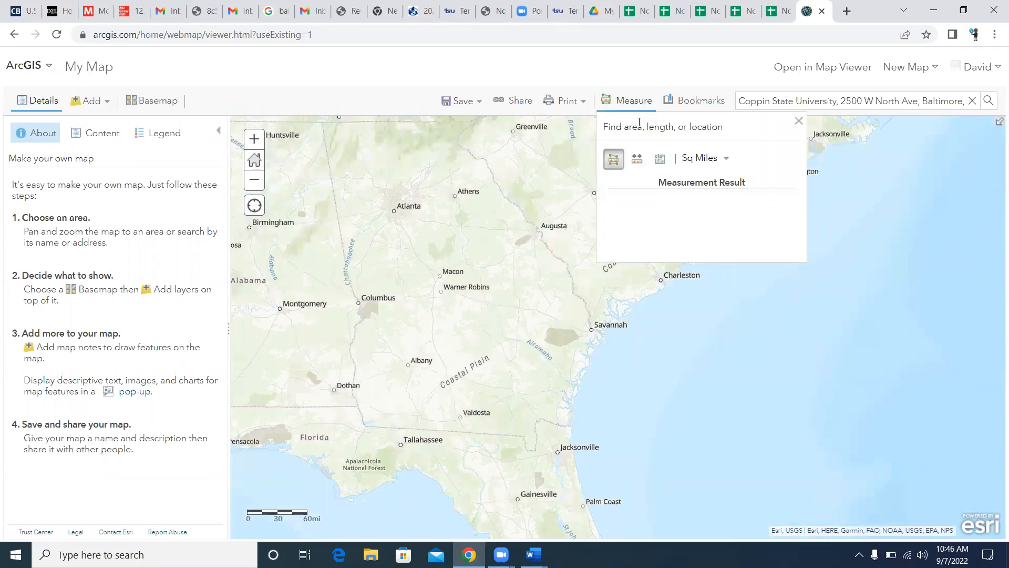
click(636, 158)
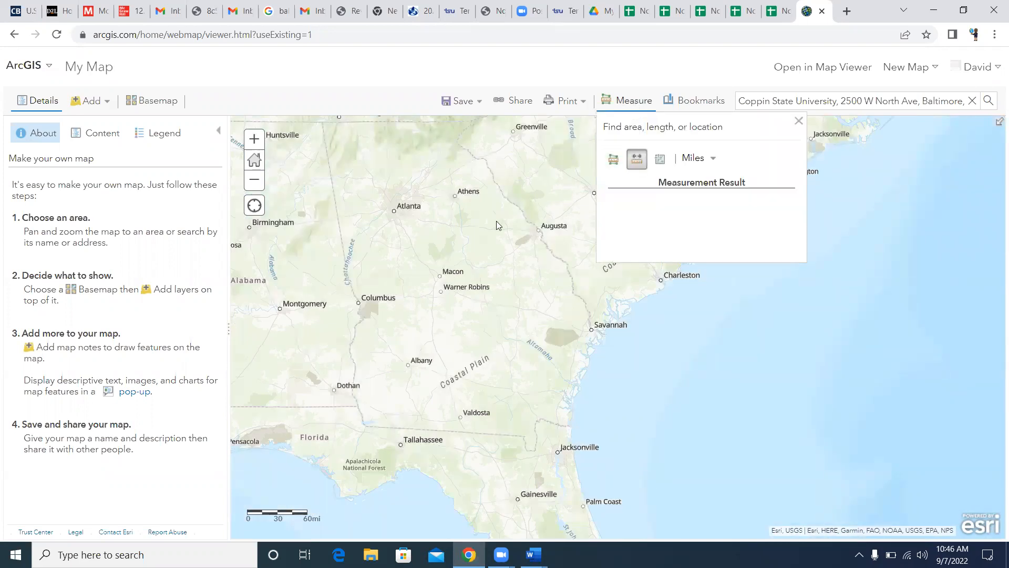
click(440, 275)
double_click(602, 347)
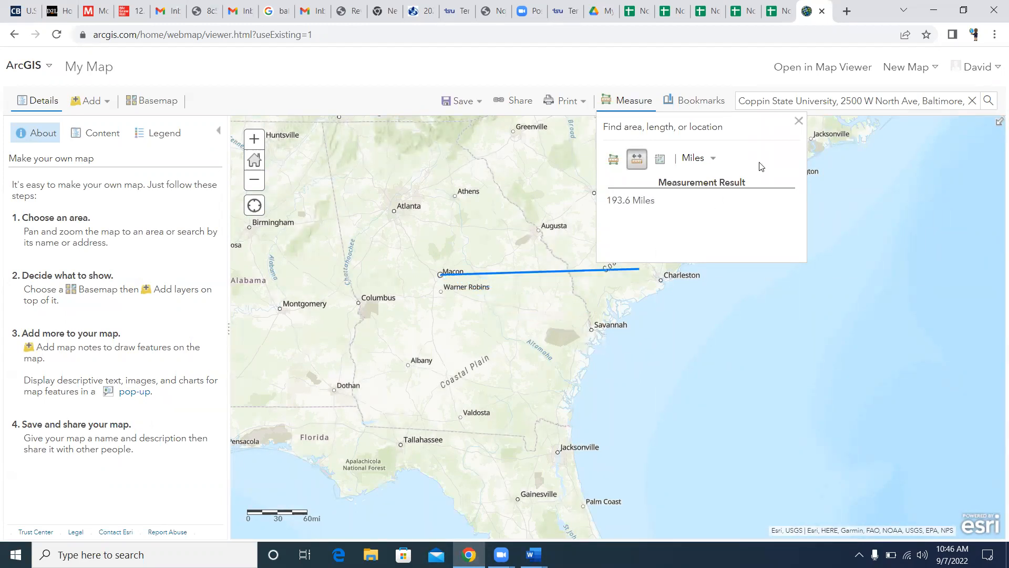
click(799, 120)
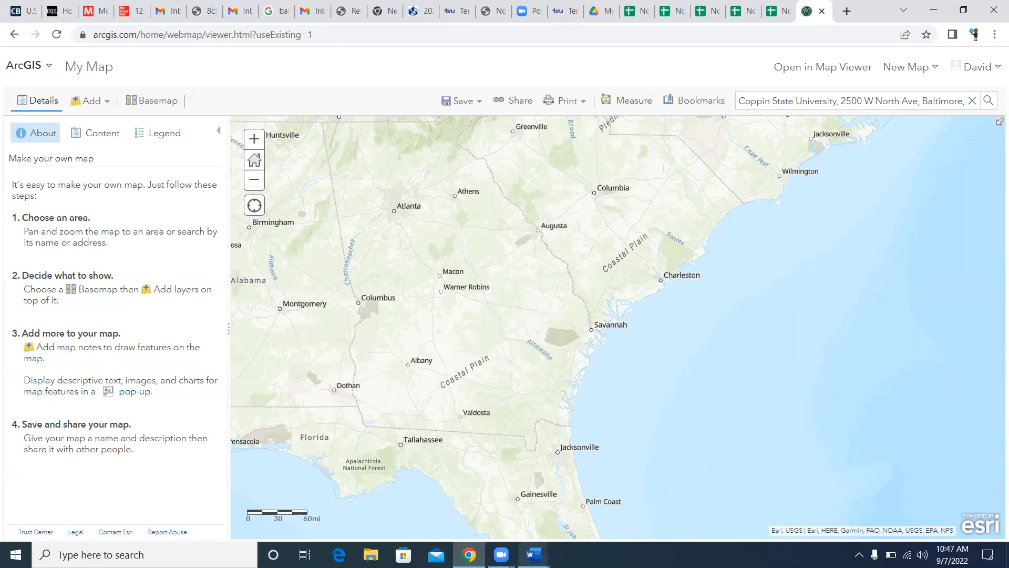
Switch to the Word assignment, read the requirements for Fields M, N and O, and return to the Chrome map.
mouse_move(533, 555)
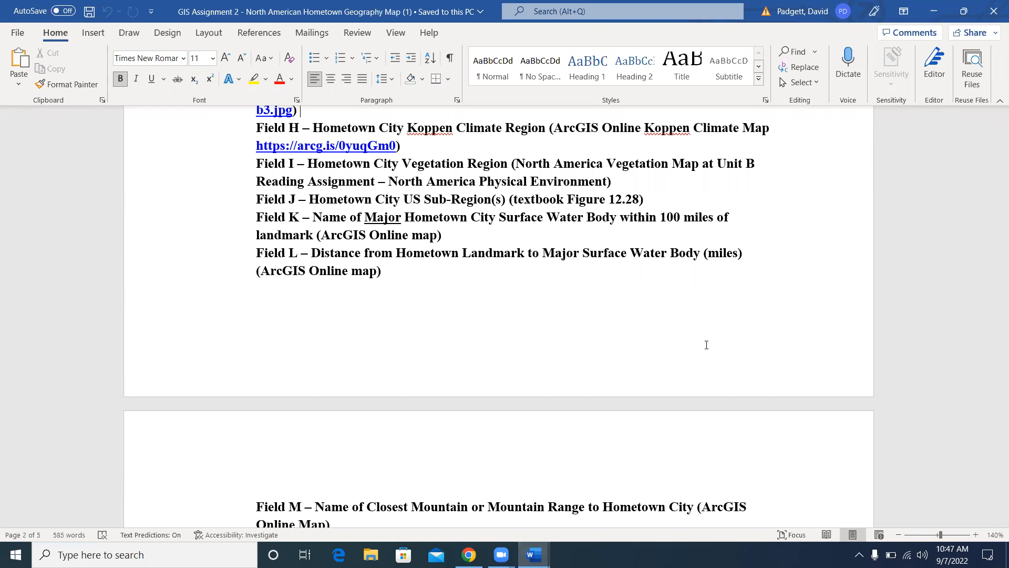
scroll(618, 322, down, 3)
scroll(618, 322, down, 5)
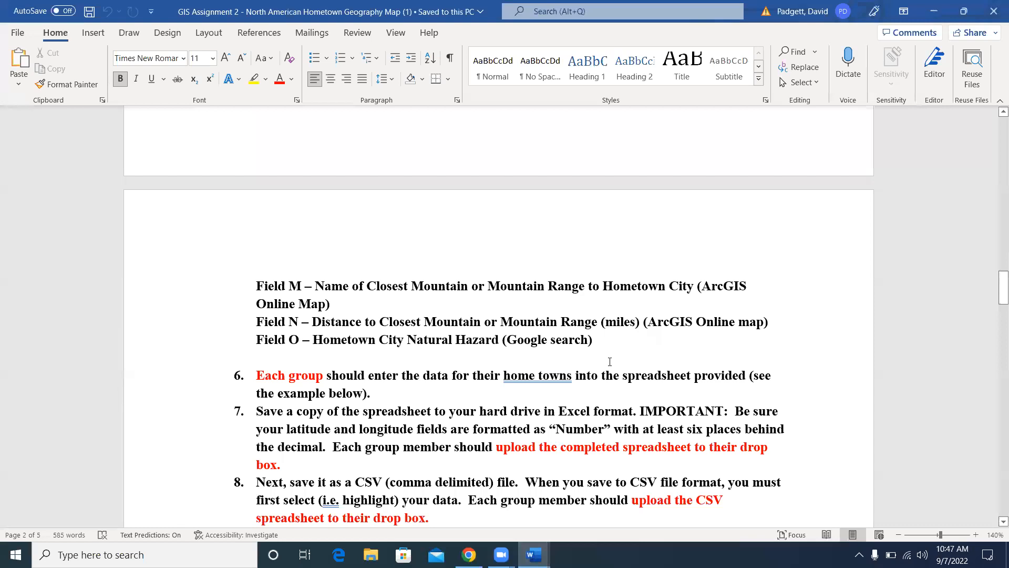
click(468, 554)
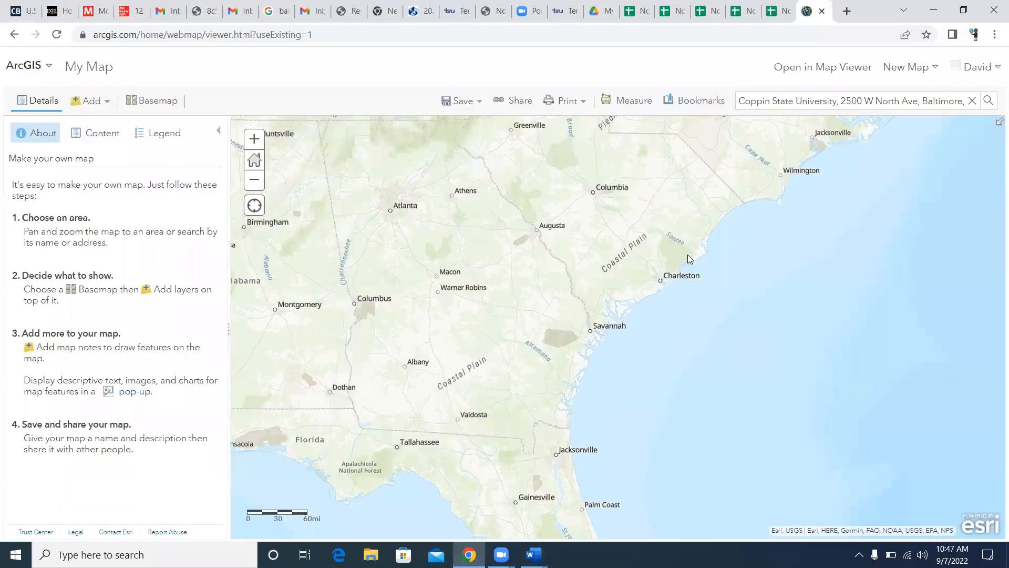
Examine the Appalachian region west of Washington and Baltimore on the map for the closest mountain range.
scroll(688, 255, down, 1)
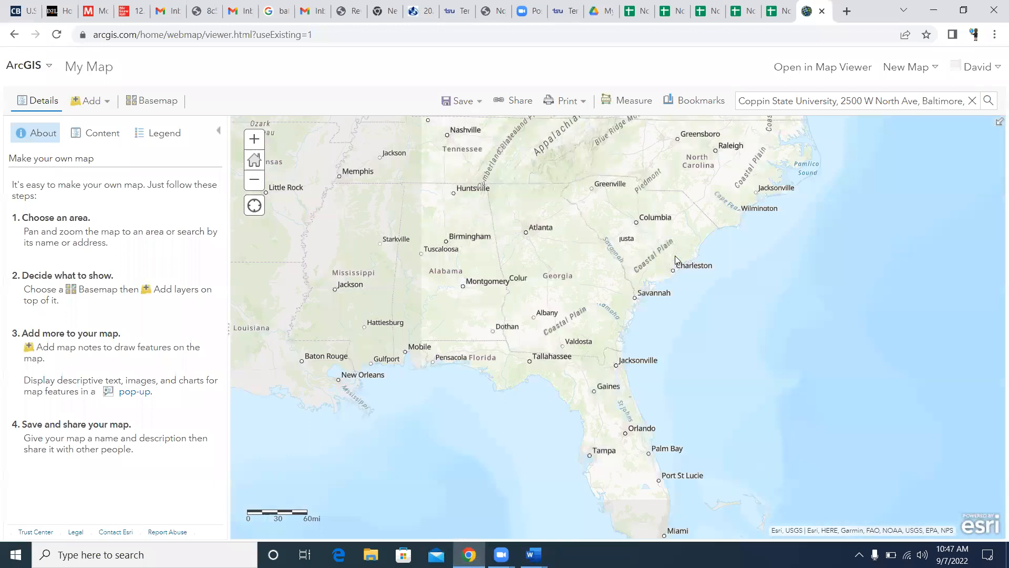
scroll(675, 255, down, 2)
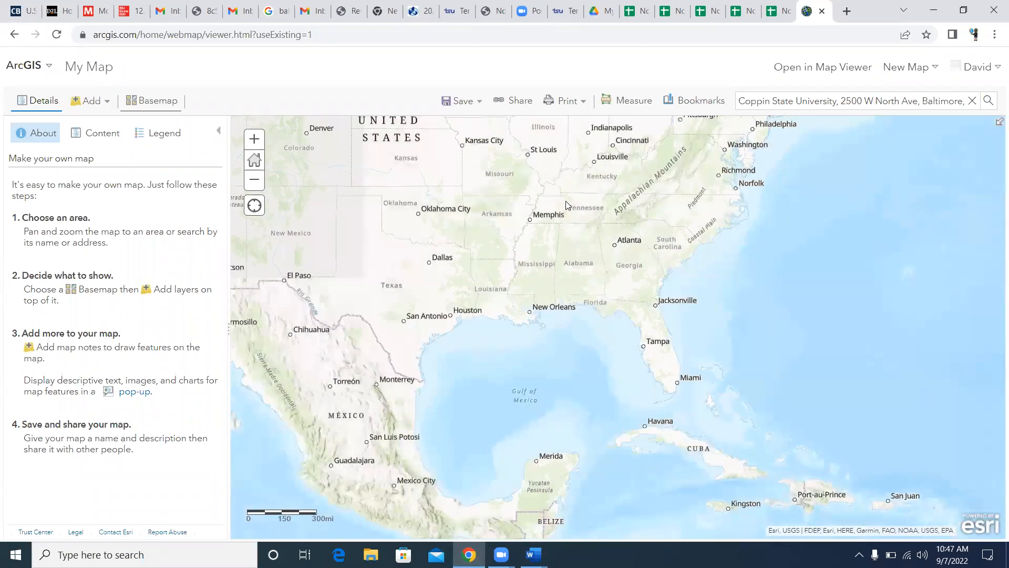
drag(568, 206, 573, 318)
scroll(692, 257, up, 1)
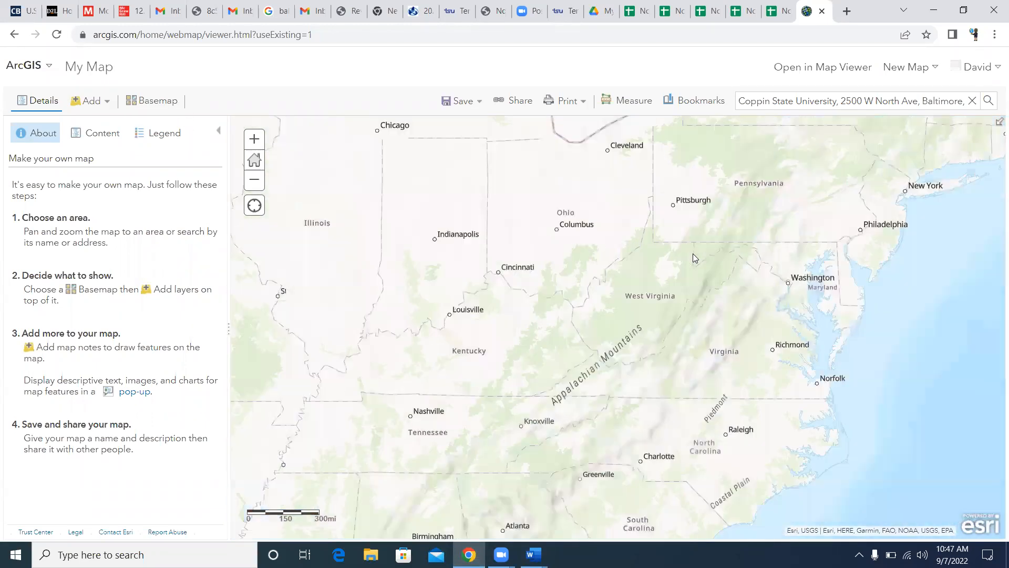
scroll(687, 274, up, 2)
drag(685, 284, 536, 183)
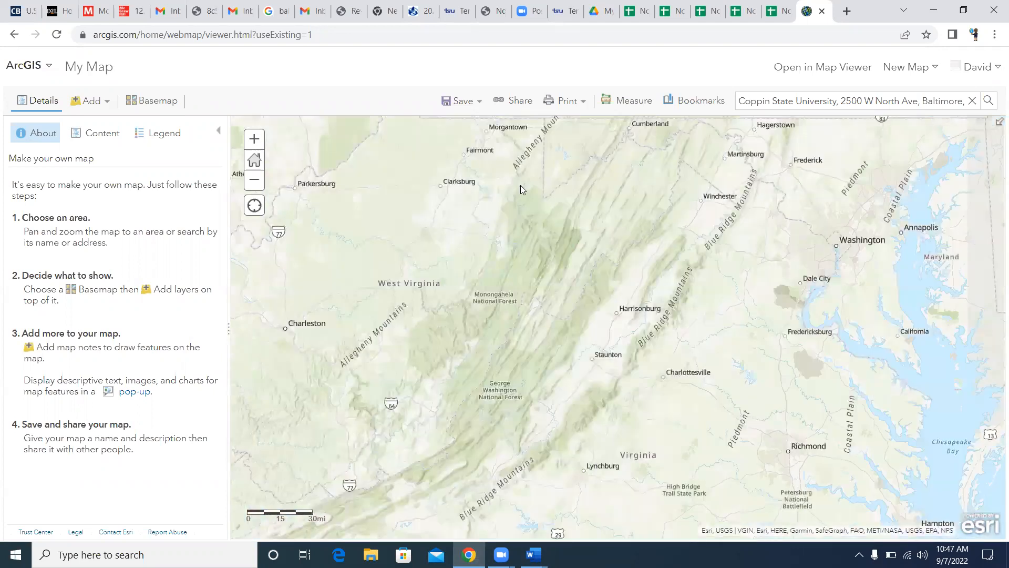
drag(618, 230, 502, 265)
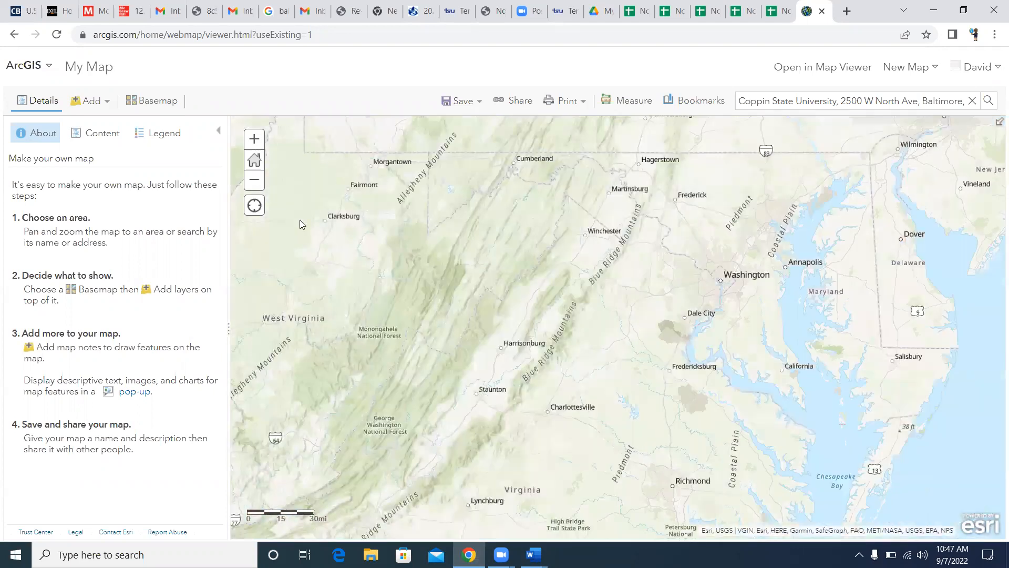
Set the map's basemap to Topographic.
click(156, 102)
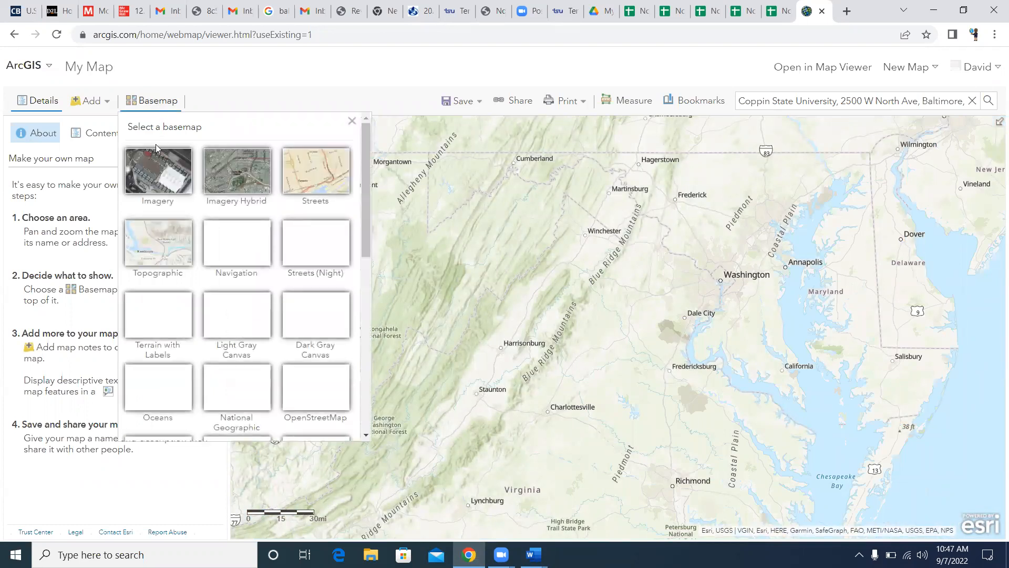
click(164, 247)
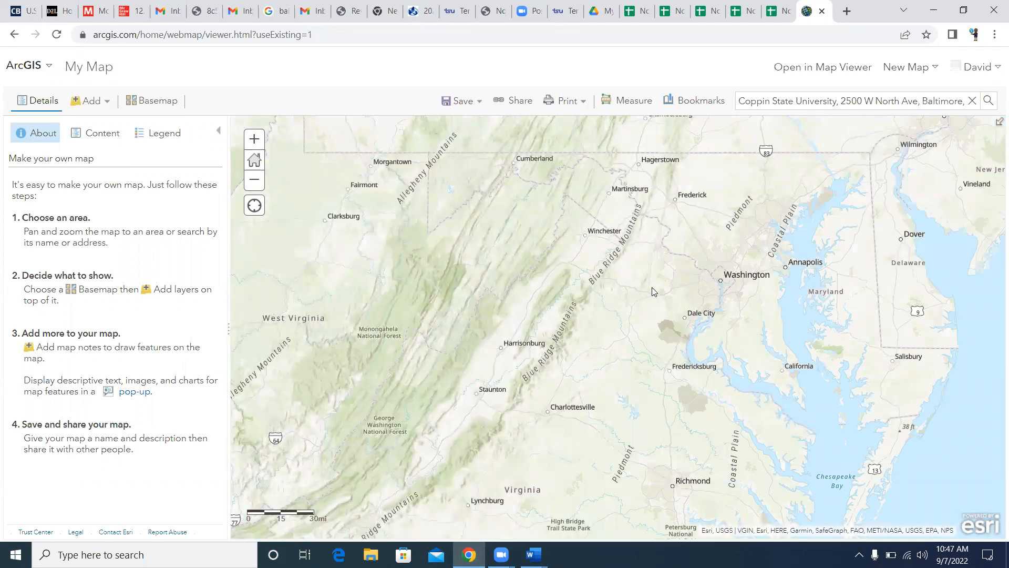
Start a distance measurement in miles from Harrisonburg and close the measurement.
click(630, 105)
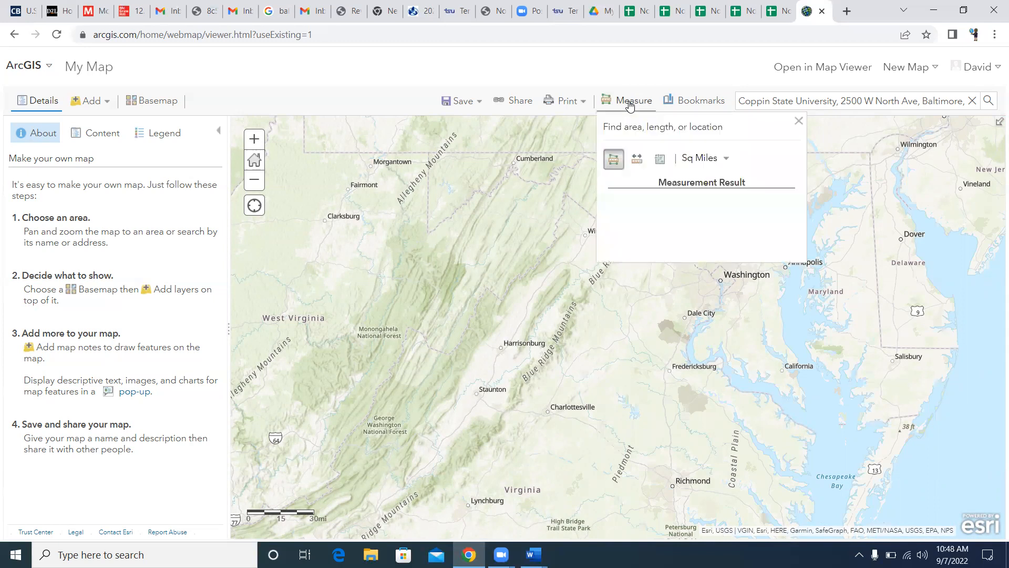
click(636, 161)
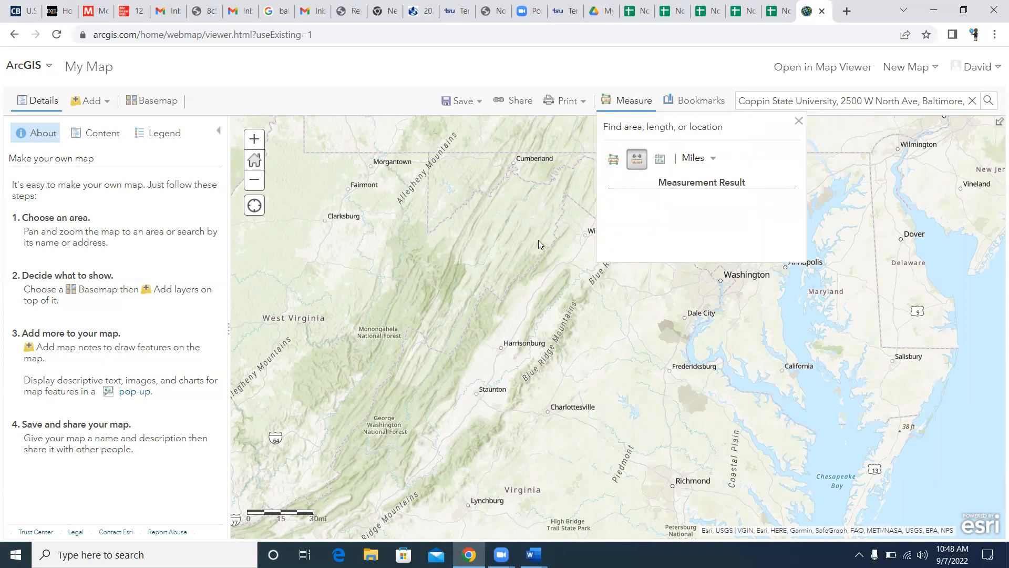
click(504, 349)
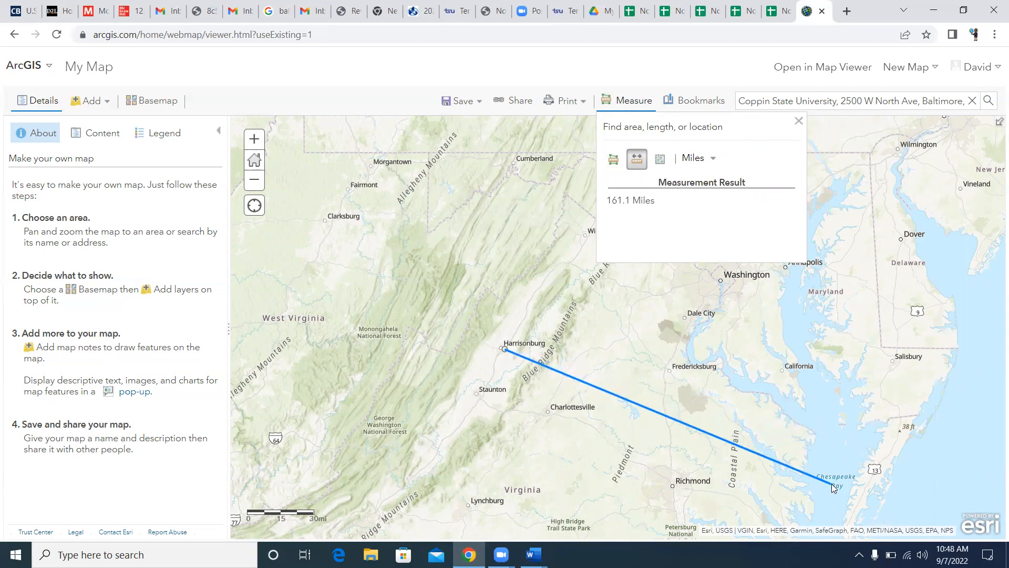
click(799, 123)
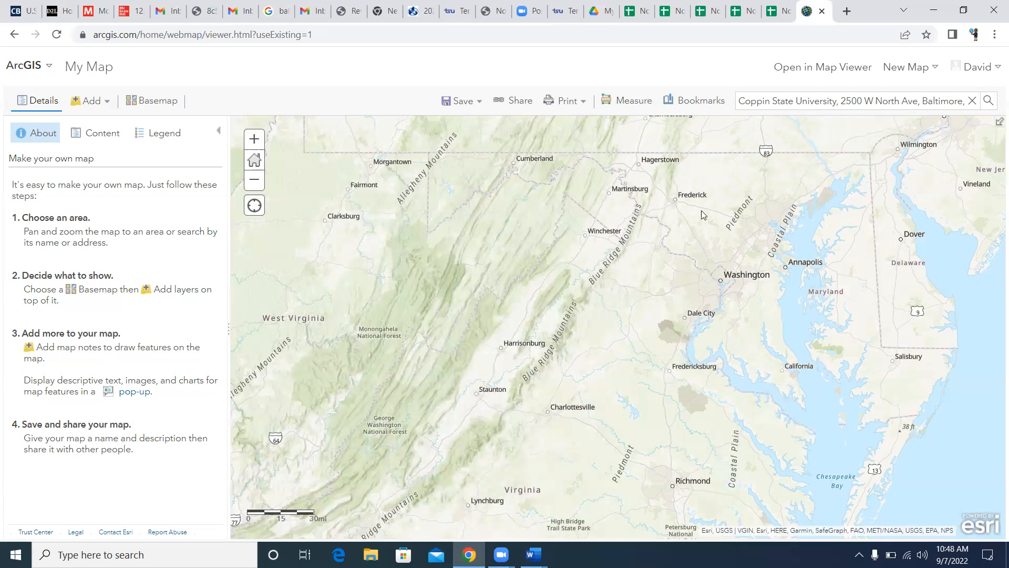
Examine the area between Washington, Baltimore, Frederick and Thurmont on the map for the mountain range closest to Baltimore.
scroll(703, 219, up, 1)
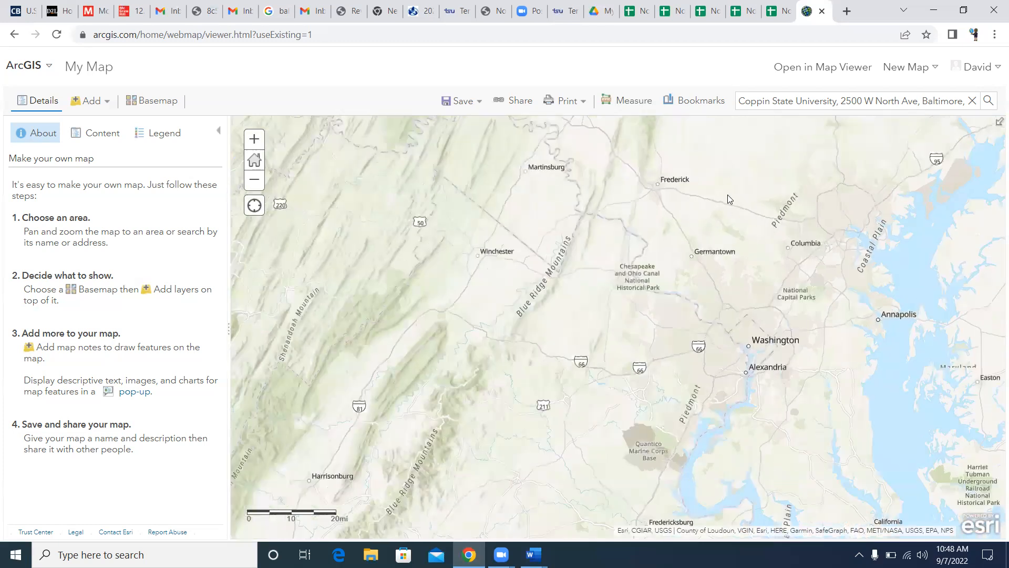
drag(728, 177, 622, 261)
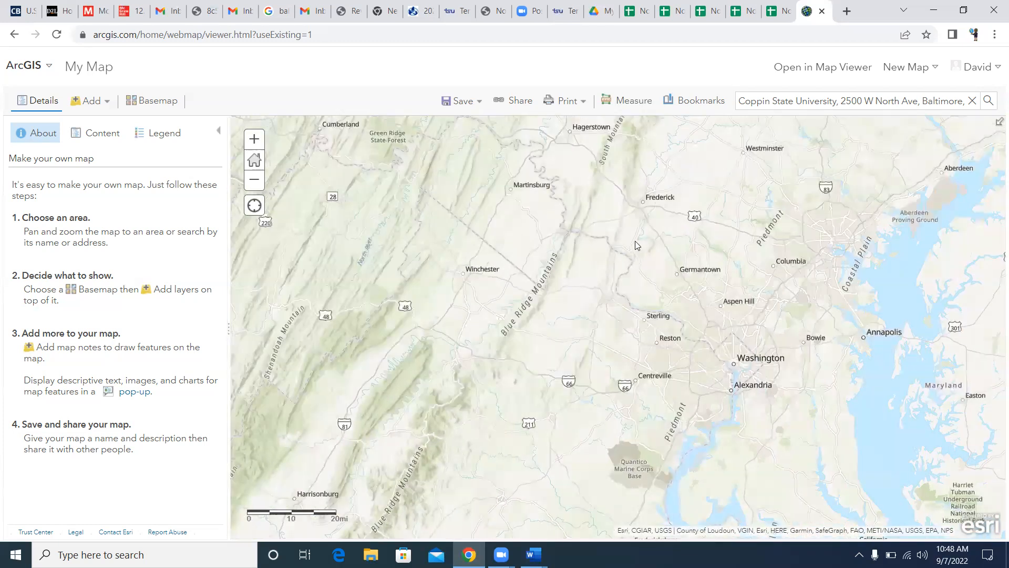
scroll(640, 238, up, 1)
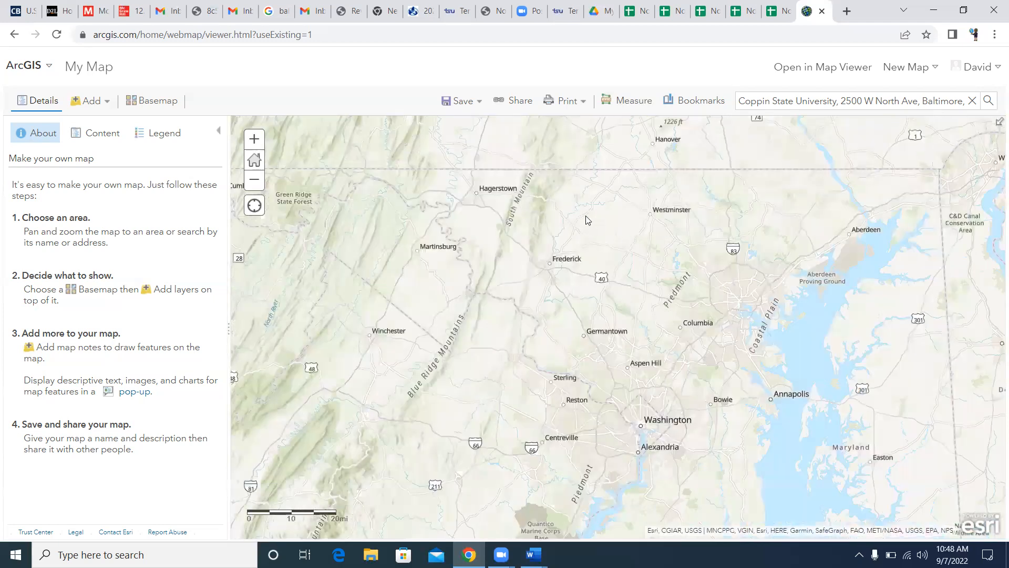
scroll(584, 220, down, 1)
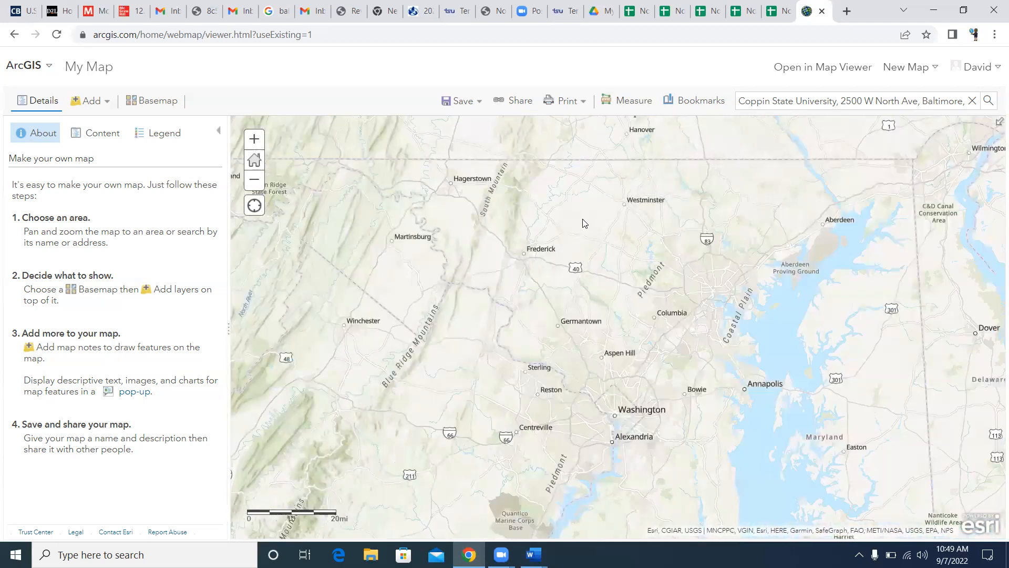
scroll(585, 220, up, 1)
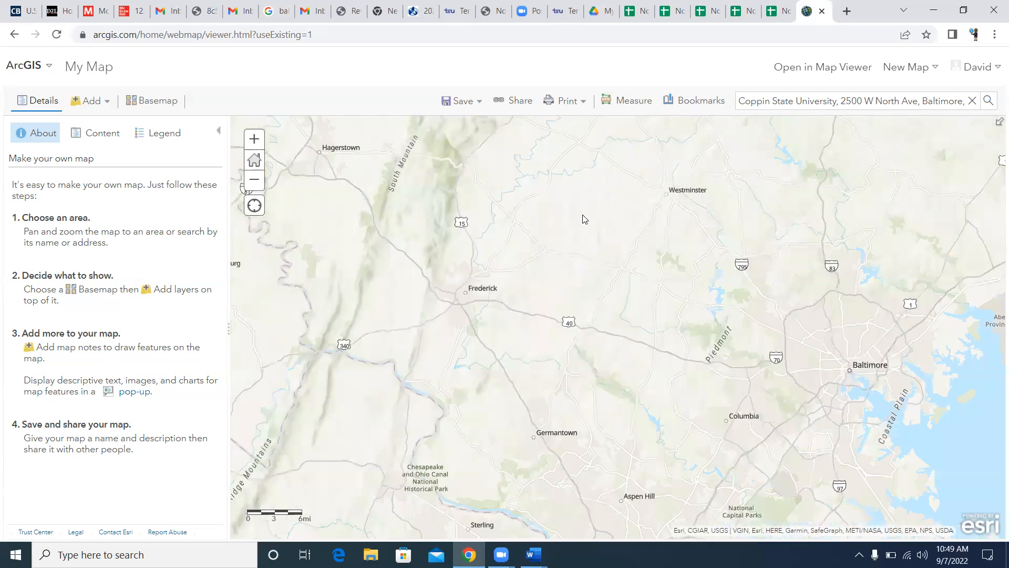
scroll(578, 221, up, 1)
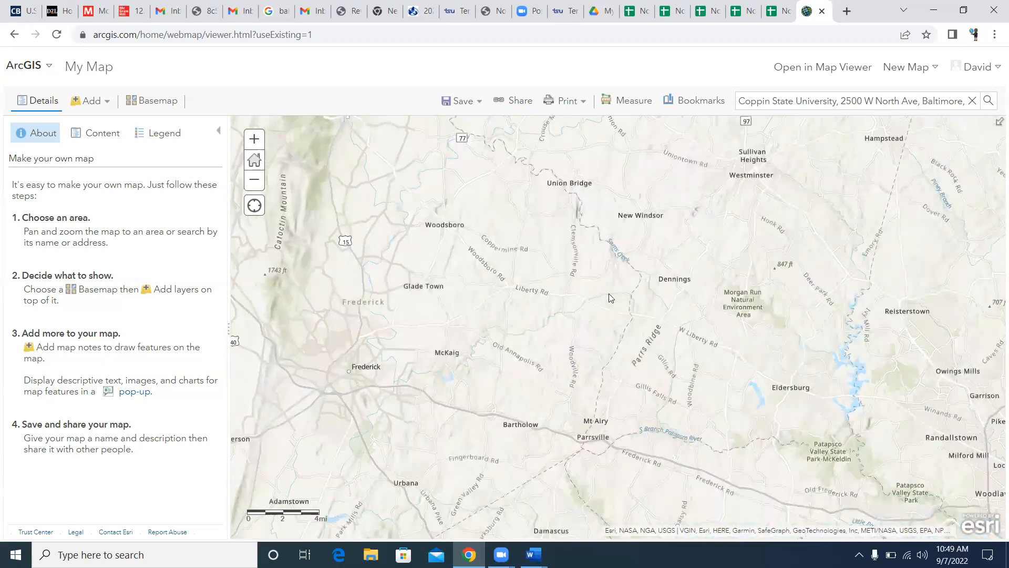
drag(604, 359, 657, 225)
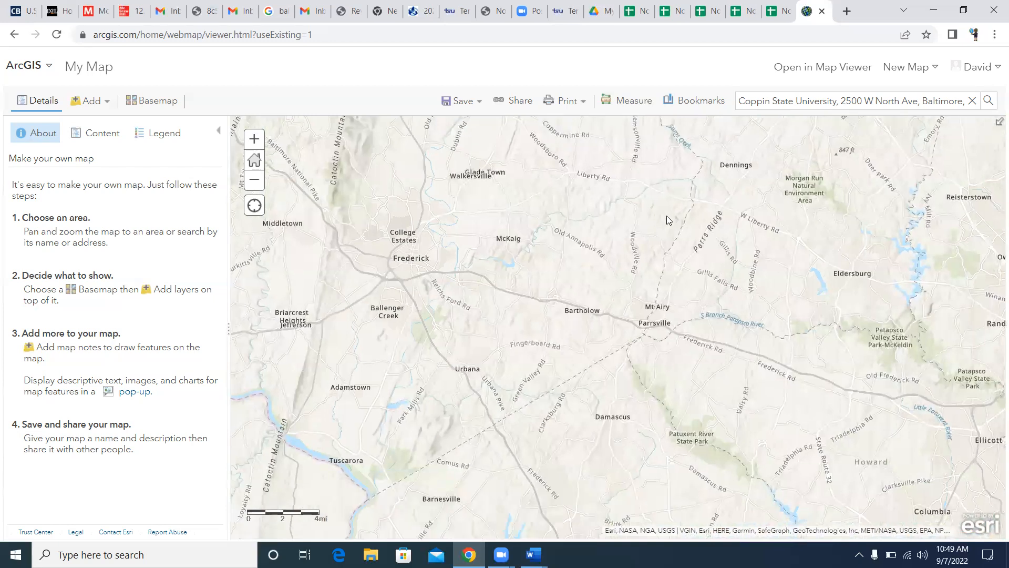
drag(557, 238, 519, 255)
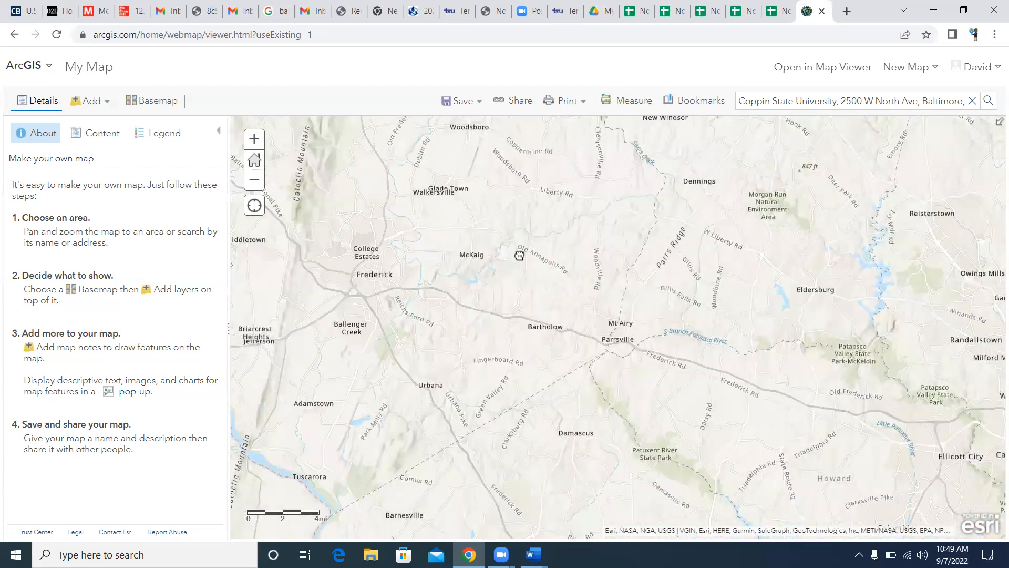
scroll(546, 245, down, 1)
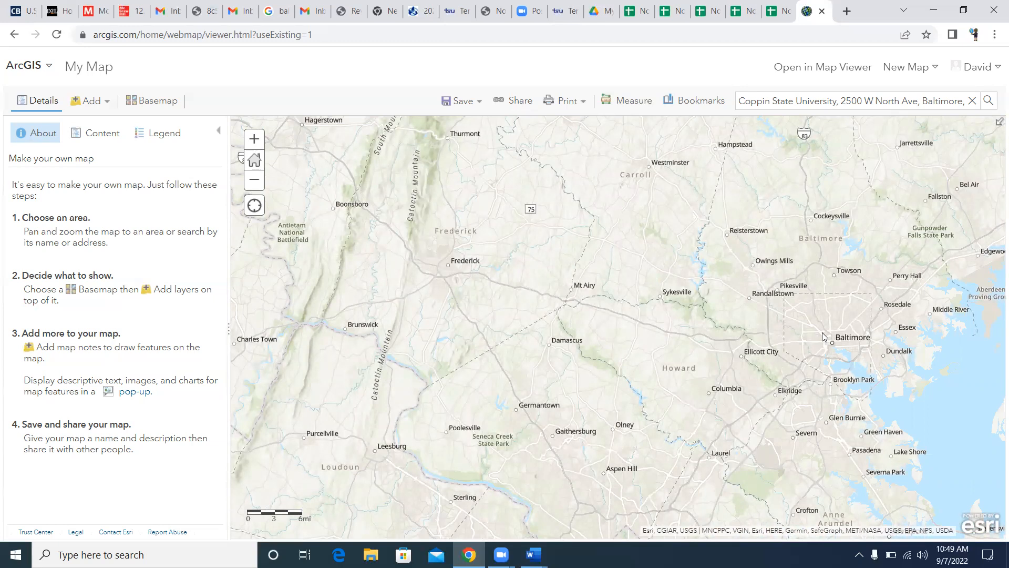
drag(572, 162, 577, 258)
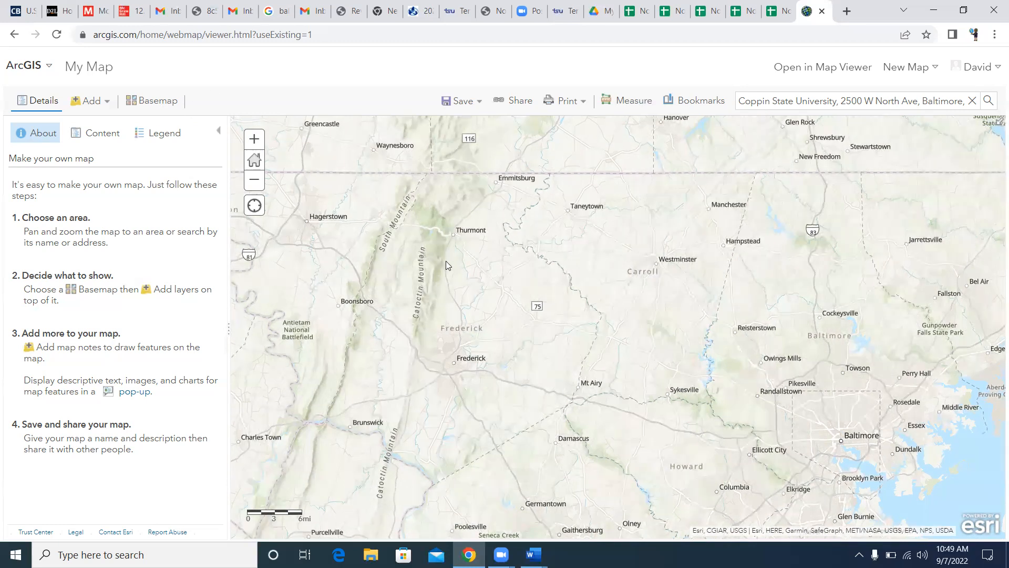
scroll(446, 262, up, 1)
scroll(457, 267, up, 2)
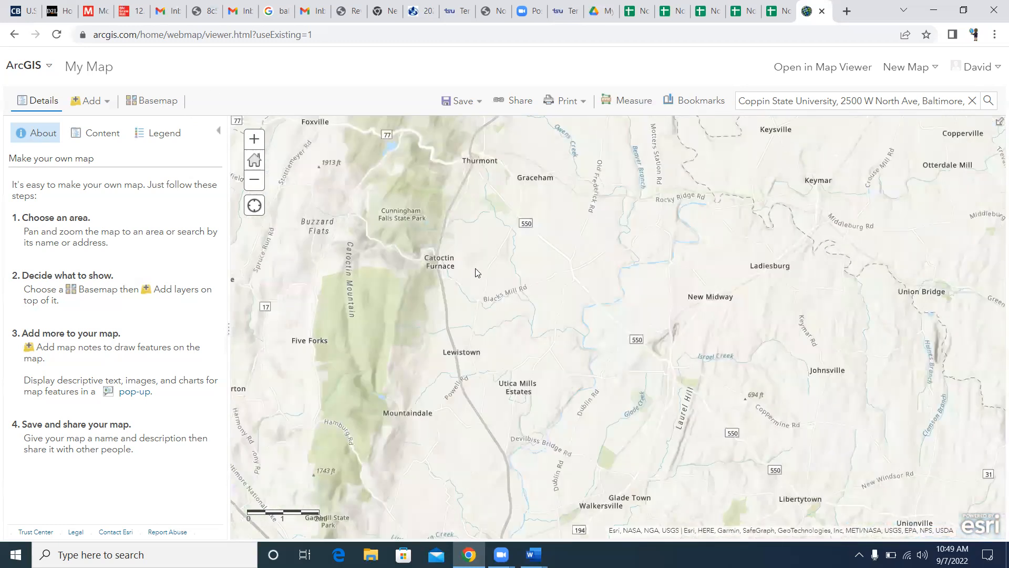
scroll(492, 273, down, 2)
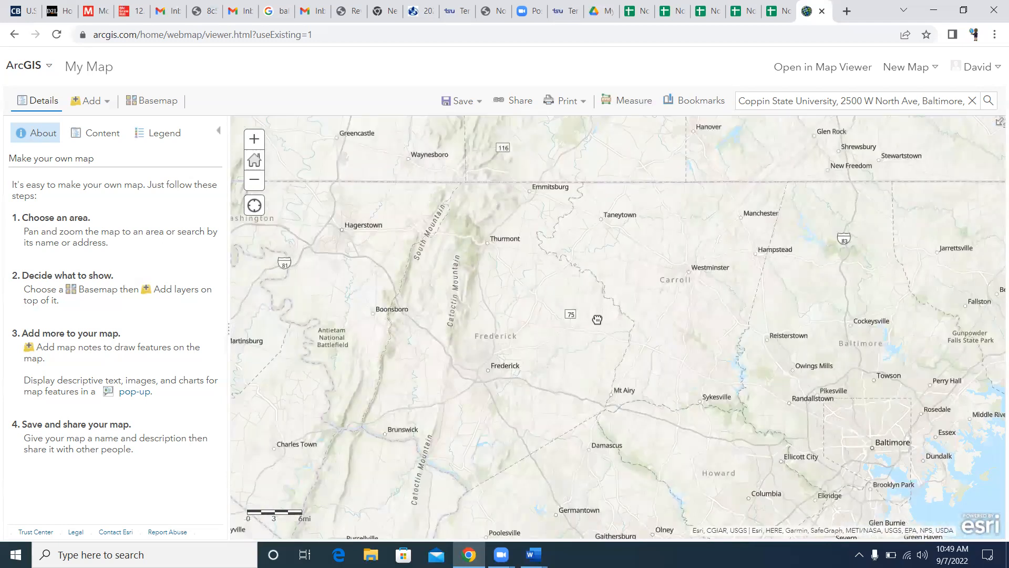
Measure the distance in miles from Baltimore toward Catoctin Mountain near Frederick.
drag(598, 319, 608, 268)
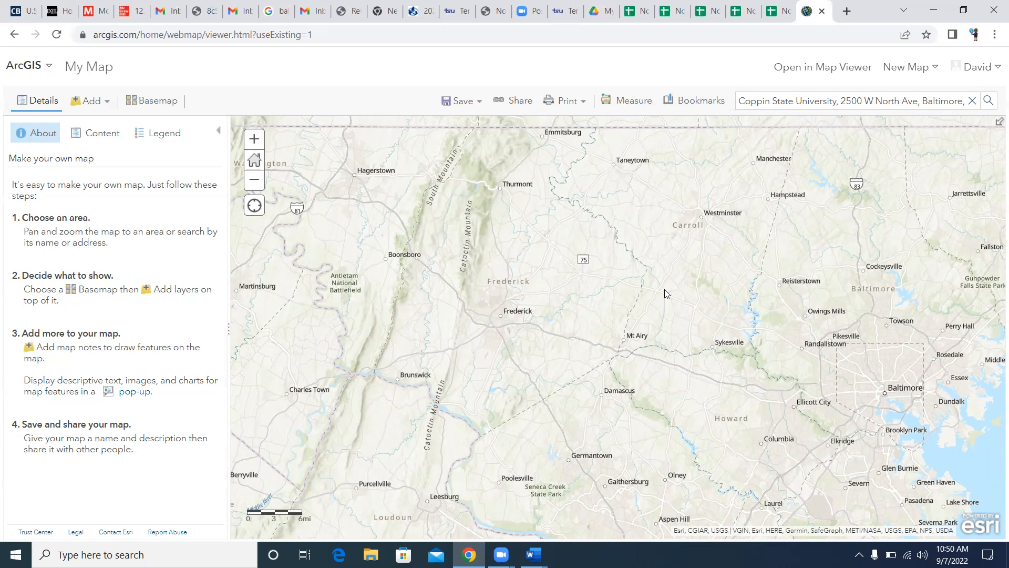
click(627, 106)
click(637, 159)
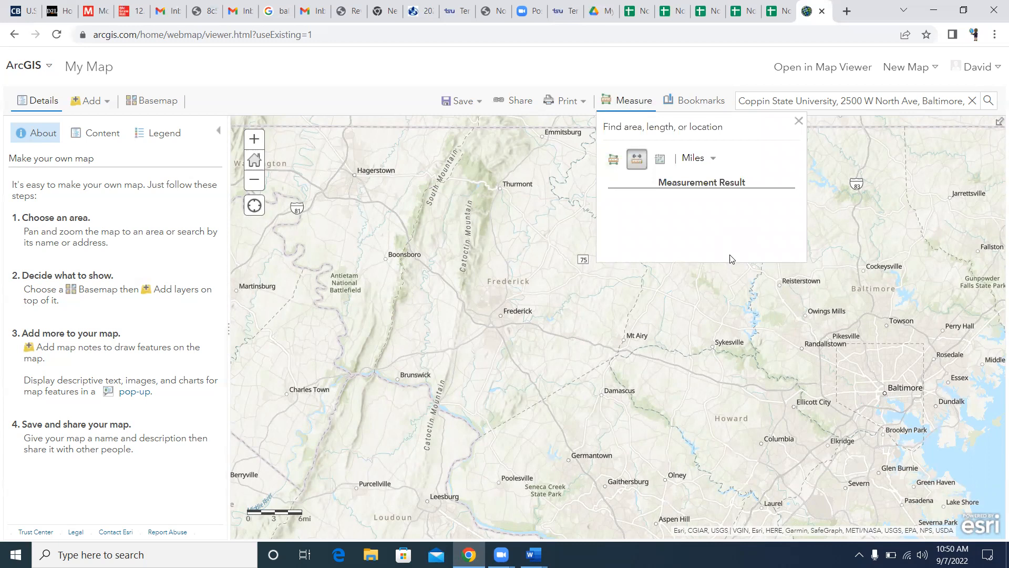
click(874, 384)
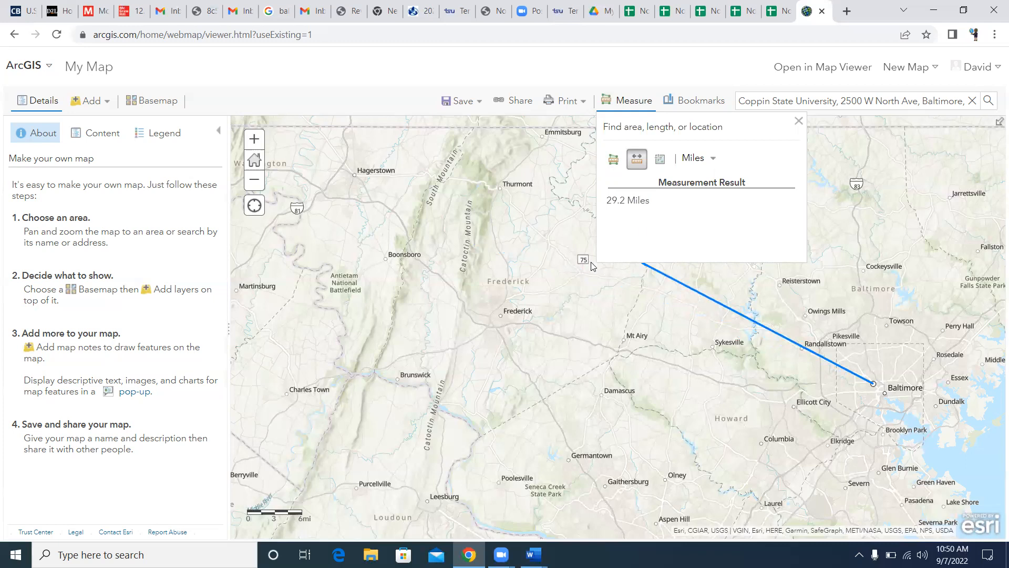
Switch to the Word assignment and read Fields M to O and instructions 6 to 10 on the spreadsheet, CSV file and layer import.
click(534, 555)
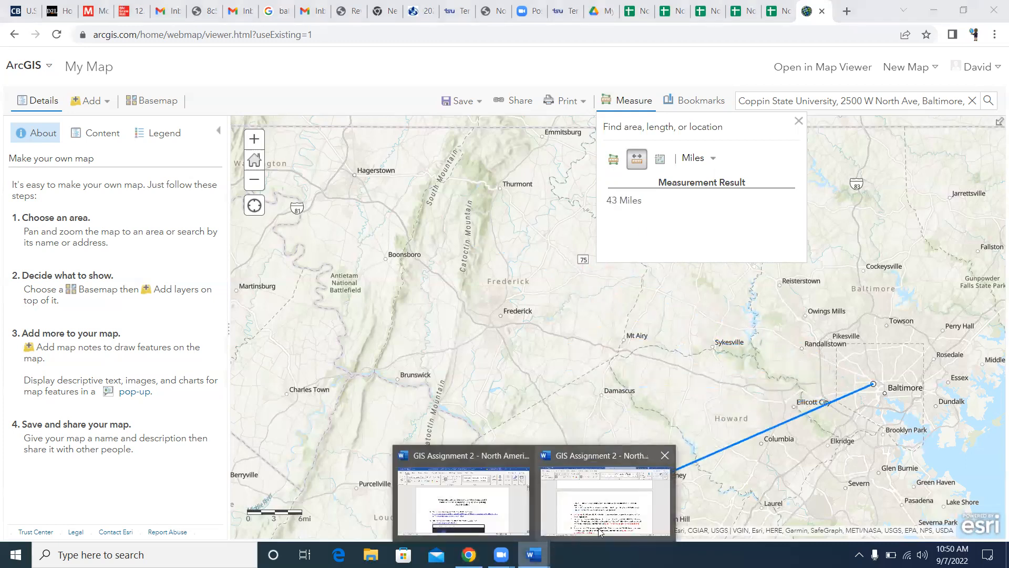
click(602, 517)
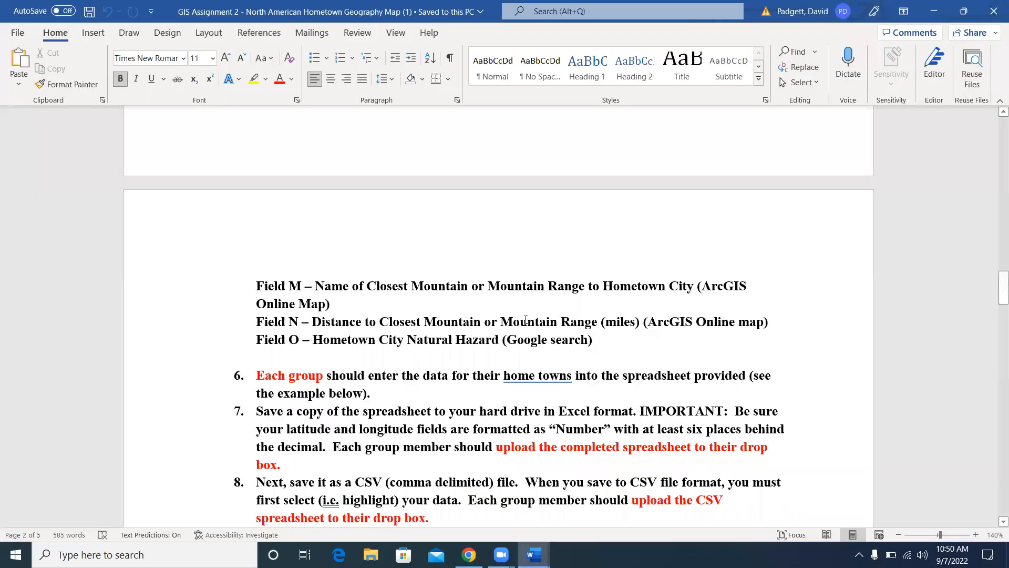
scroll(525, 320, down, 3)
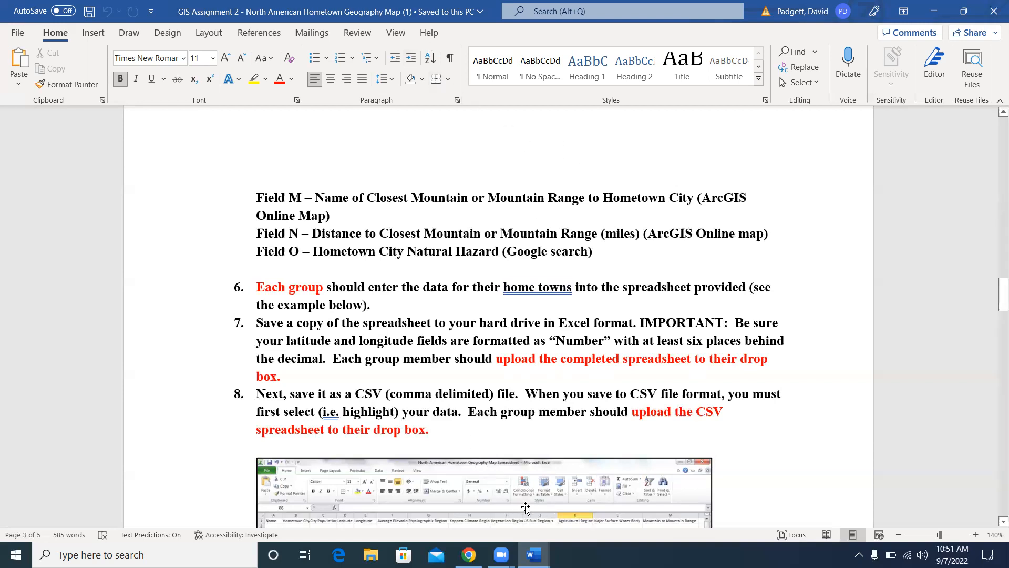
scroll(769, 396, down, 5)
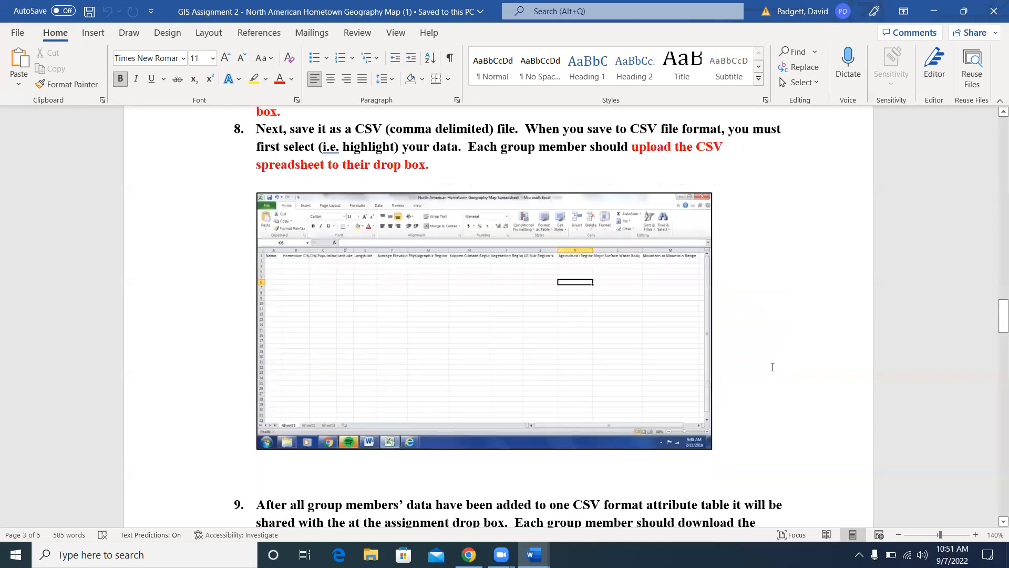
scroll(764, 332, up, 1)
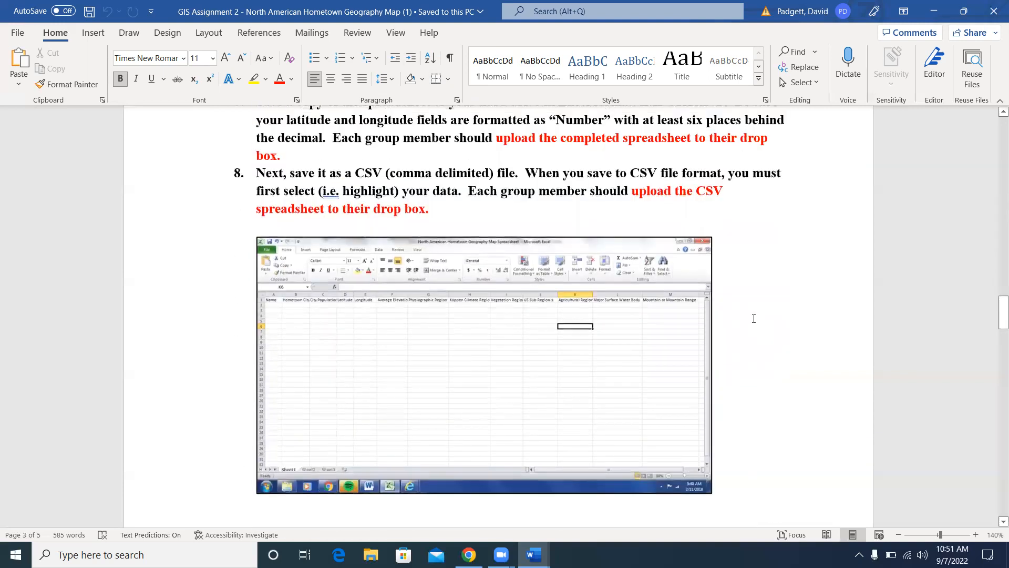
scroll(754, 319, down, 12)
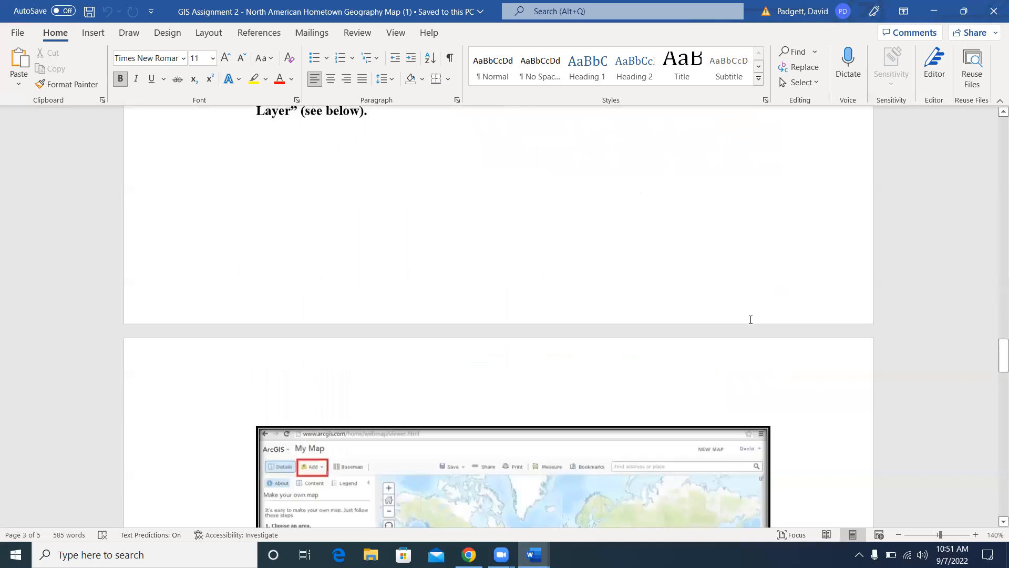
scroll(751, 319, down, 9)
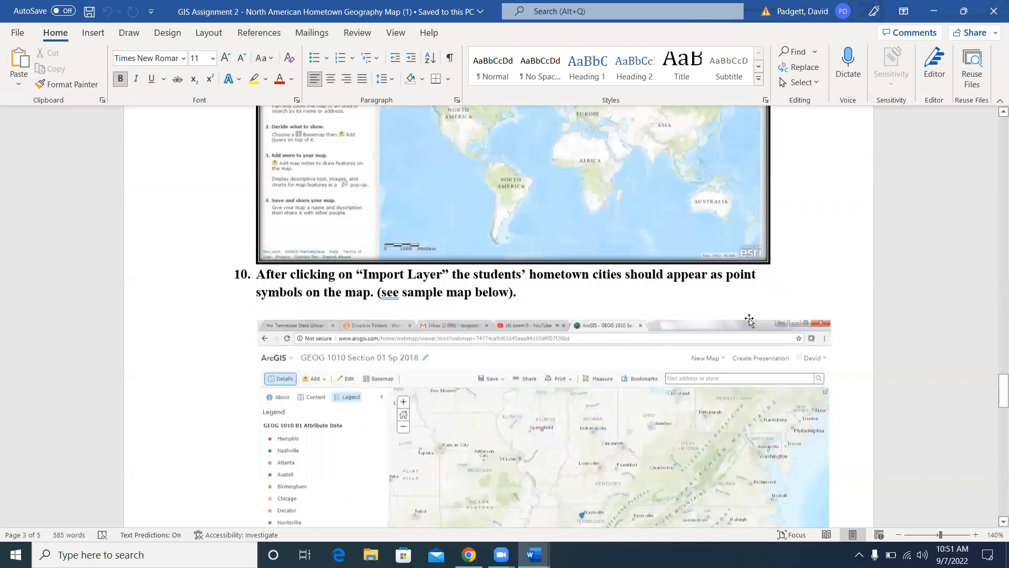
scroll(749, 320, up, 13)
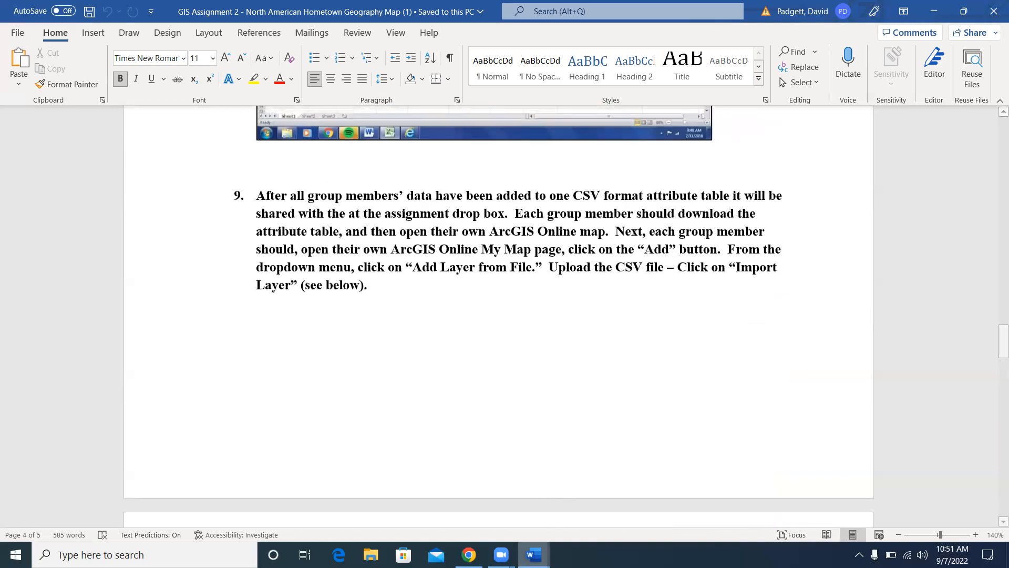
Return to the Chrome map, close the Baltimore measurement and show the whole eastern United States.
click(471, 553)
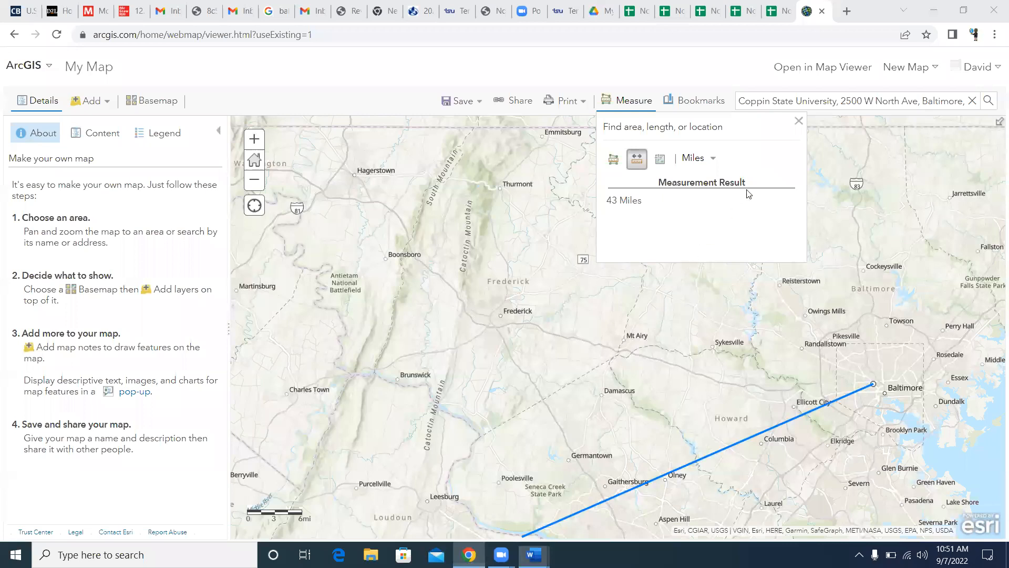
click(799, 121)
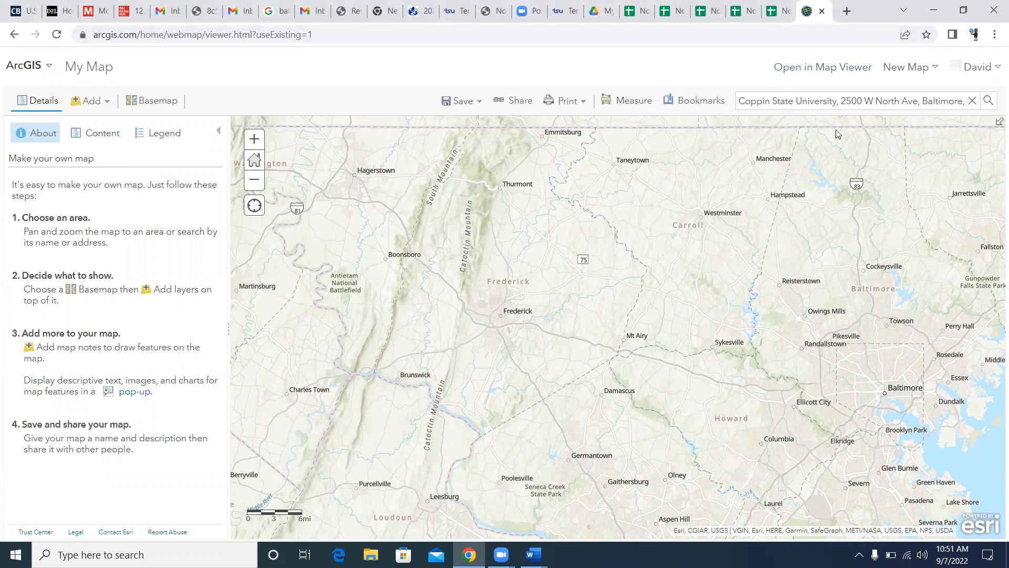
scroll(580, 262, down, 1)
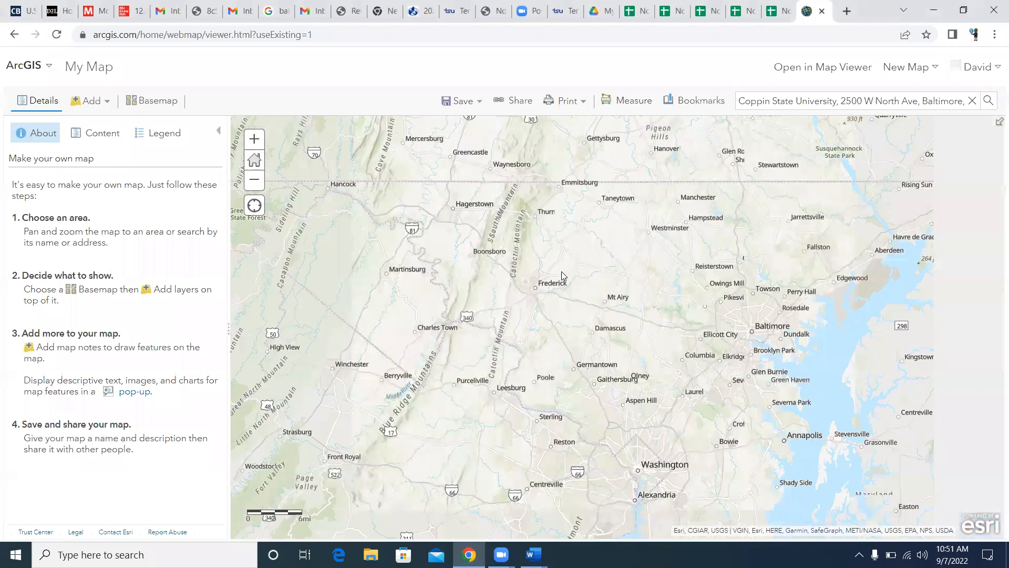
scroll(561, 271, down, 2)
scroll(470, 267, down, 1)
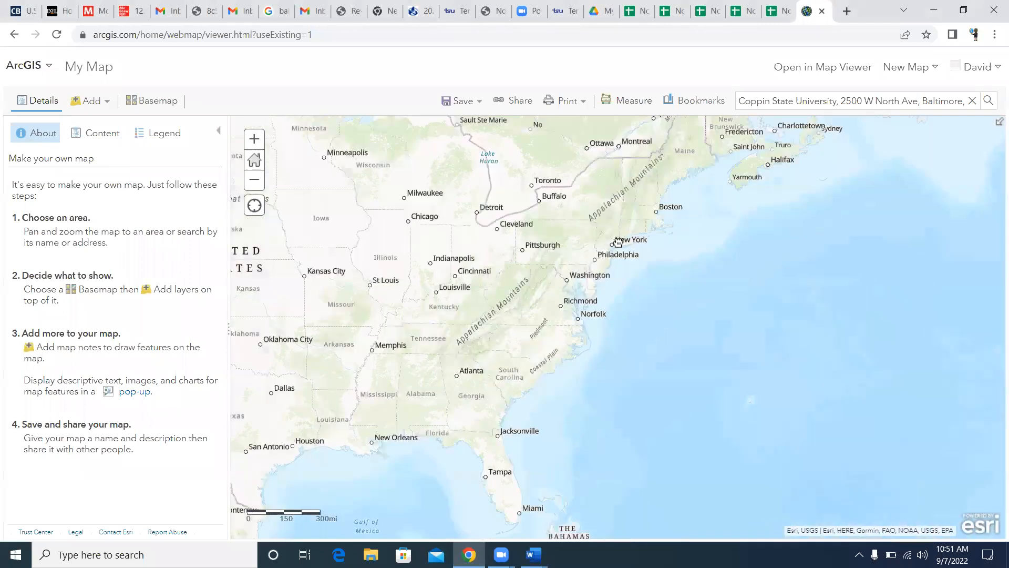
scroll(618, 243, down, 1)
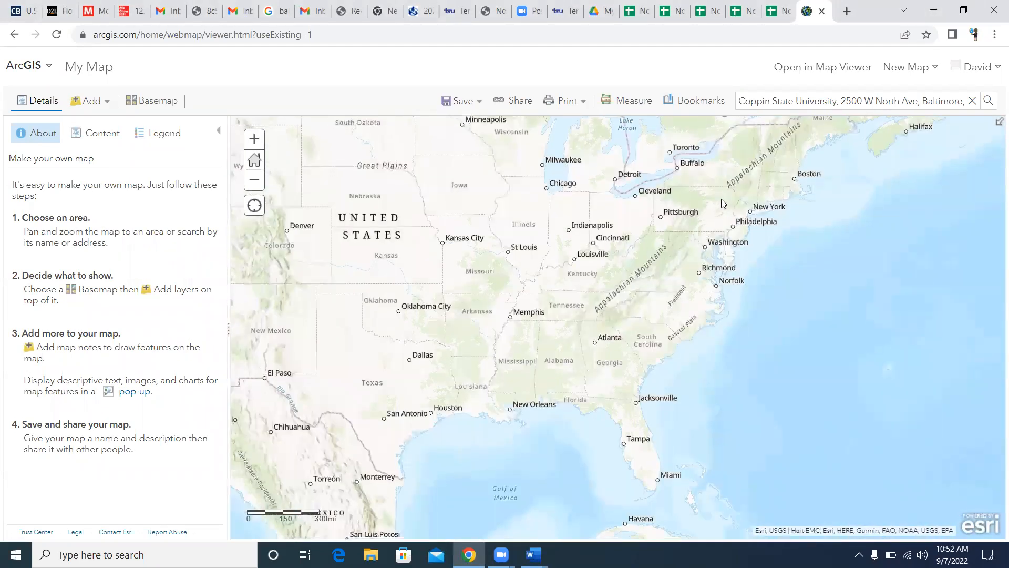
Switch to the Group 5 spreadsheet and examine the water body and distance columns.
click(775, 11)
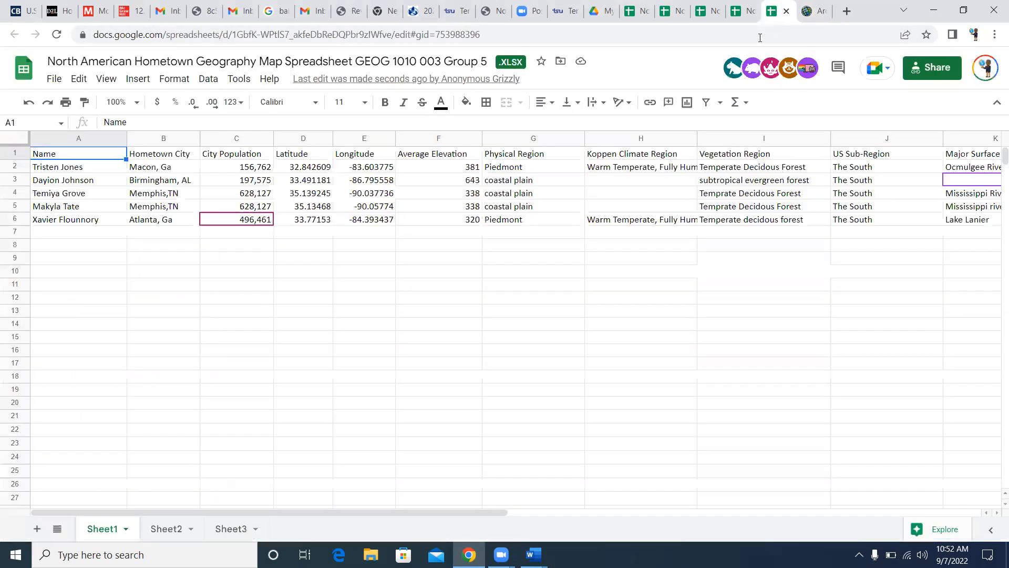
drag(491, 512, 690, 521)
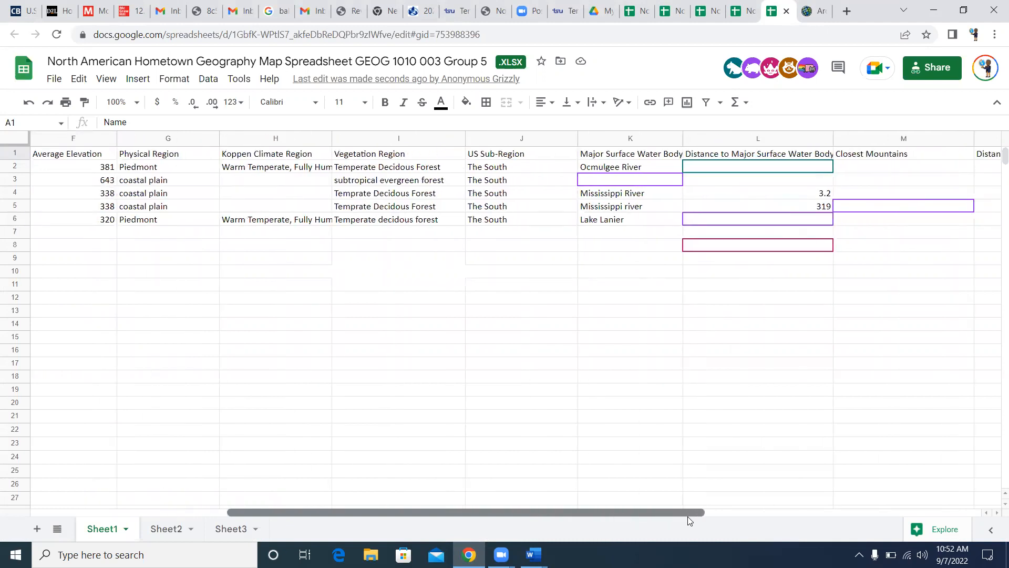
drag(690, 521, 644, 514)
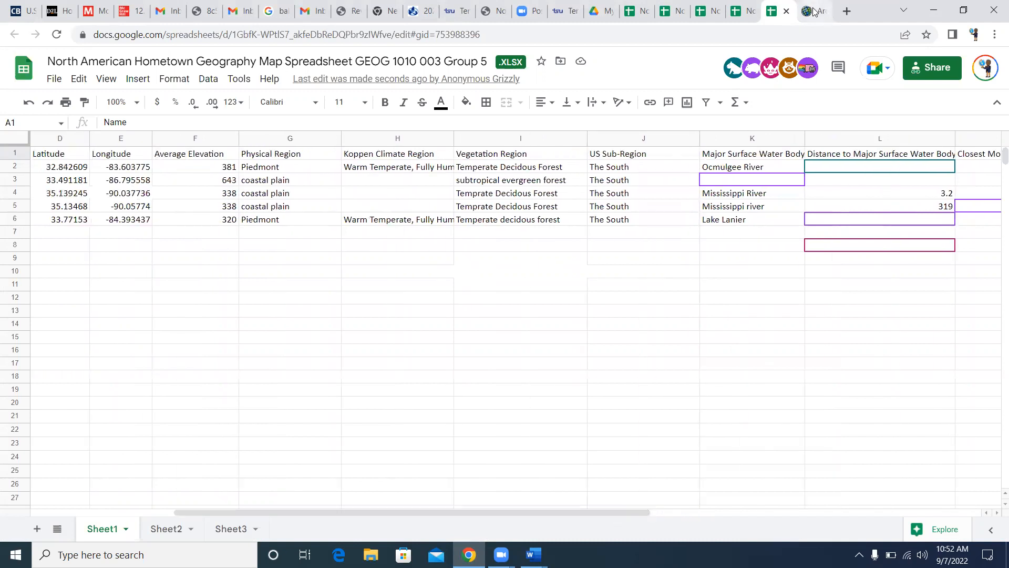
Return to the ArcGIS map and examine Memphis and the Mississippi River beside it at street level.
click(814, 10)
scroll(521, 283, up, 1)
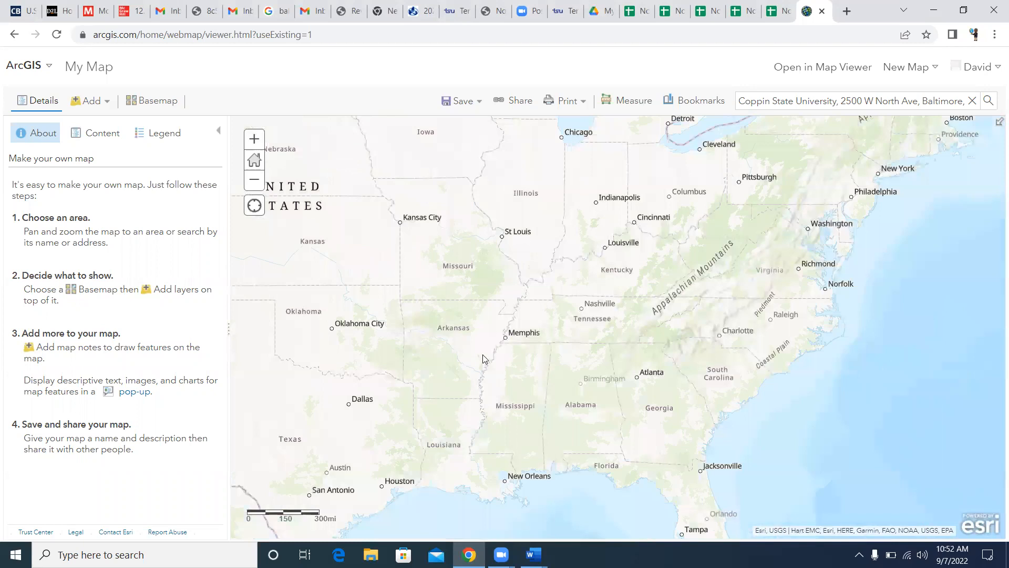
scroll(507, 260, up, 1)
scroll(513, 289, up, 1)
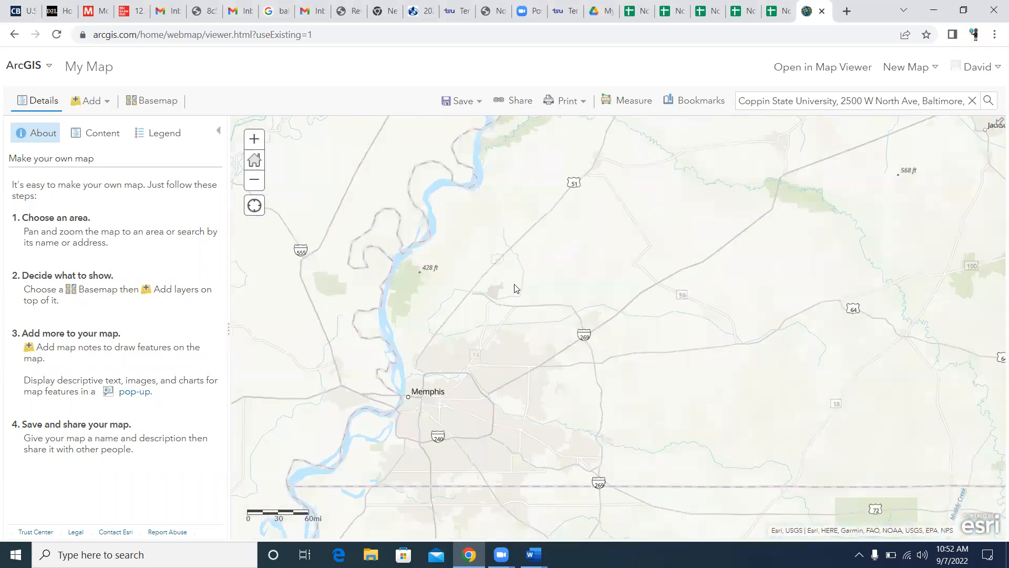
scroll(673, 305, up, 3)
scroll(587, 316, up, 1)
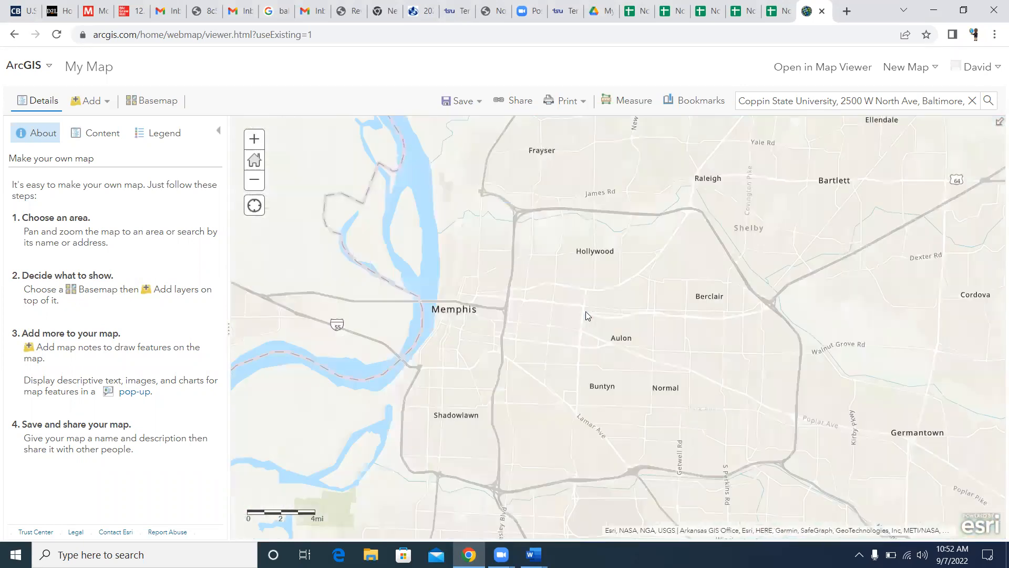
scroll(559, 310, up, 1)
drag(518, 326, 721, 261)
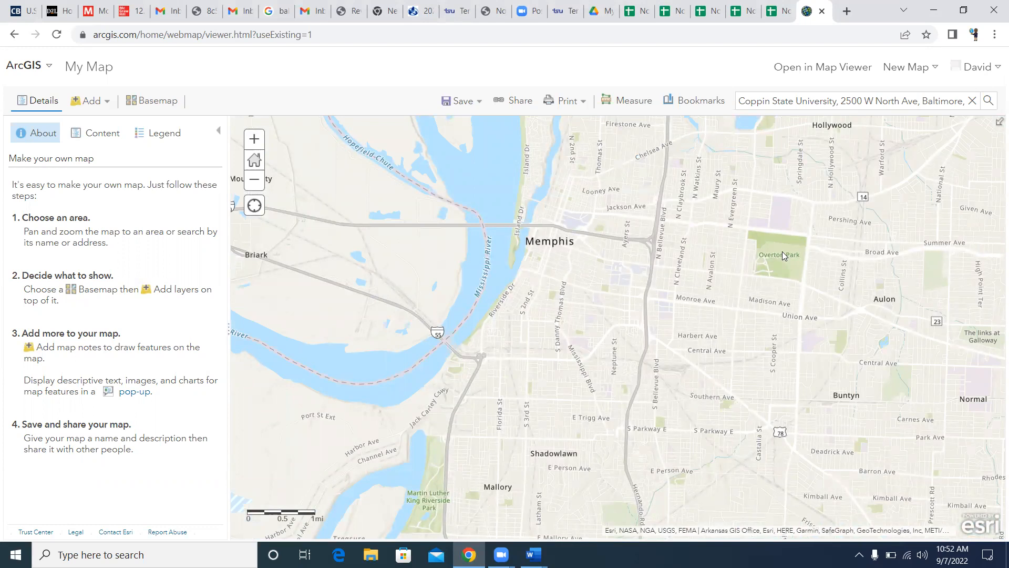
Measure the distance in miles from Overton Park west toward the Mississippi River at Memphis, then close the measurement.
click(631, 104)
click(637, 161)
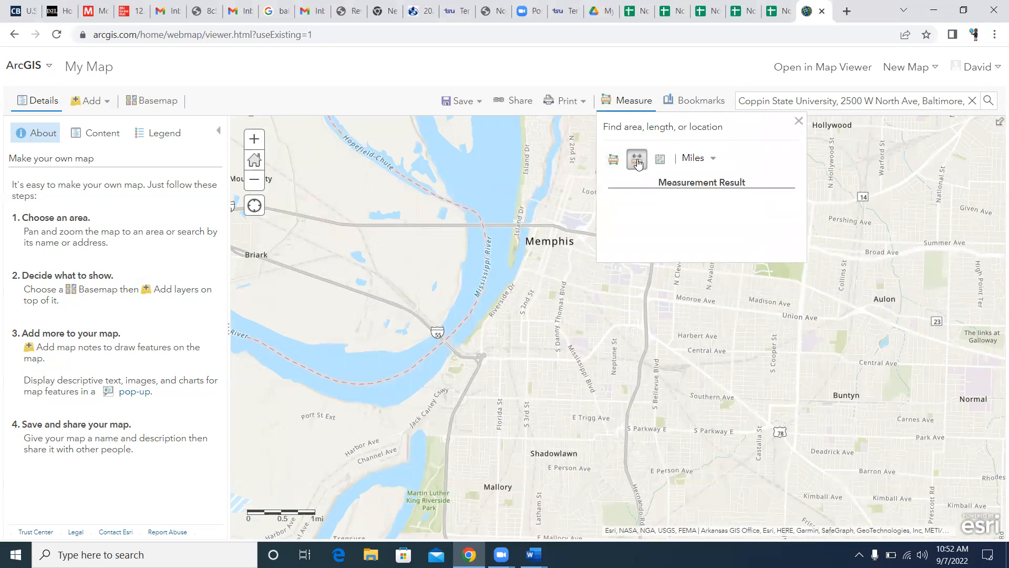
drag(579, 371, 571, 418)
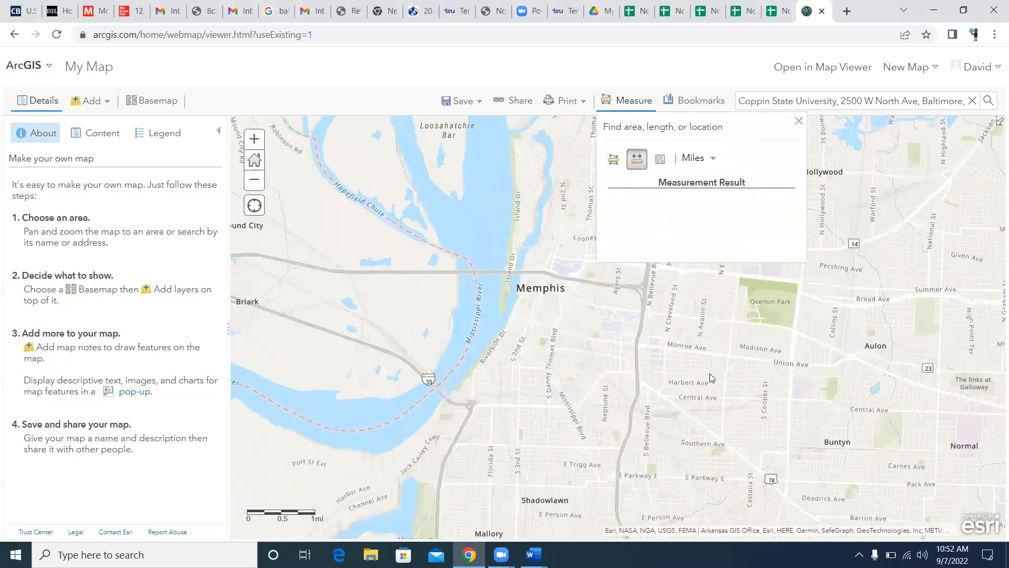
drag(769, 371, 765, 437)
click(770, 371)
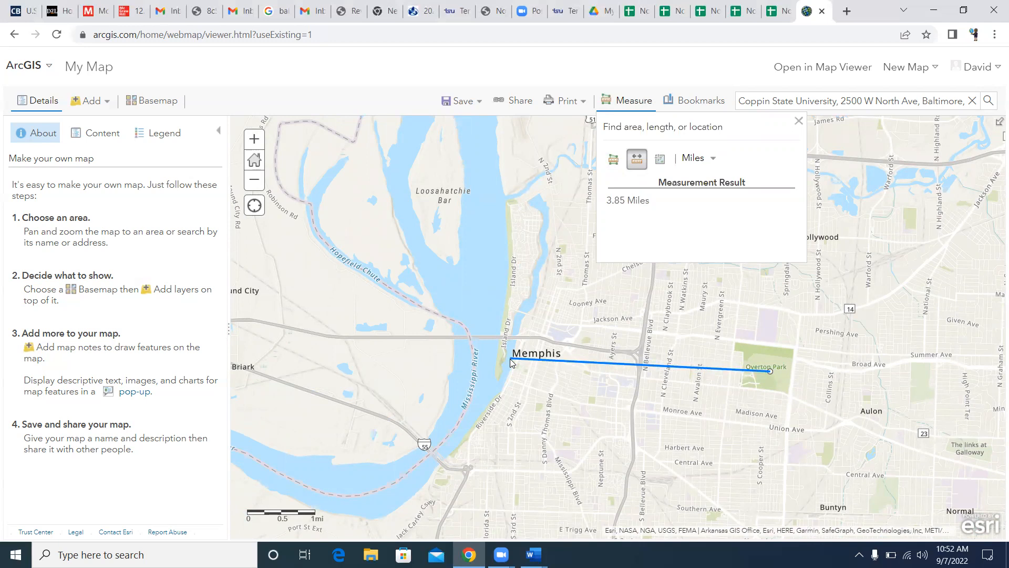
click(800, 125)
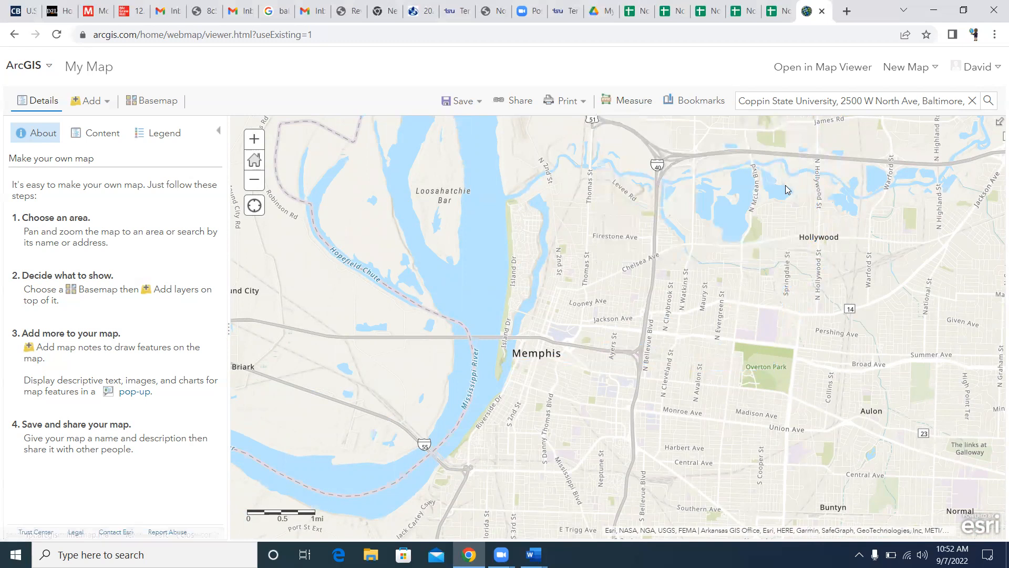
Measure the distance in miles from Overton Park north past Hollywood, then close the measurement and show the wider Memphis region.
click(631, 106)
click(636, 160)
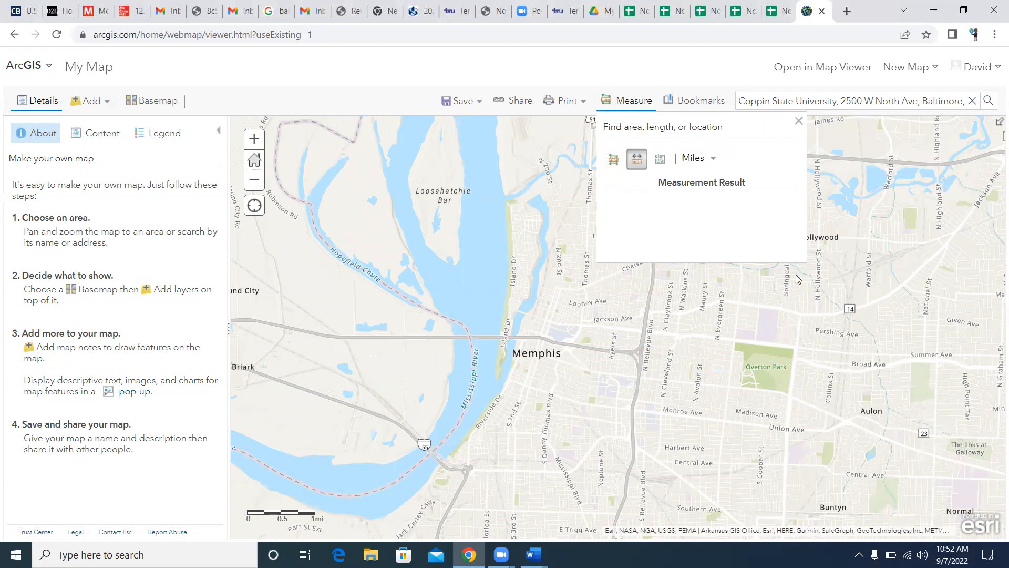
click(778, 373)
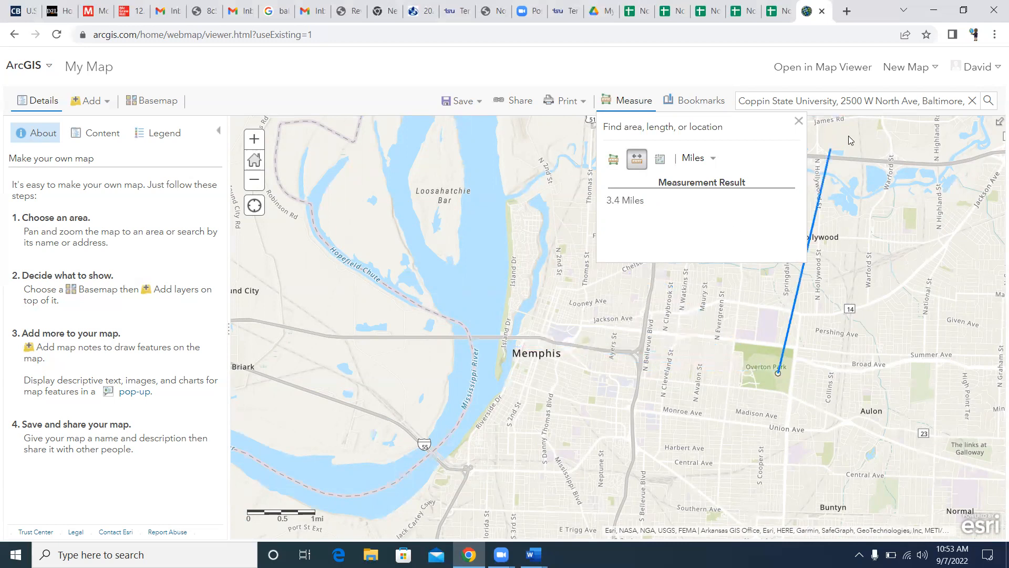
click(799, 122)
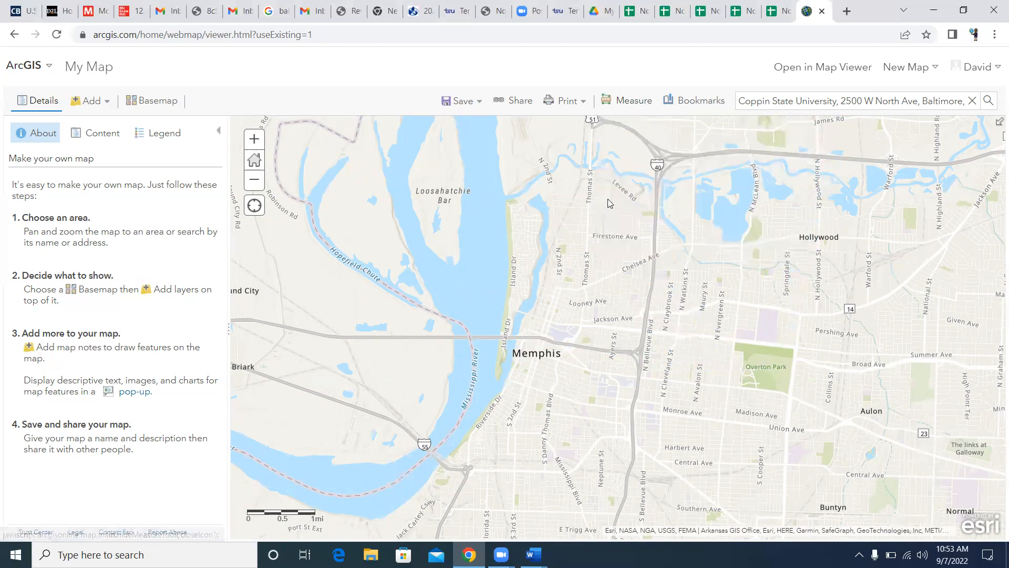
scroll(565, 247, down, 2)
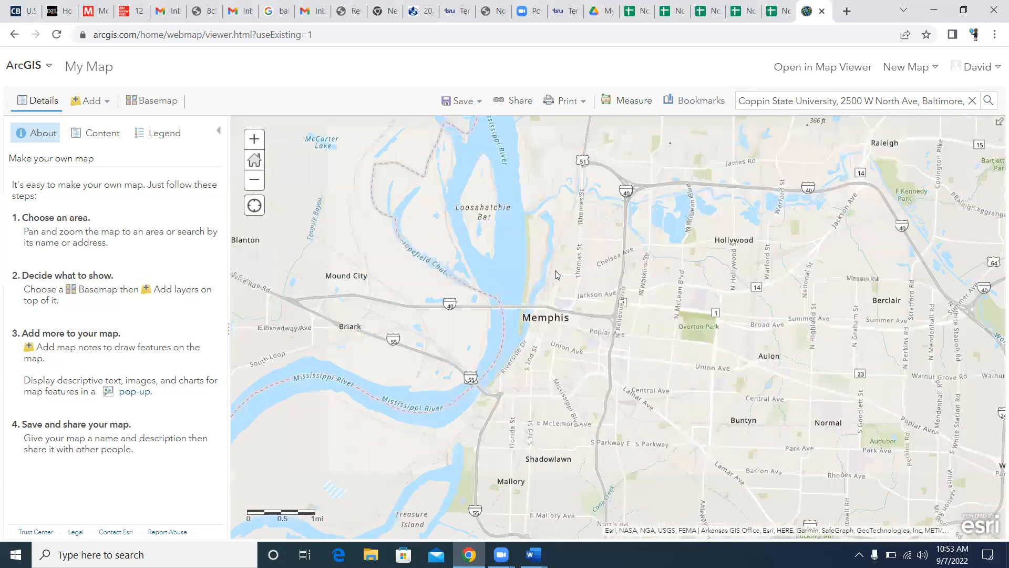
scroll(563, 276, down, 2)
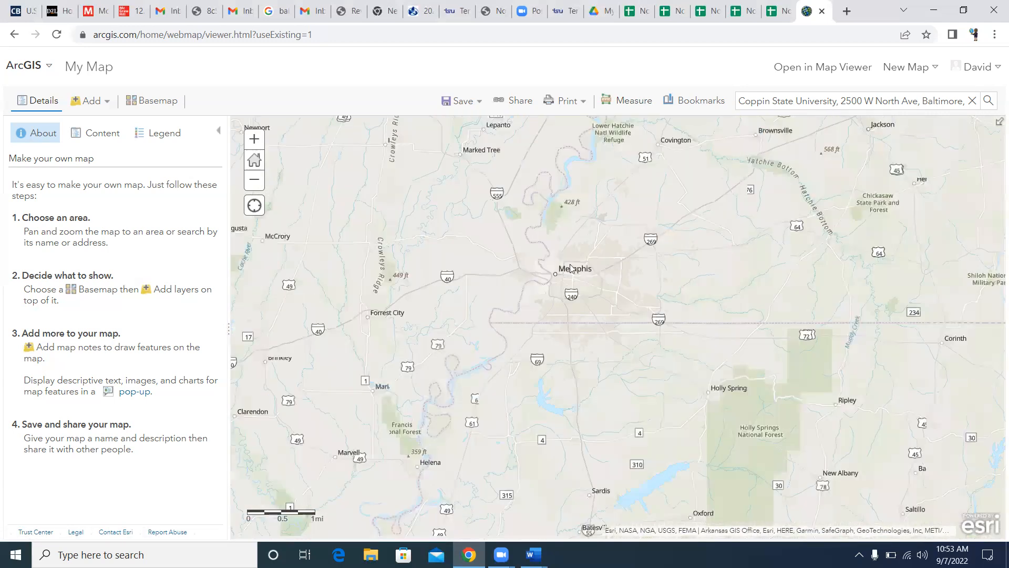
Switch to the Group 1 spreadsheet and check the water body distance in L2 and the average elevation in F3.
click(638, 12)
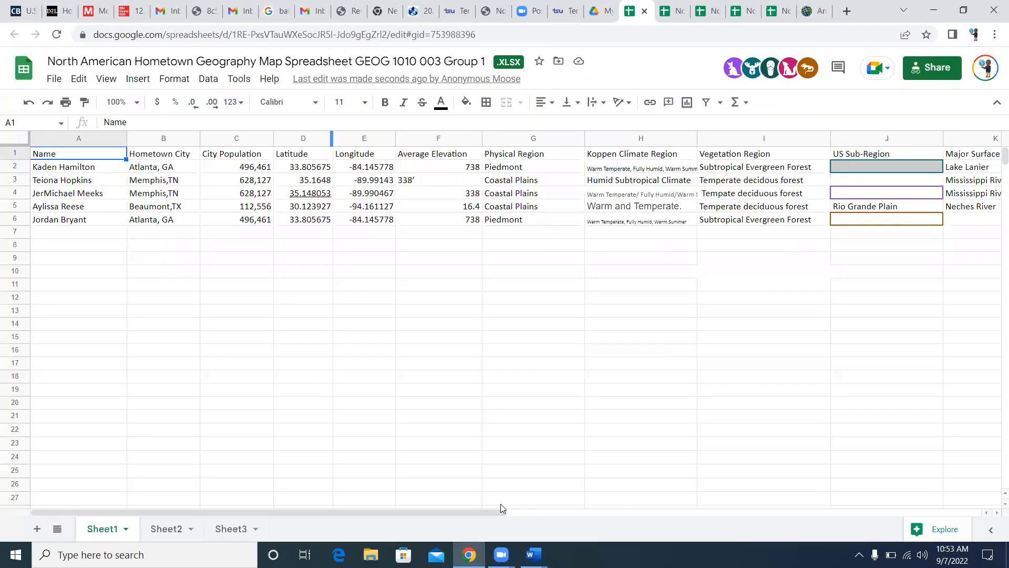
drag(490, 511, 628, 513)
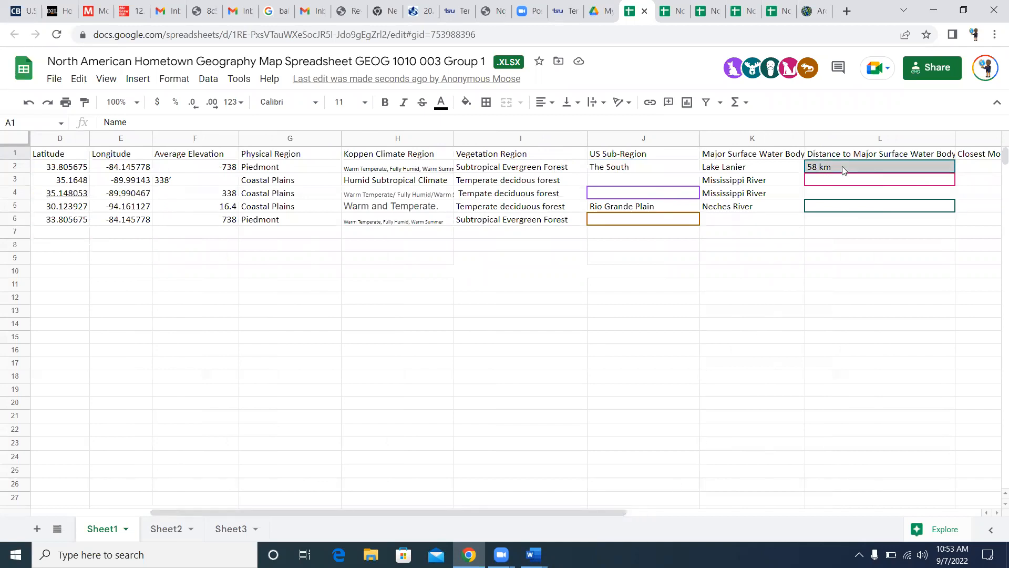
click(830, 171)
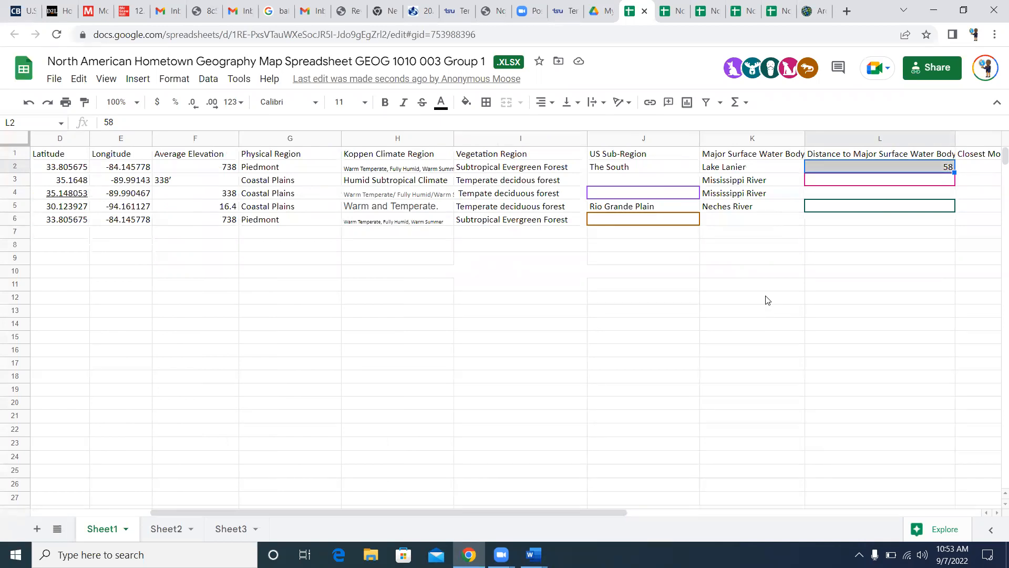
click(184, 183)
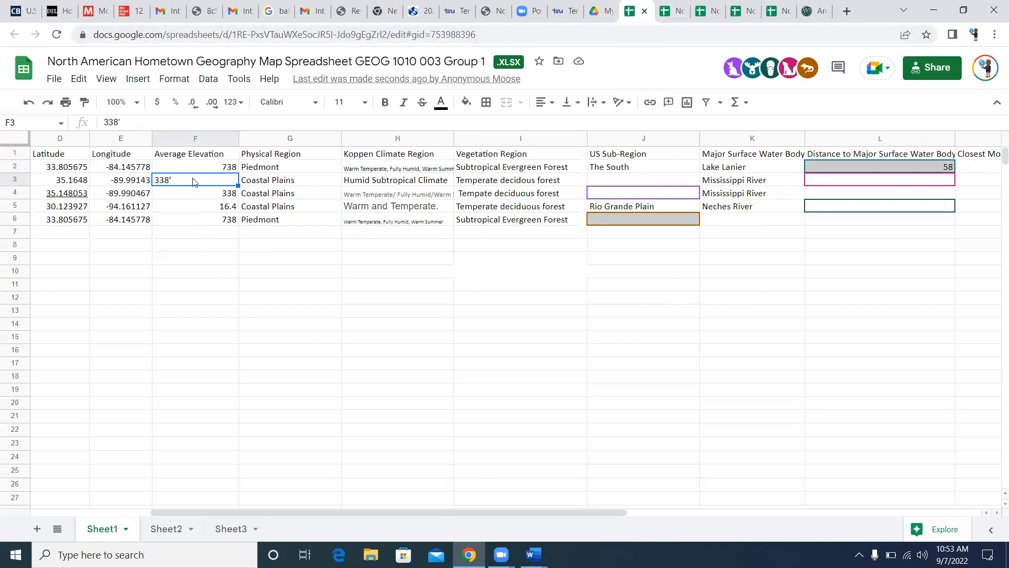
Look through the Group 2, Group 3 and Group 4 spreadsheets, including the water body and mountain columns.
click(676, 21)
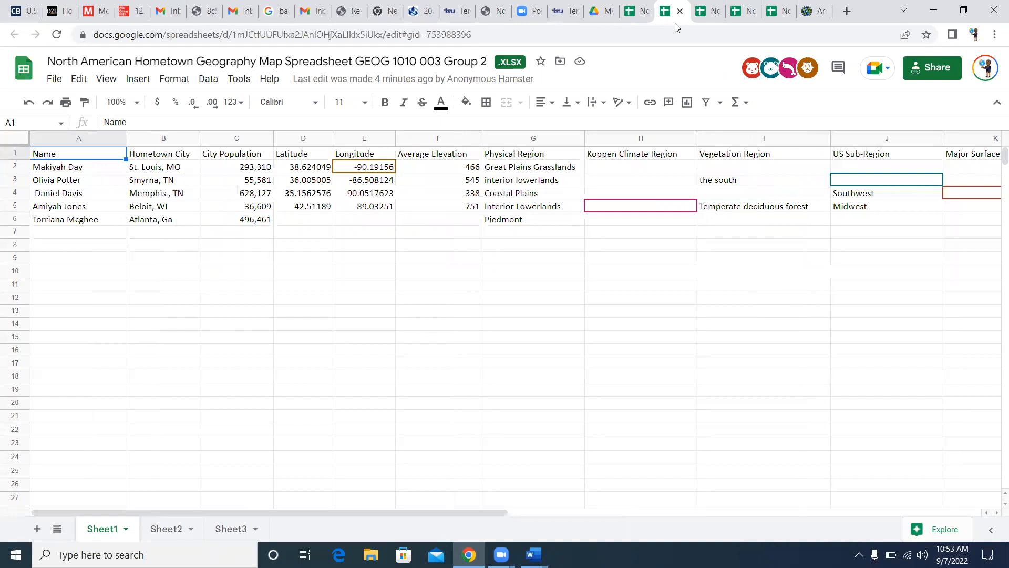
key(ctrl+Tab)
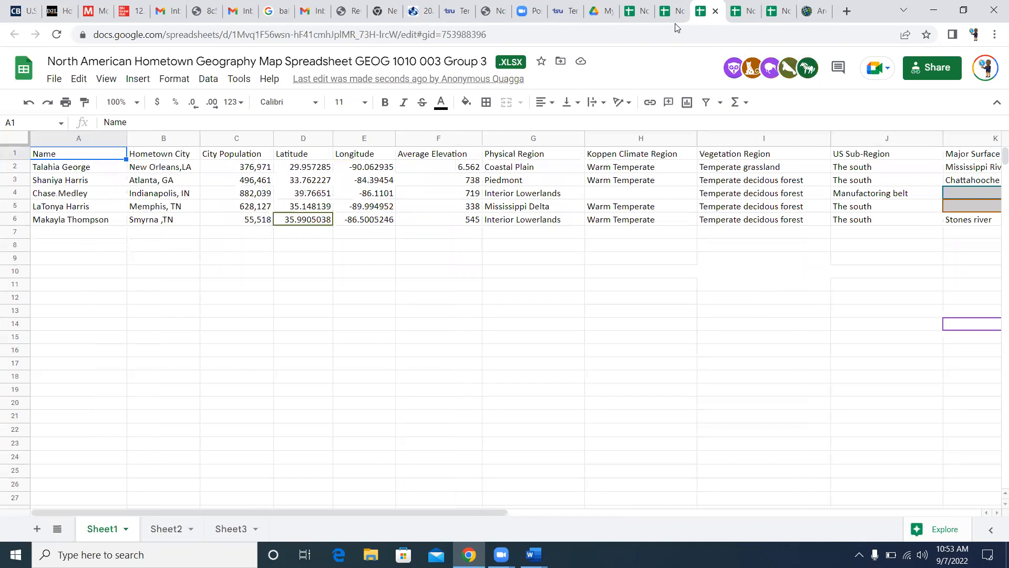
drag(477, 515, 769, 539)
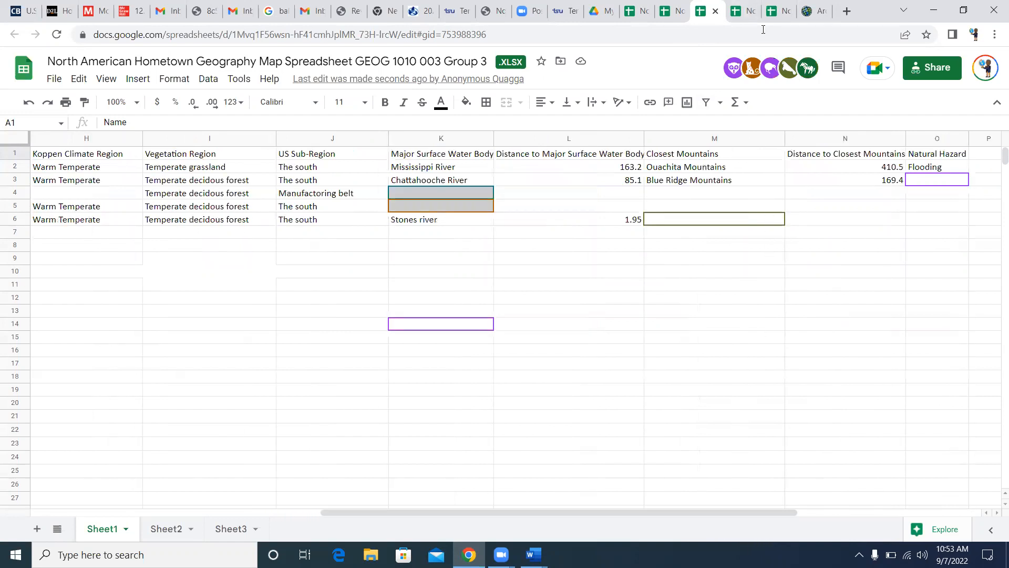
click(757, 12)
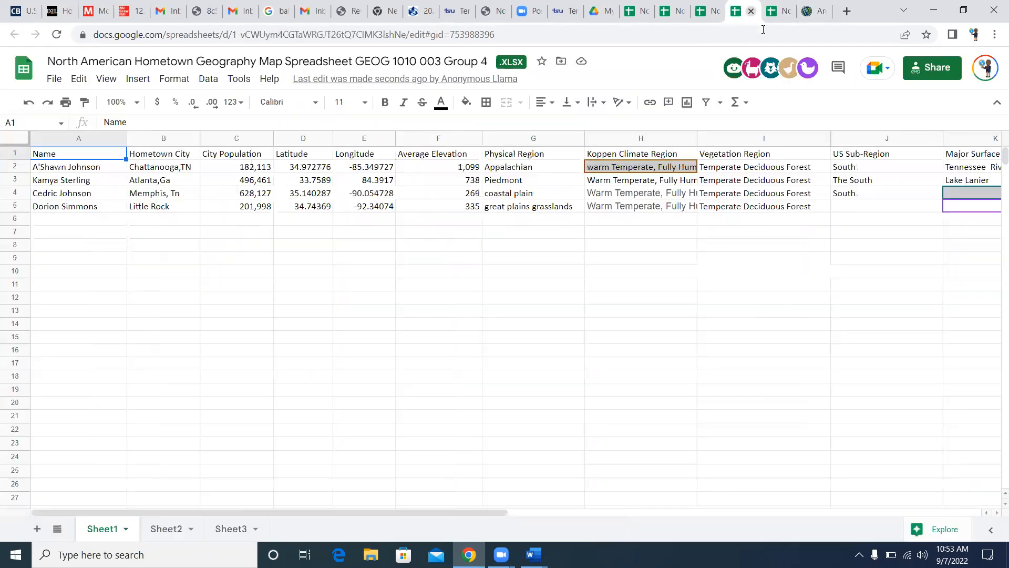
drag(494, 509, 630, 526)
Return to the Group 3 spreadsheet, download it as Microsoft Excel (.xlsx) and open the file in Excel for editing.
click(705, 12)
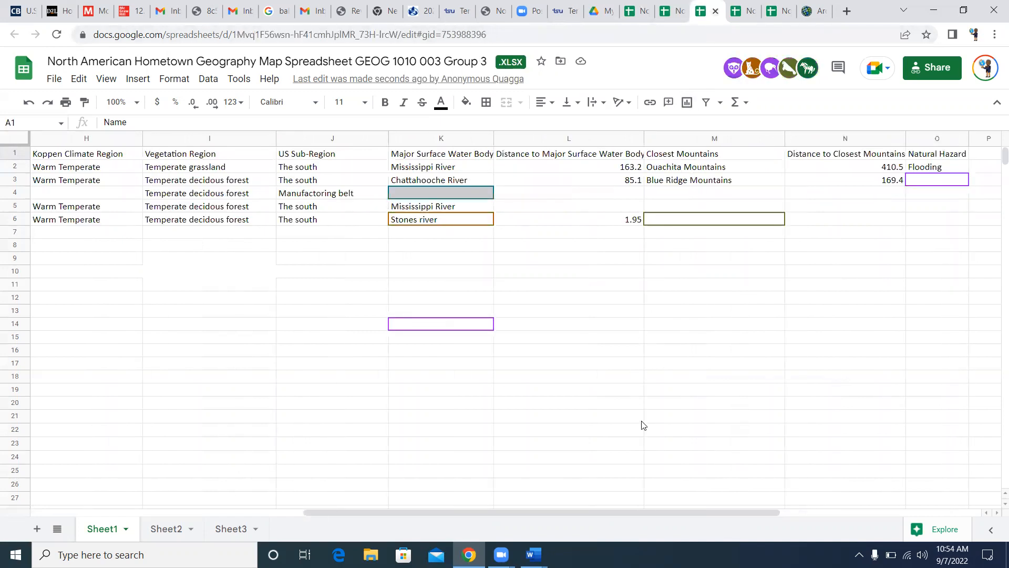
click(626, 507)
drag(587, 510, 192, 502)
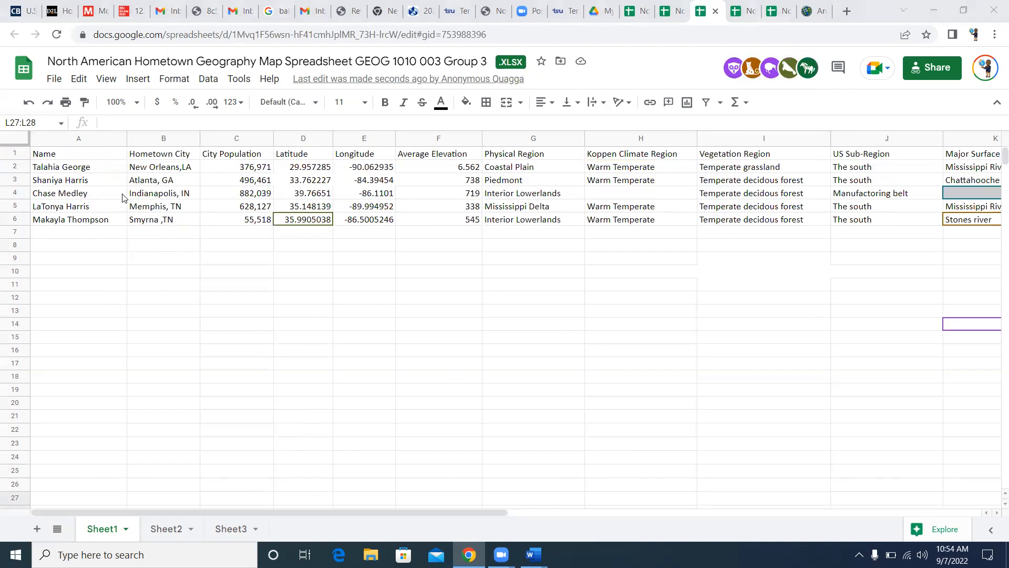
click(53, 80)
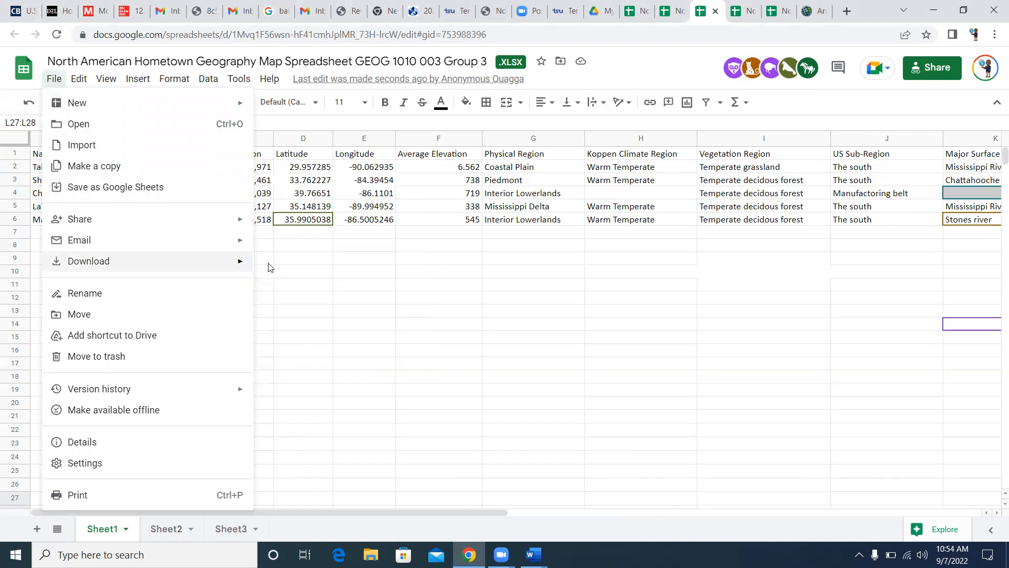
mouse_move(215, 263)
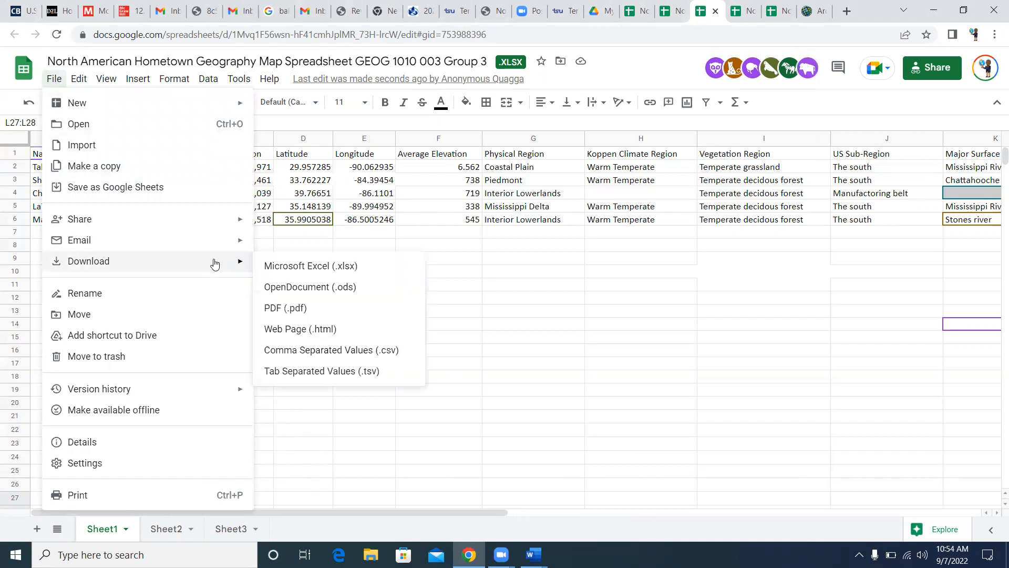
click(295, 267)
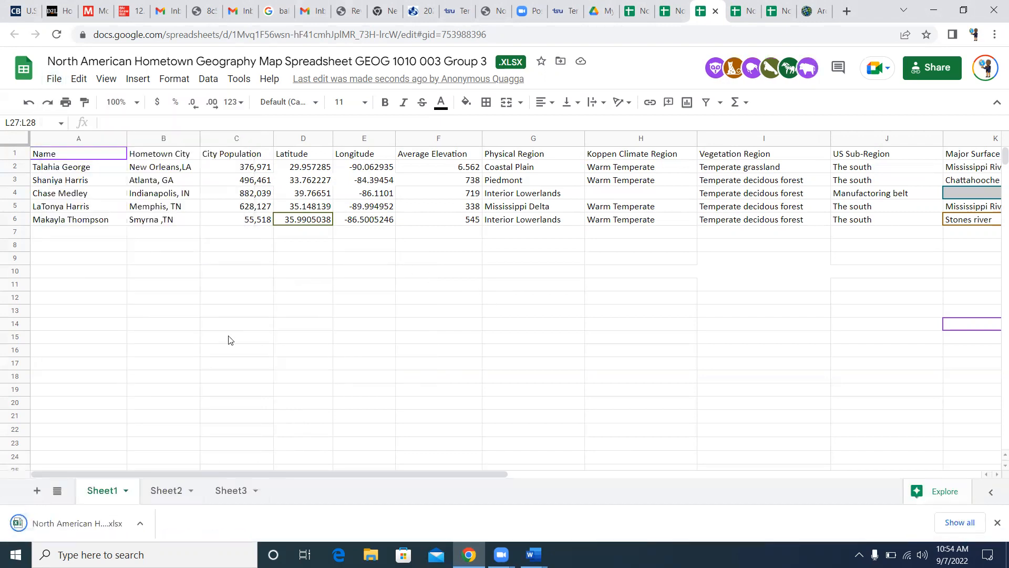
click(86, 525)
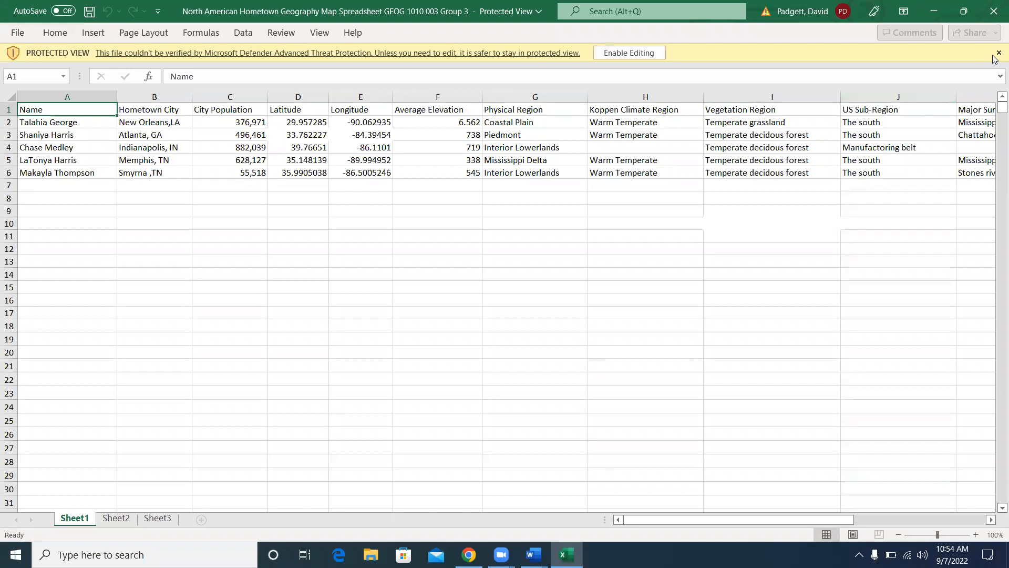
click(632, 54)
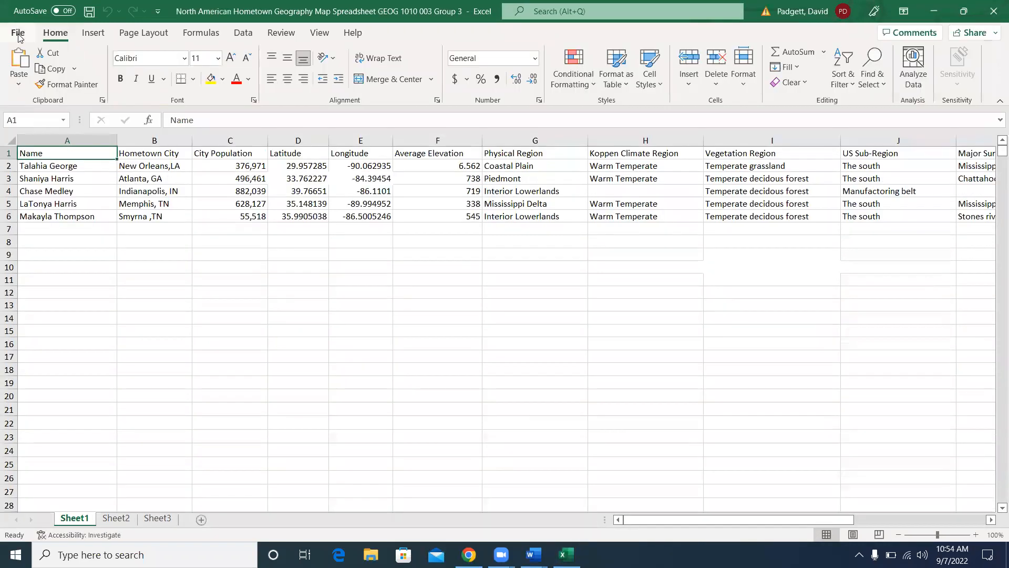
Save the workbook in Documents > GEOG 1010 Fall 2022 as "North American Hometown Geography Map Spreadsheet GEOG 1010 003 Group 2 demo".
click(18, 36)
click(47, 208)
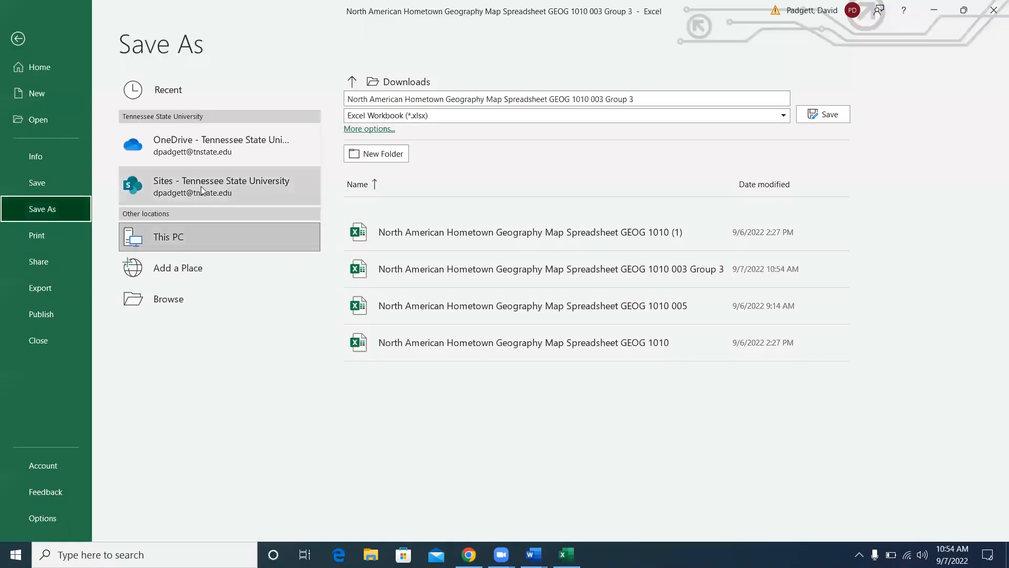
click(197, 297)
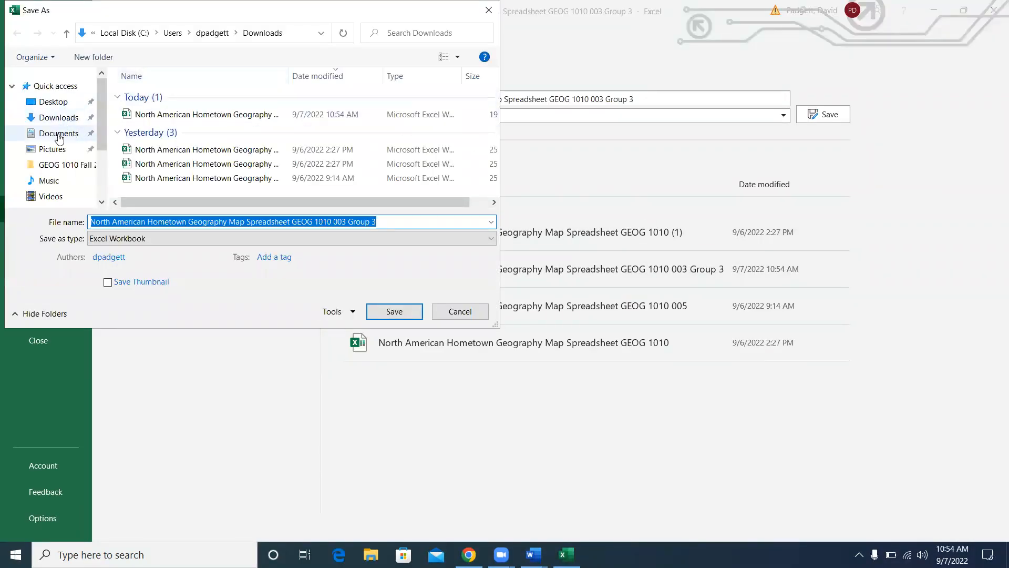
click(59, 135)
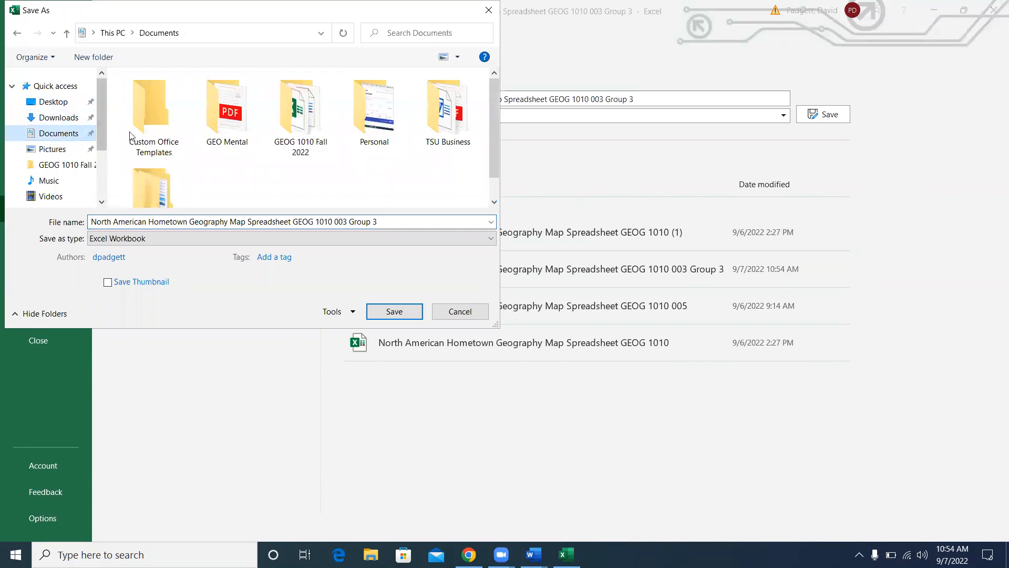
double_click(301, 116)
click(299, 110)
click(400, 221)
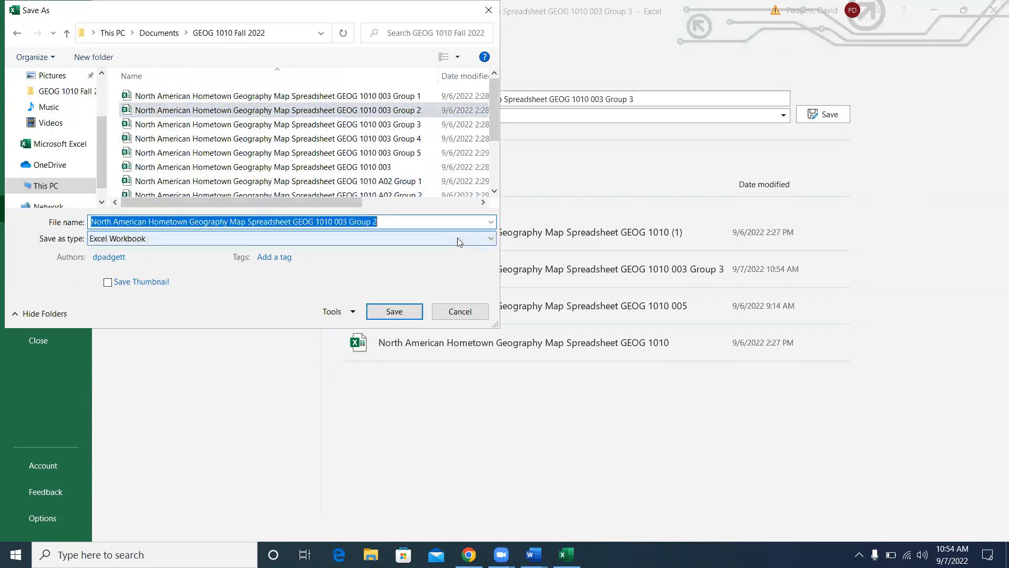
key(End)
text(d)
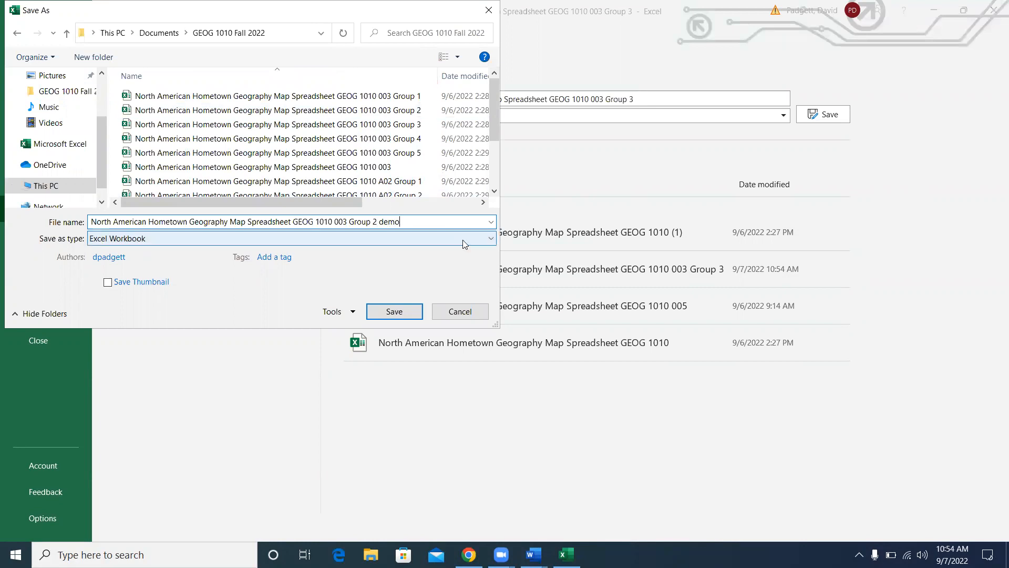
click(398, 318)
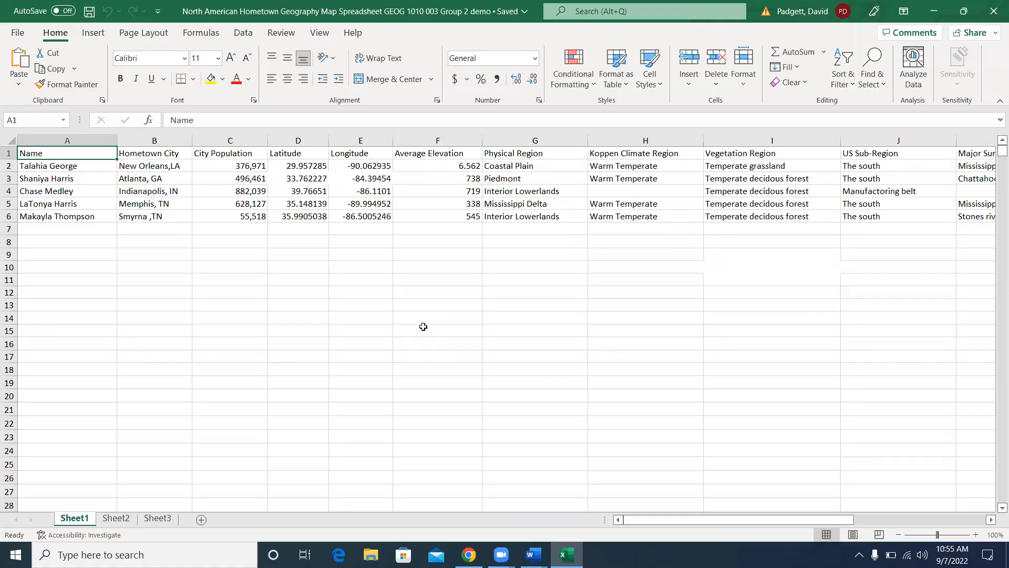
Save a copy of the Group 2 demo workbook as CSV (Comma delimited) in the same folder and dismiss the data loss notice.
click(17, 36)
click(51, 210)
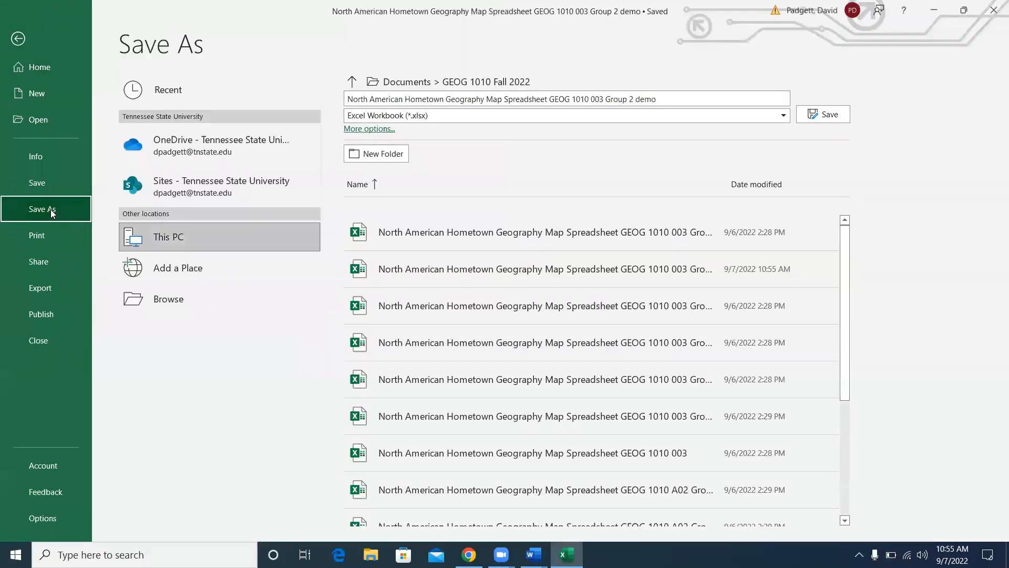
click(189, 302)
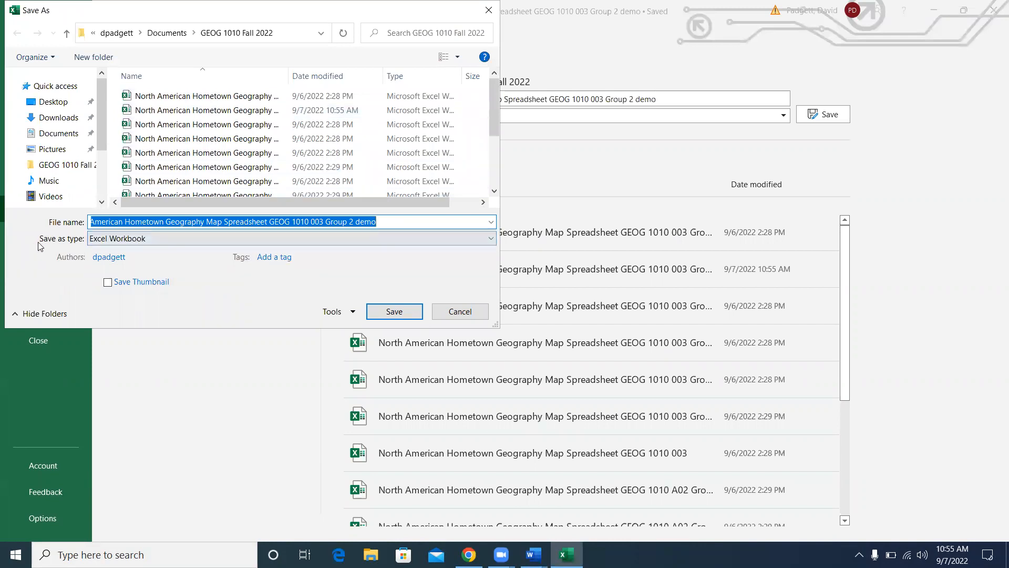
click(138, 240)
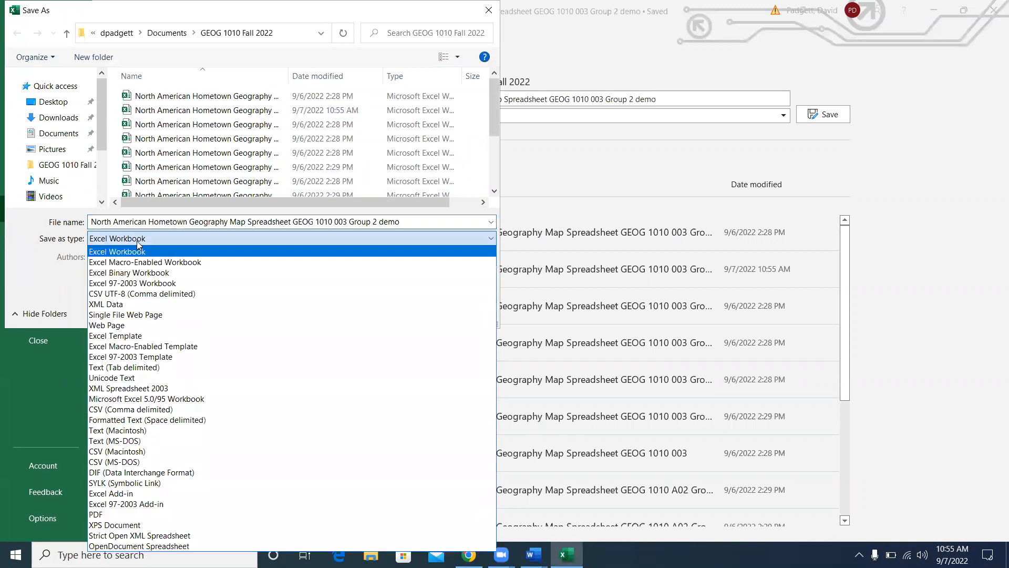
click(134, 410)
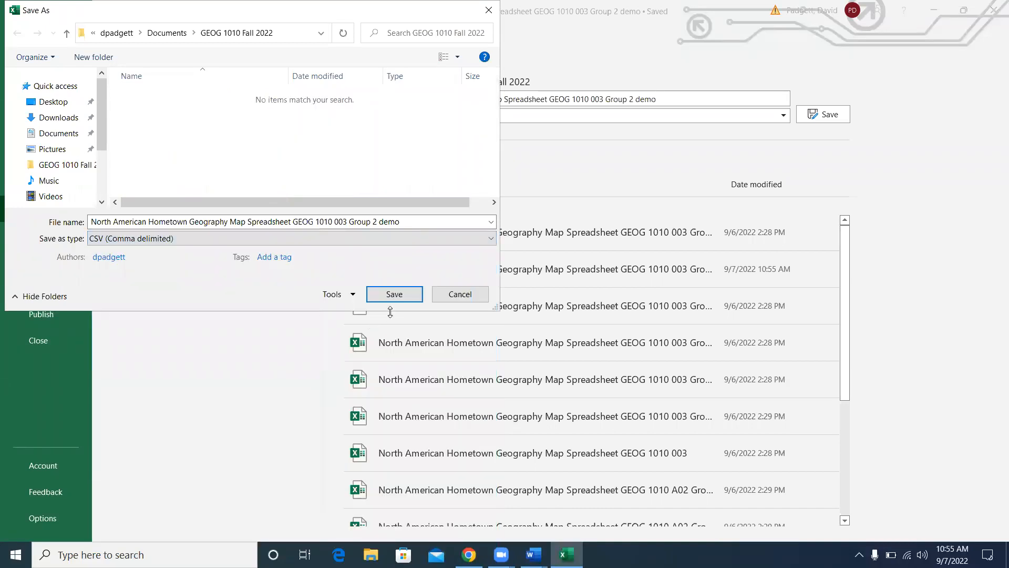
click(395, 293)
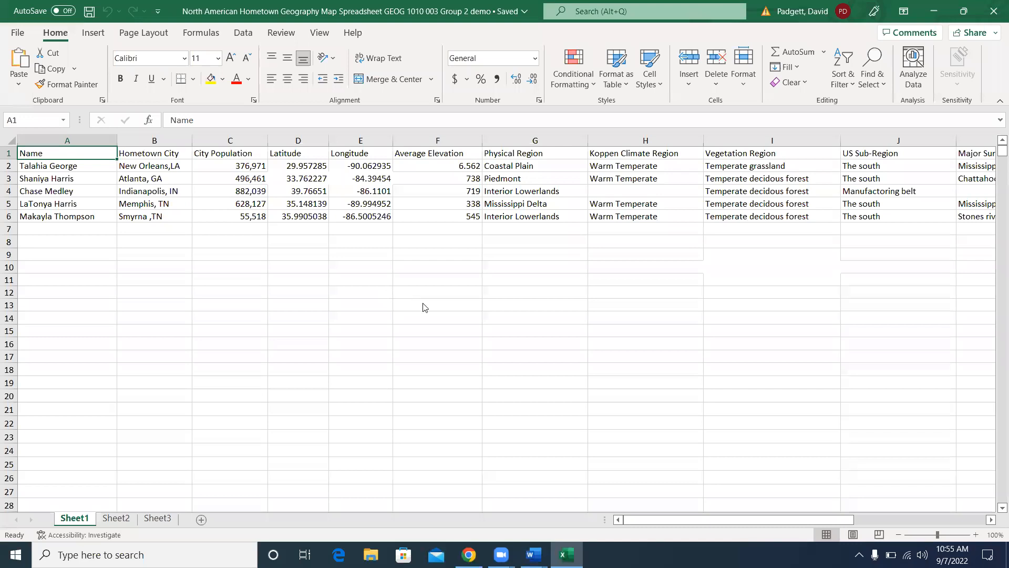
click(484, 322)
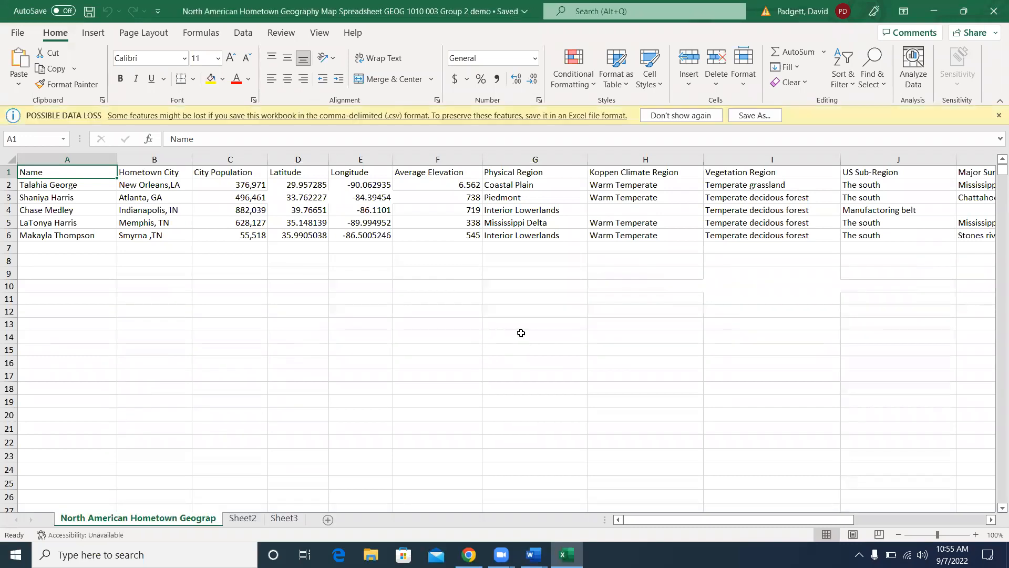
click(998, 116)
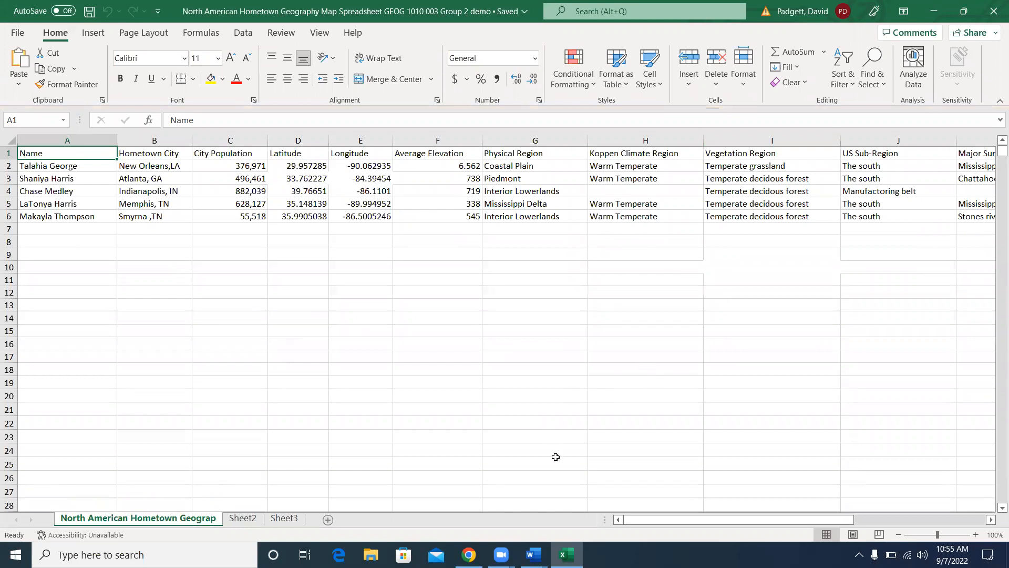
Switch to the ArcGIS Online map, import the Group 2 demo CSV file from GEOG 1010 Fall 2022 as a layer and dismiss the warning.
click(469, 555)
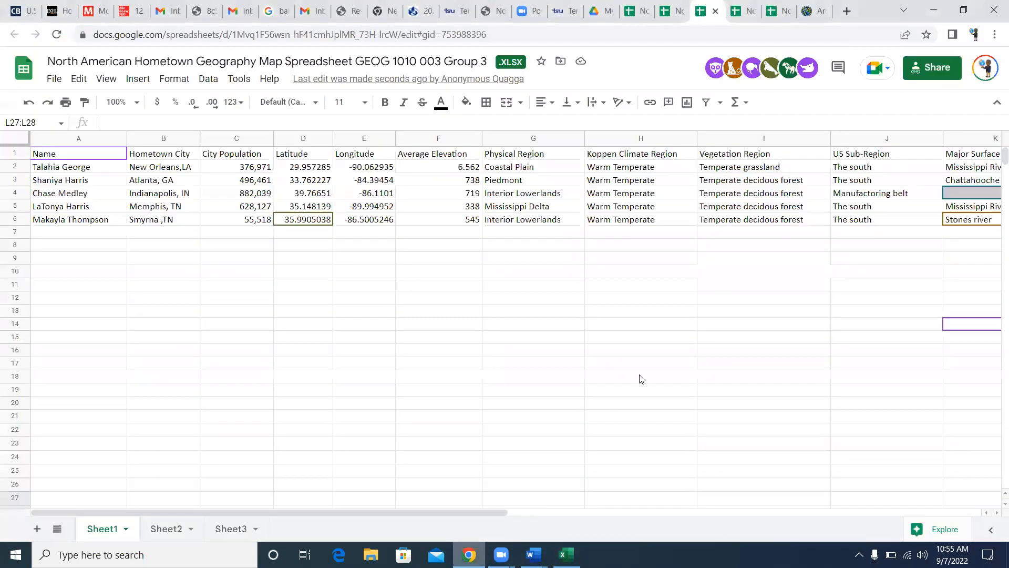
click(816, 13)
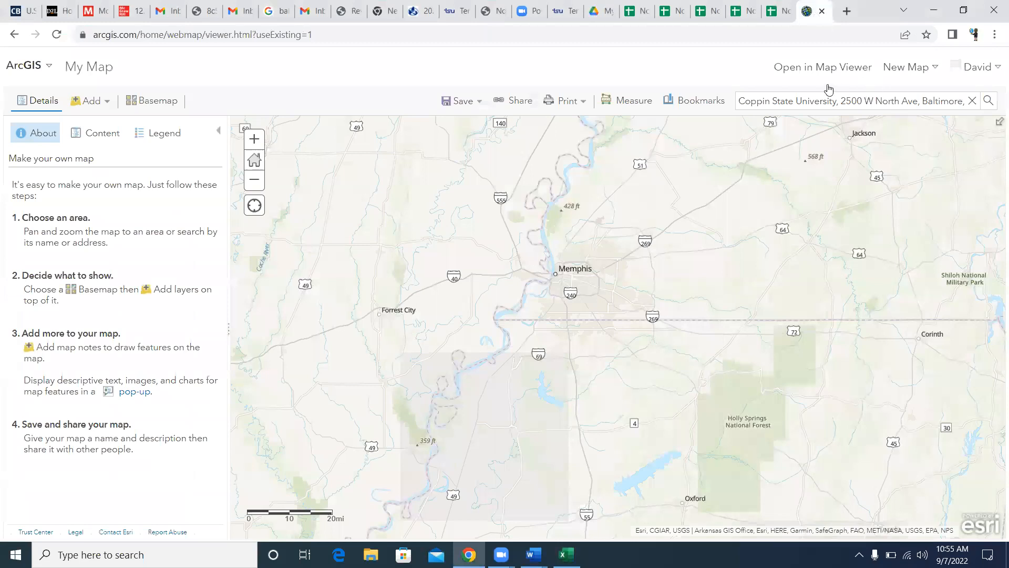
scroll(587, 222, down, 3)
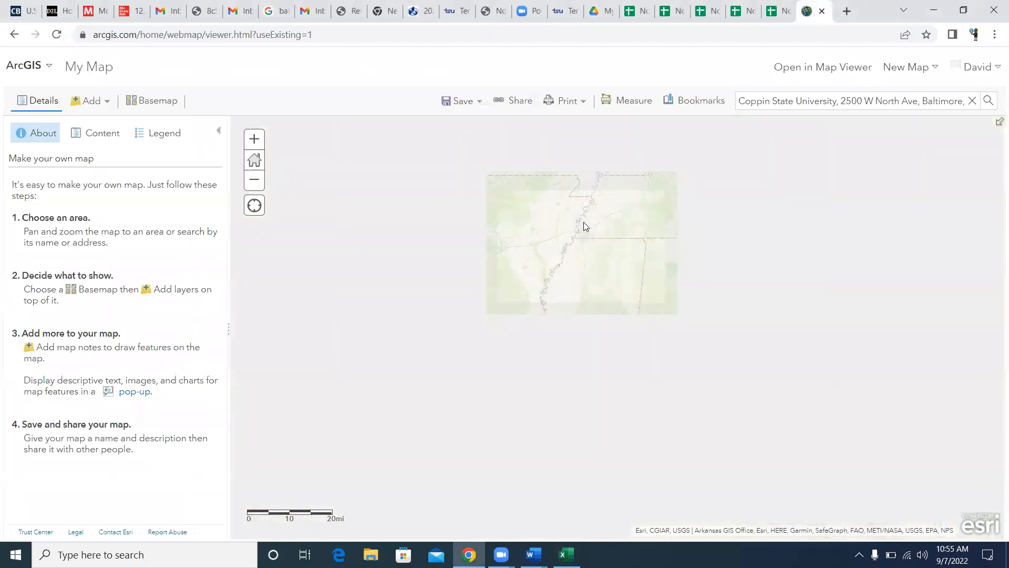
click(90, 101)
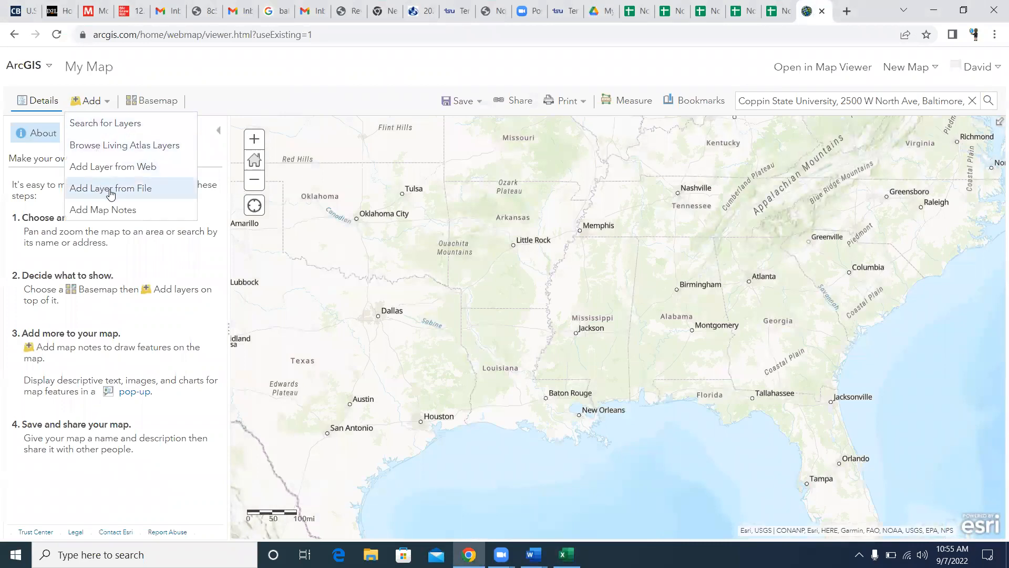
click(111, 190)
click(385, 342)
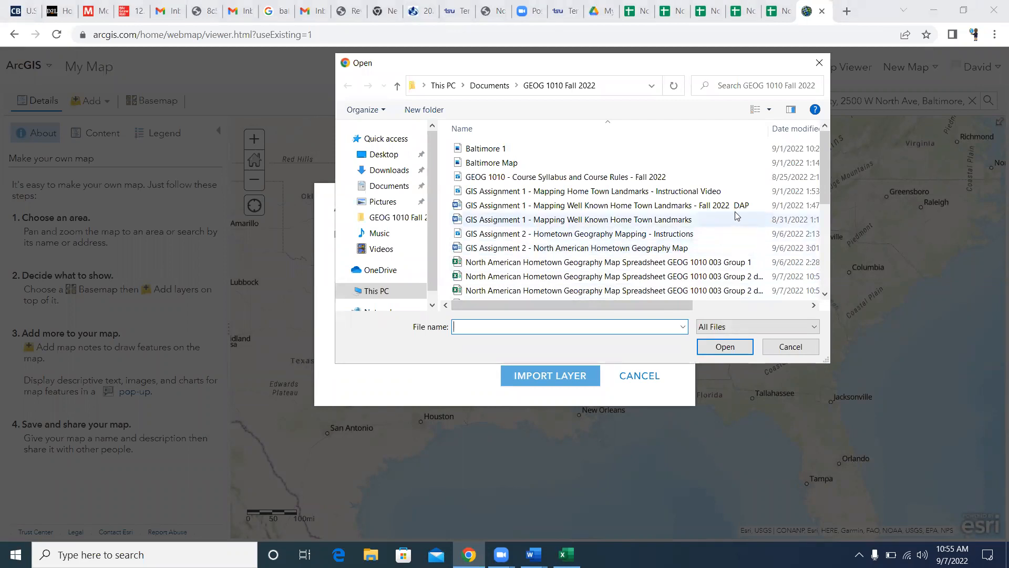
drag(772, 128, 823, 130)
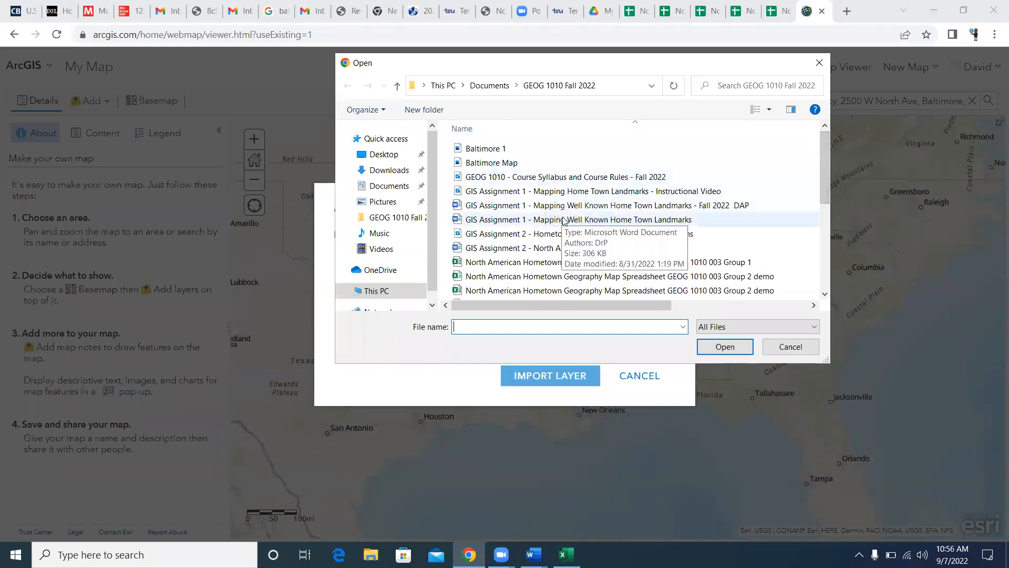
click(504, 278)
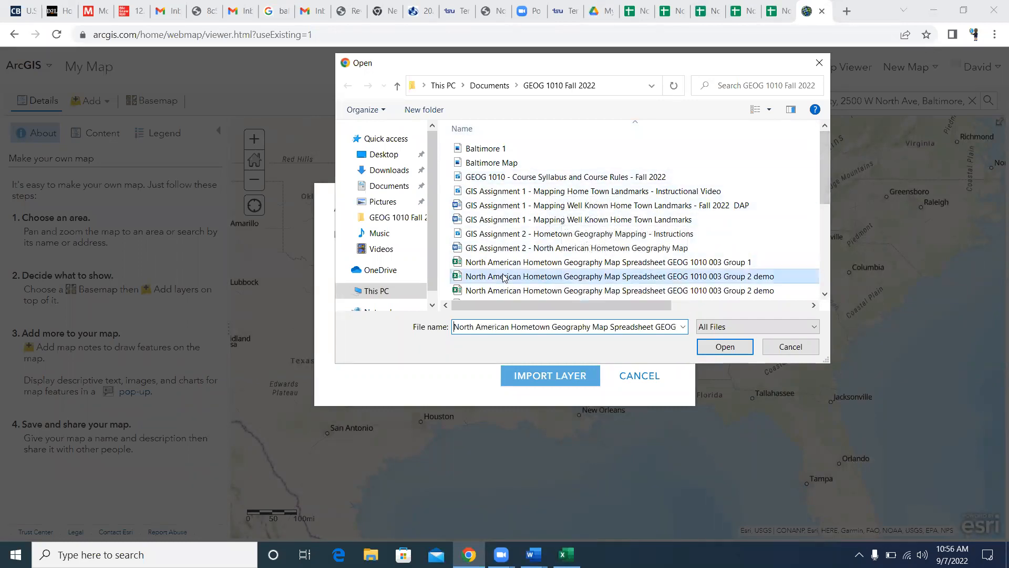
click(724, 347)
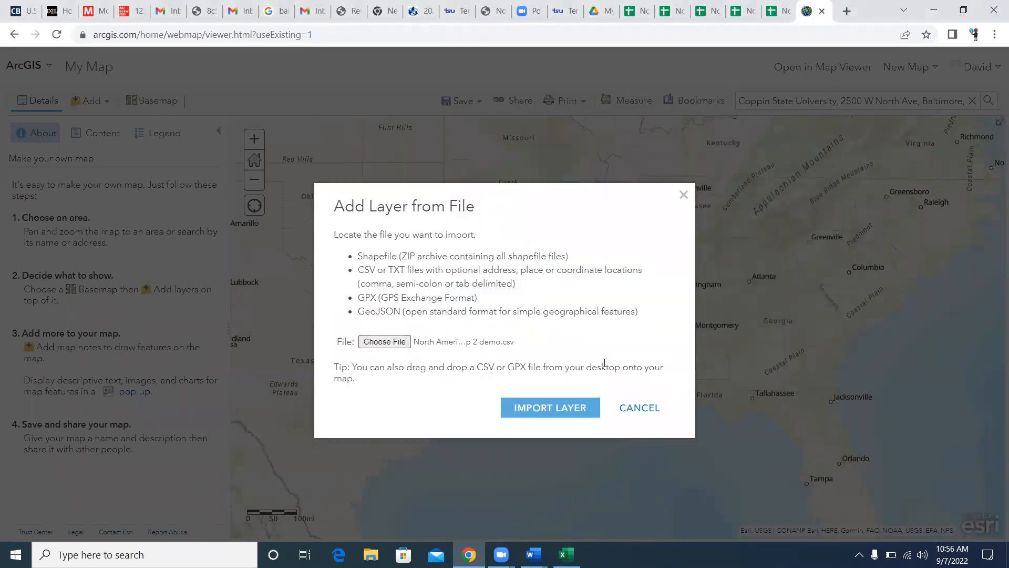
click(551, 405)
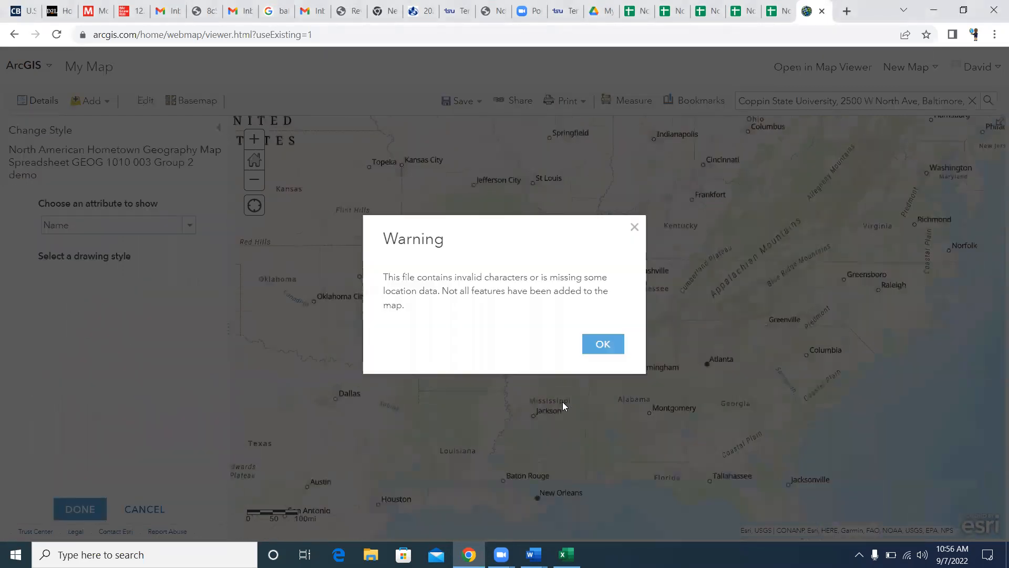
click(600, 344)
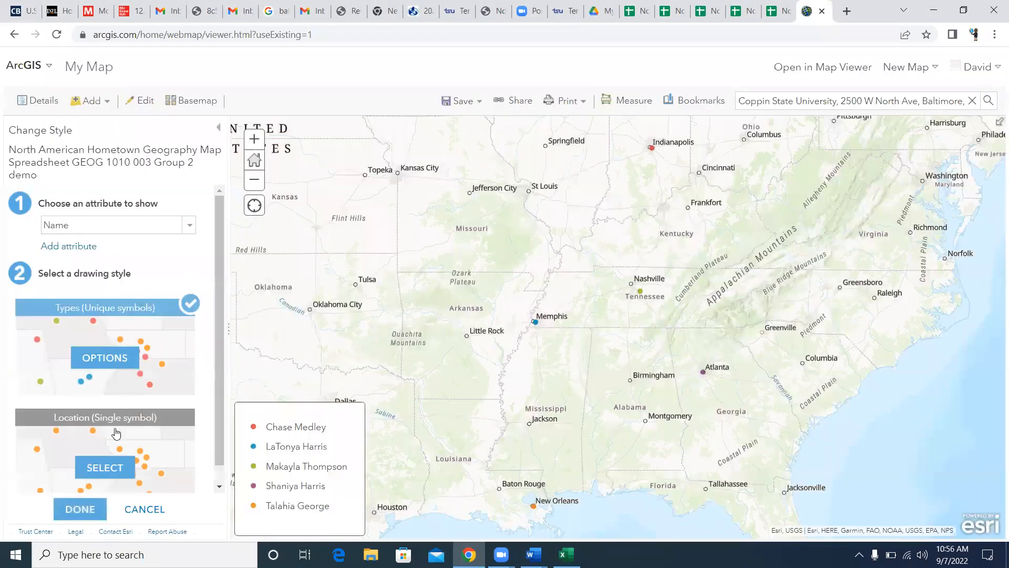
Accept the unique symbols style based on the Name attribute and show the map legend.
click(76, 509)
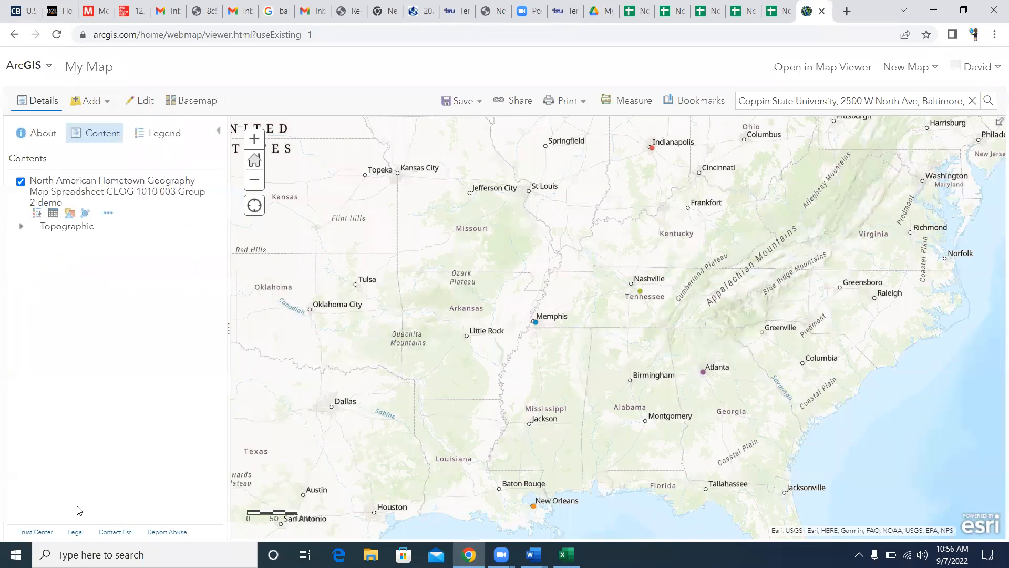
click(163, 142)
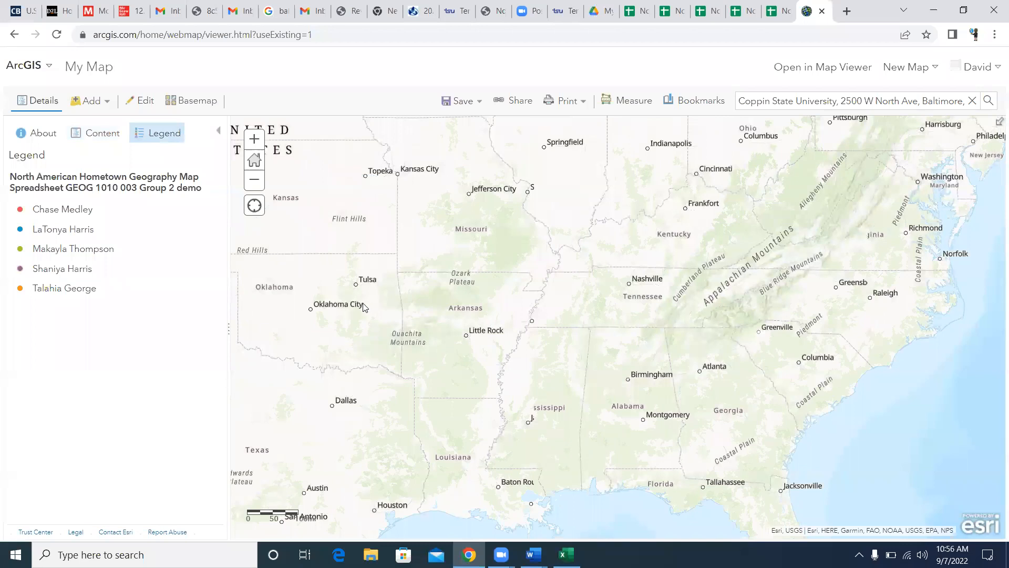
scroll(395, 288, down, 3)
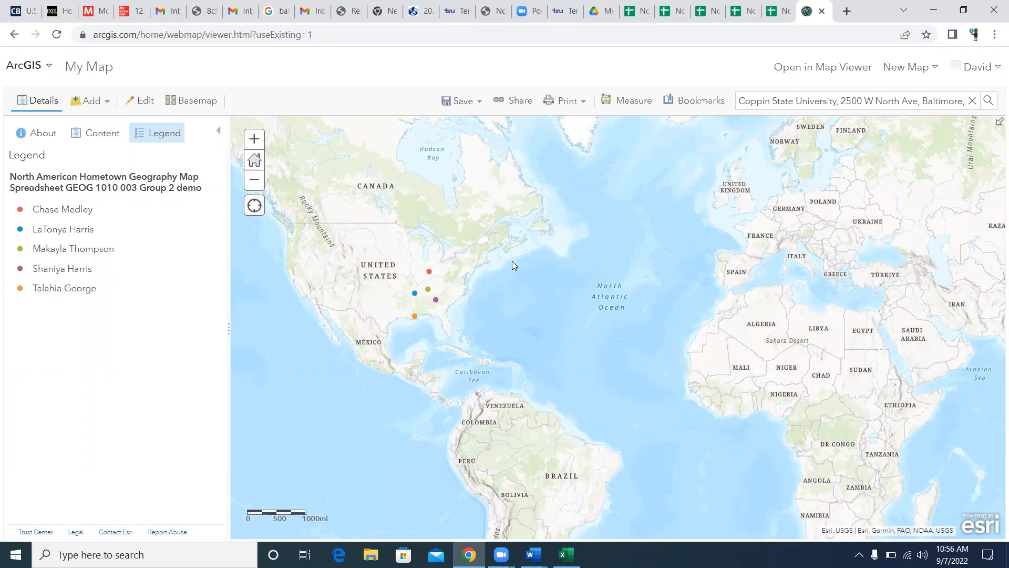
click(462, 105)
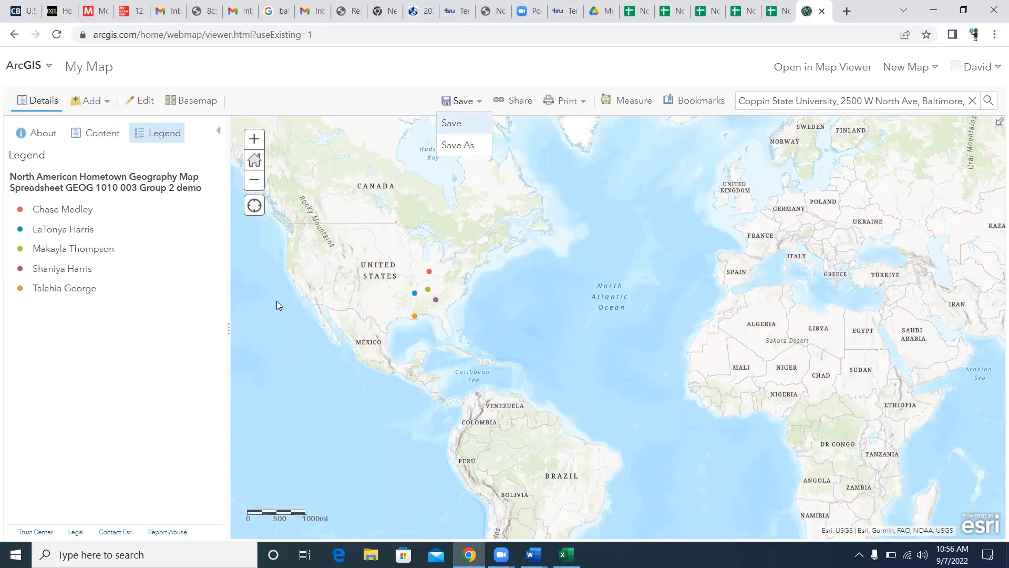
Read through all the attributes in the Indianapolis point's pop-up and close it.
scroll(277, 301, up, 1)
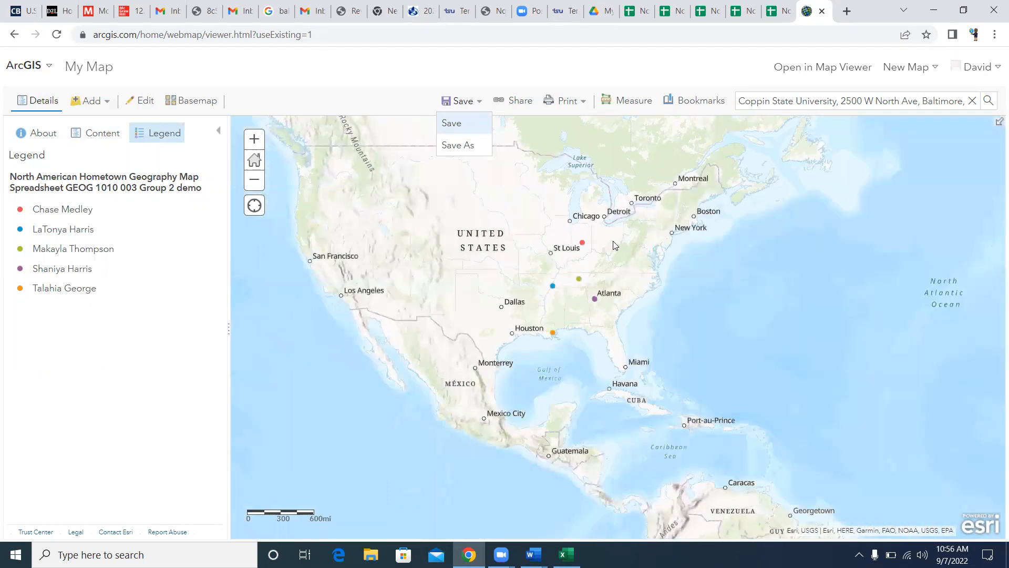
click(583, 244)
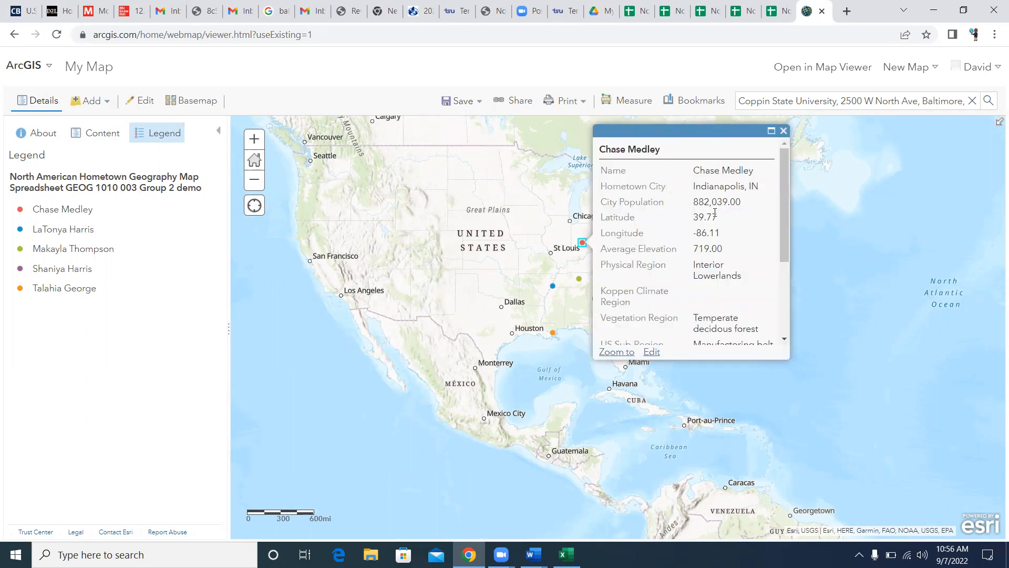
scroll(783, 228, down, 3)
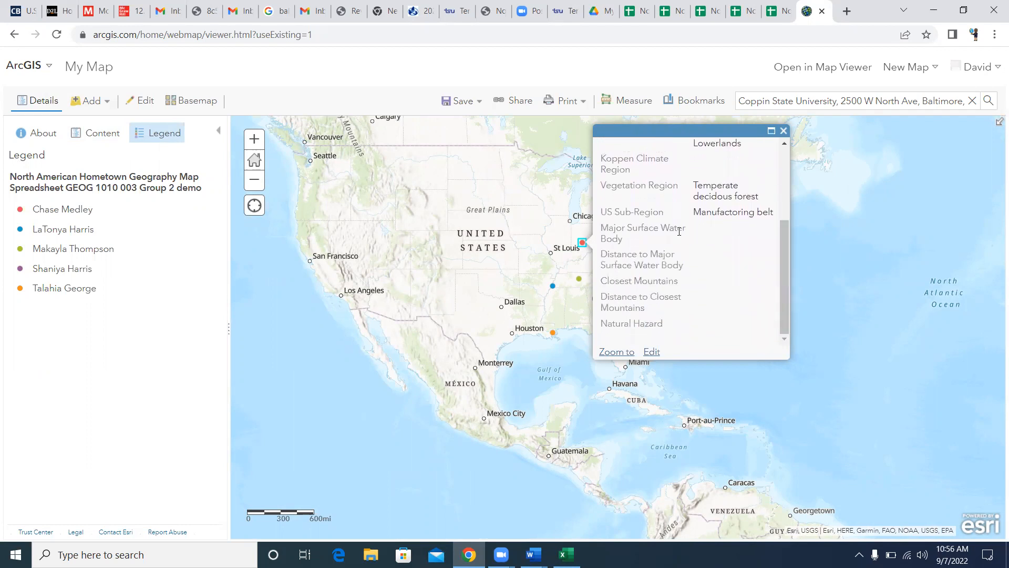
drag(780, 296, 798, 212)
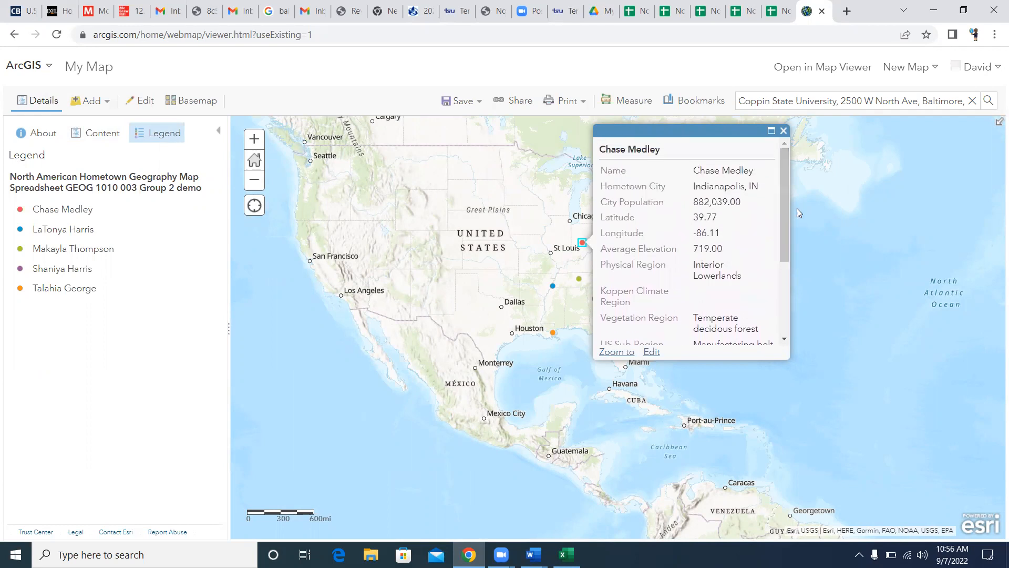
click(783, 131)
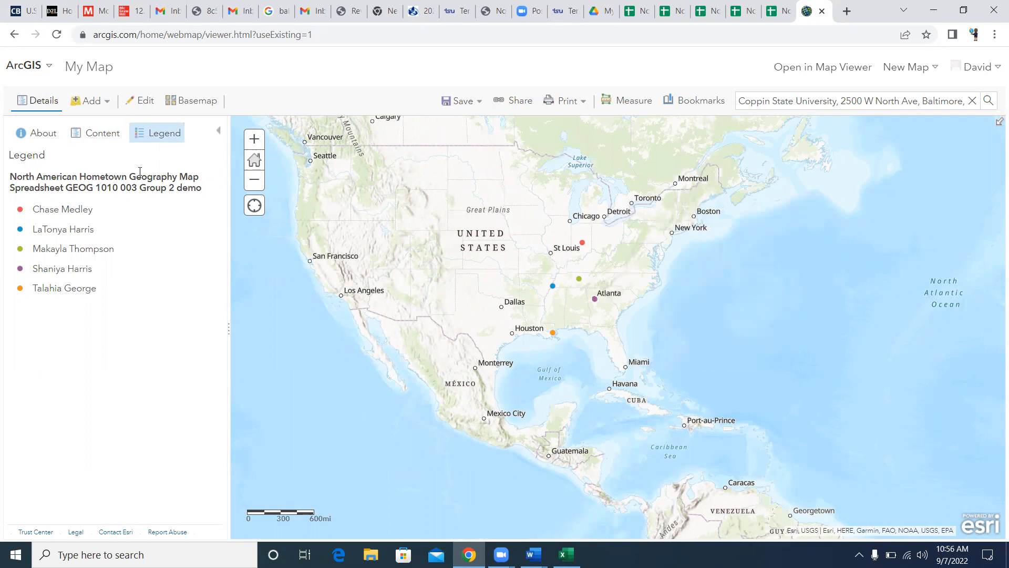
Restyle the Group 2 demo layer by the Average Elevation attribute, keeping the Counts and Amounts (Size) drawing style.
click(102, 136)
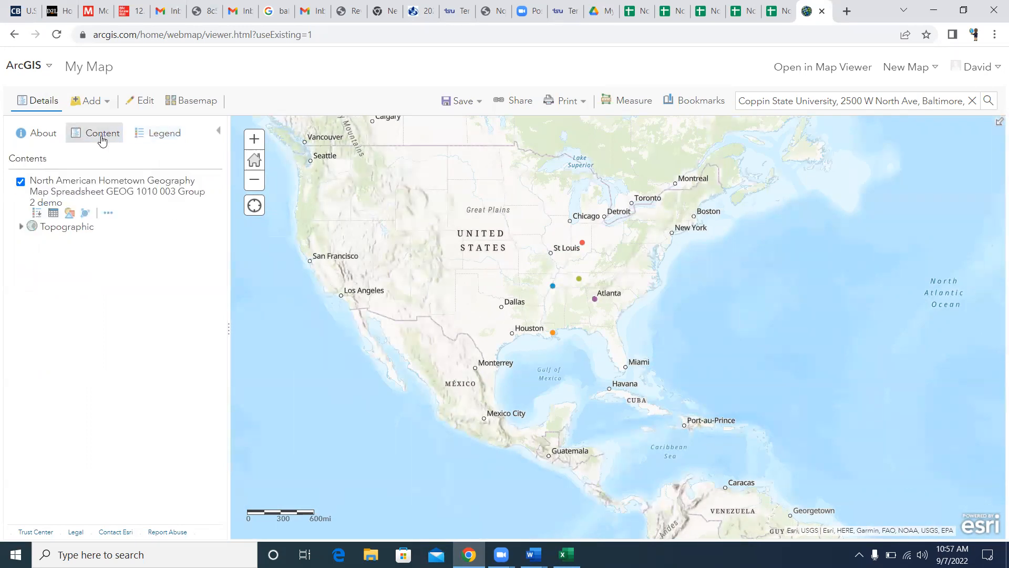
click(70, 214)
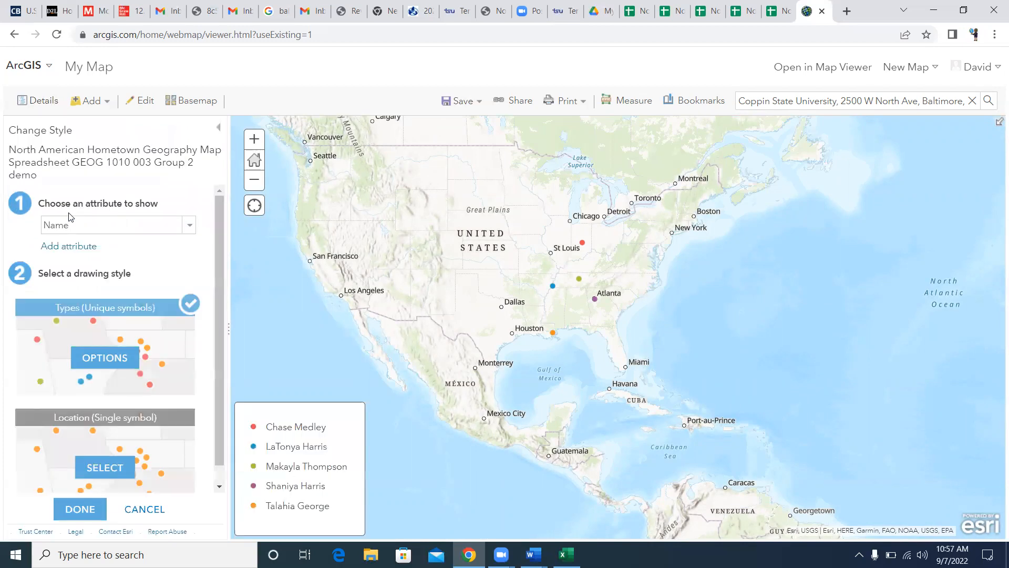
click(190, 226)
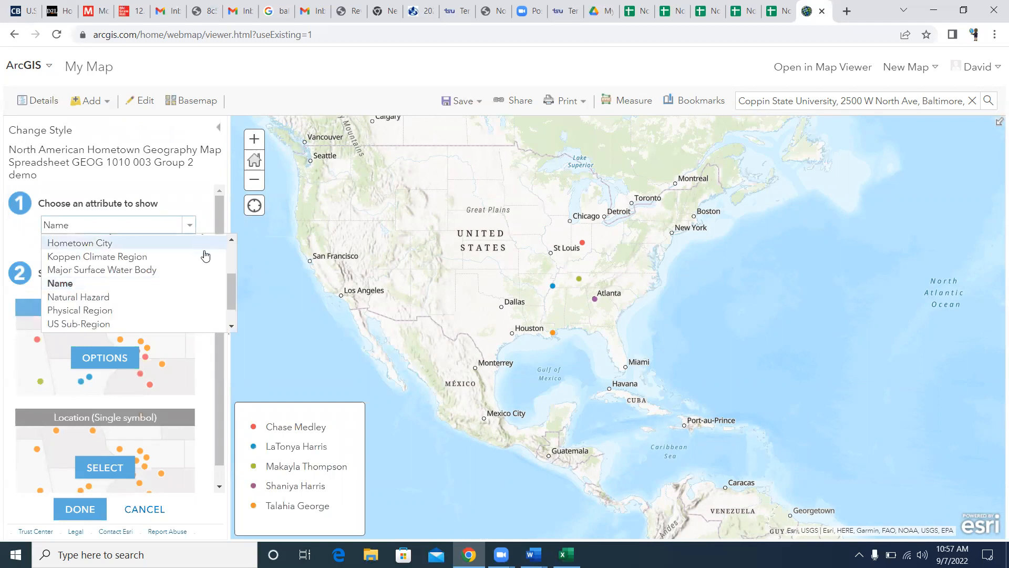
drag(228, 282, 235, 253)
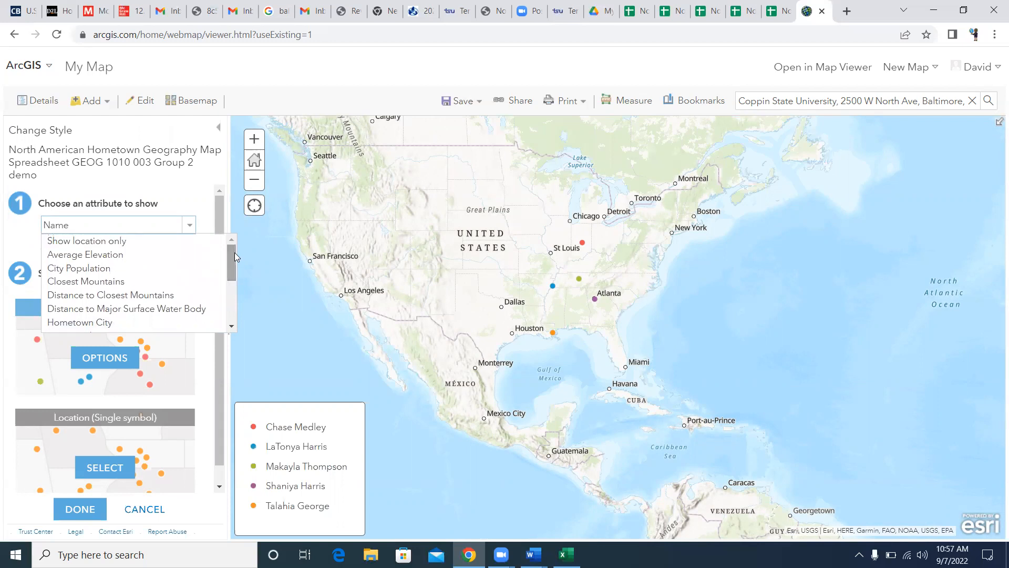
click(134, 258)
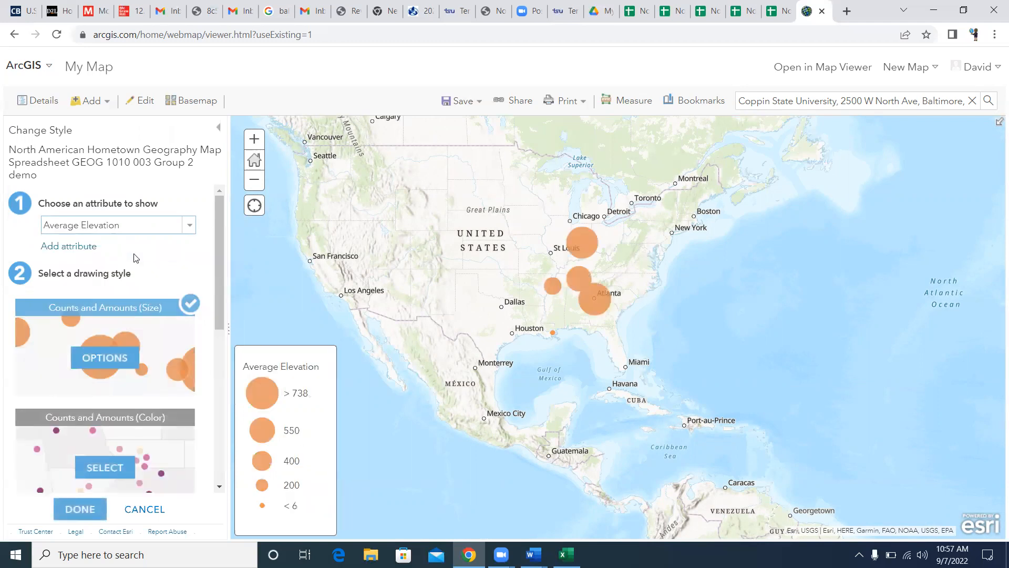
click(80, 509)
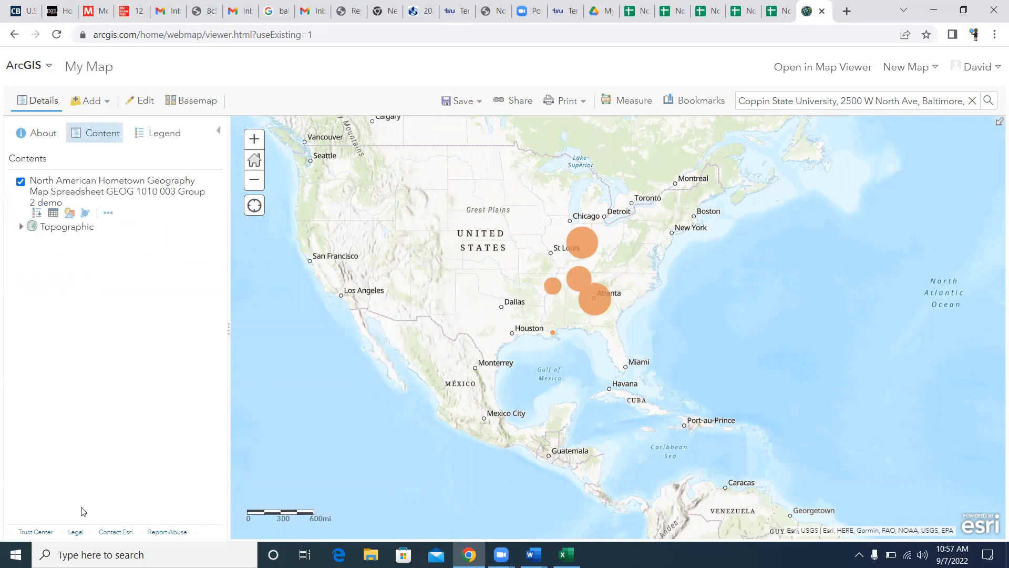
Show the map legend, inspect the New Orleans point's attributes in its pop-up and close it.
click(162, 135)
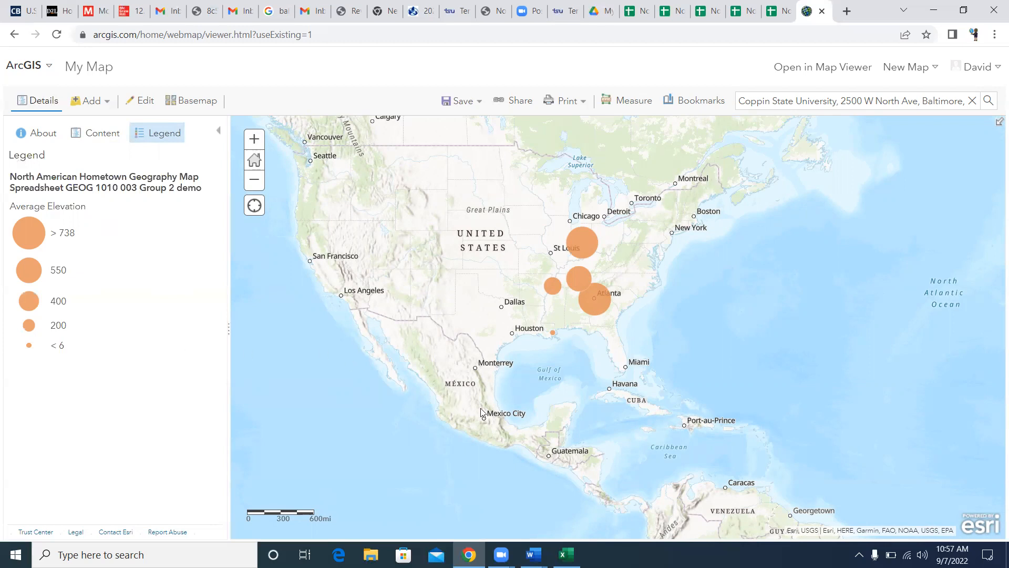
click(552, 334)
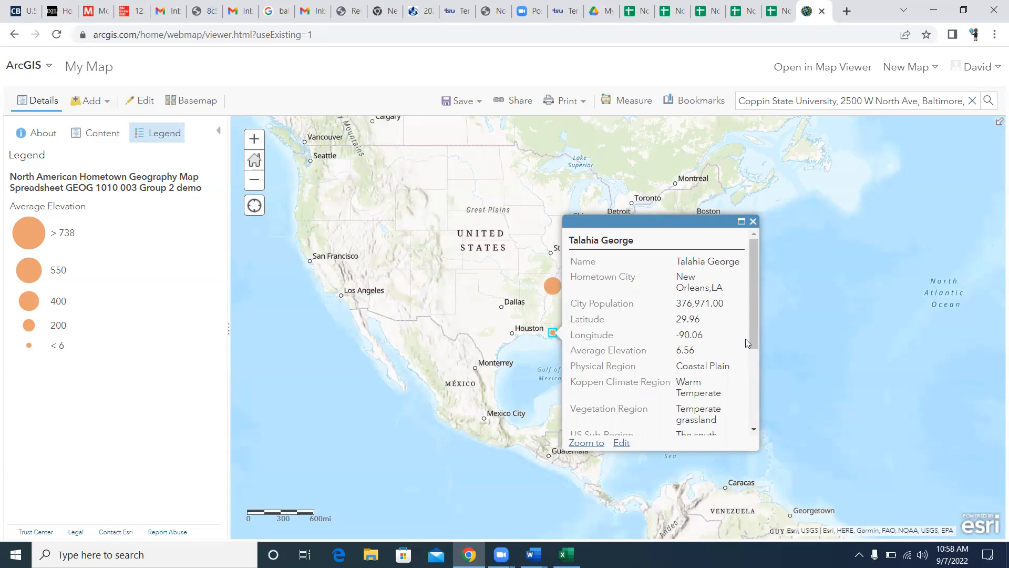
click(753, 222)
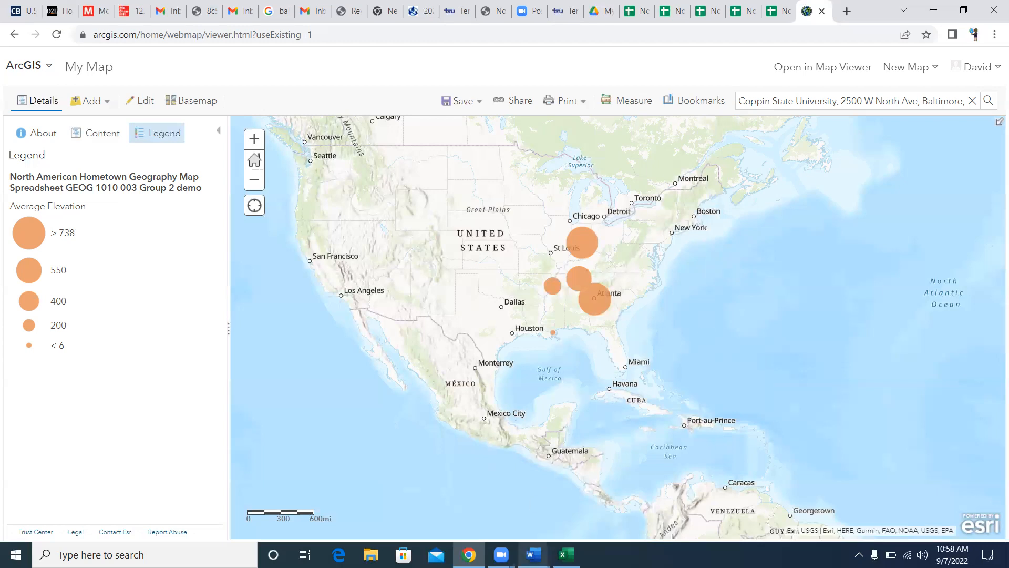
Switch to the GIS Assignment 2 document in Word and review the field list and the spreadsheet and CSV instructions.
click(532, 550)
click(589, 518)
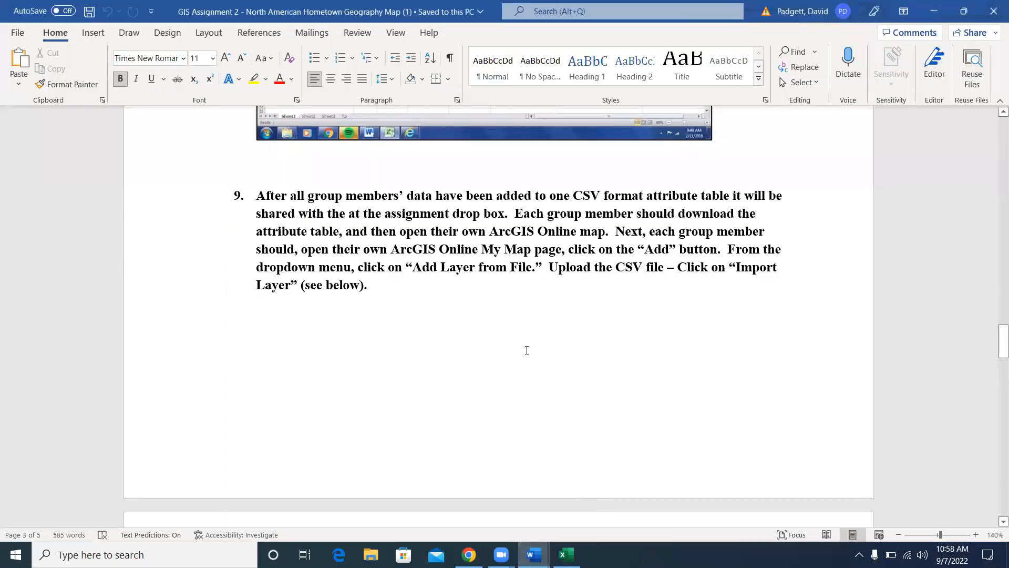
scroll(525, 346, up, 2)
scroll(525, 347, up, 8)
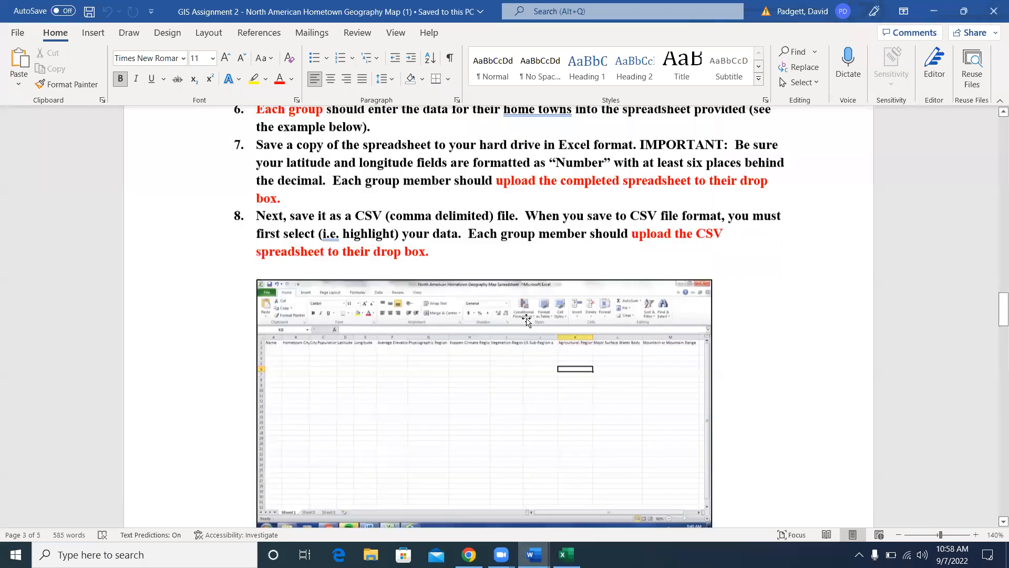
scroll(526, 310, up, 7)
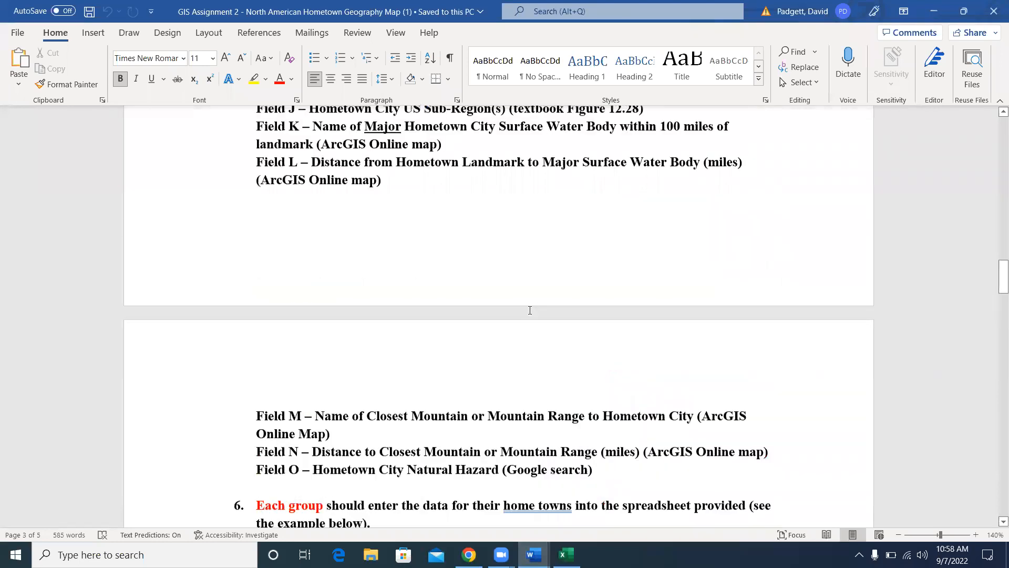
scroll(518, 296, down, 4)
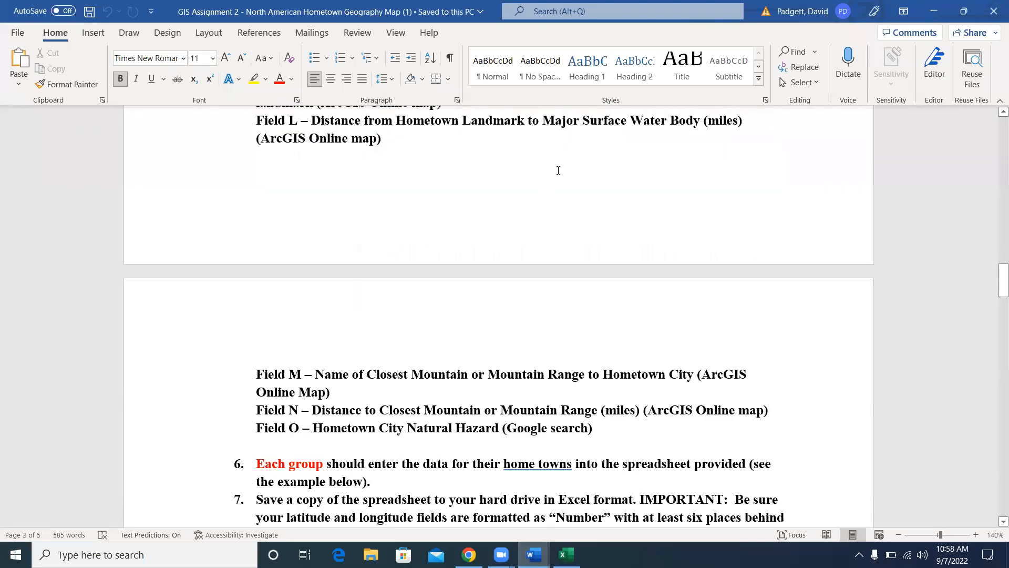